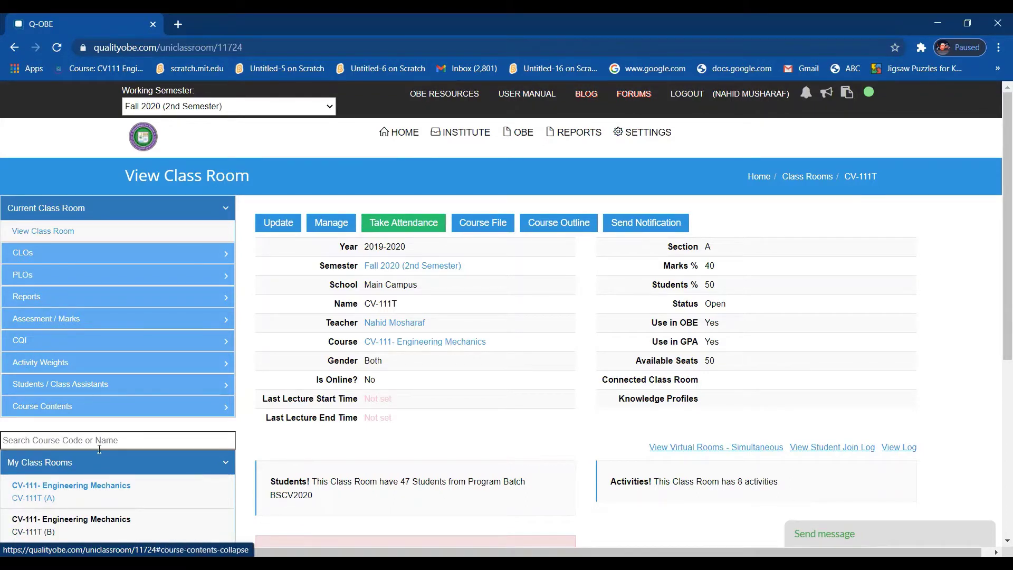
# - Review the class activities list of the CV-111T (A) class room
pyautogui.click(61, 318)
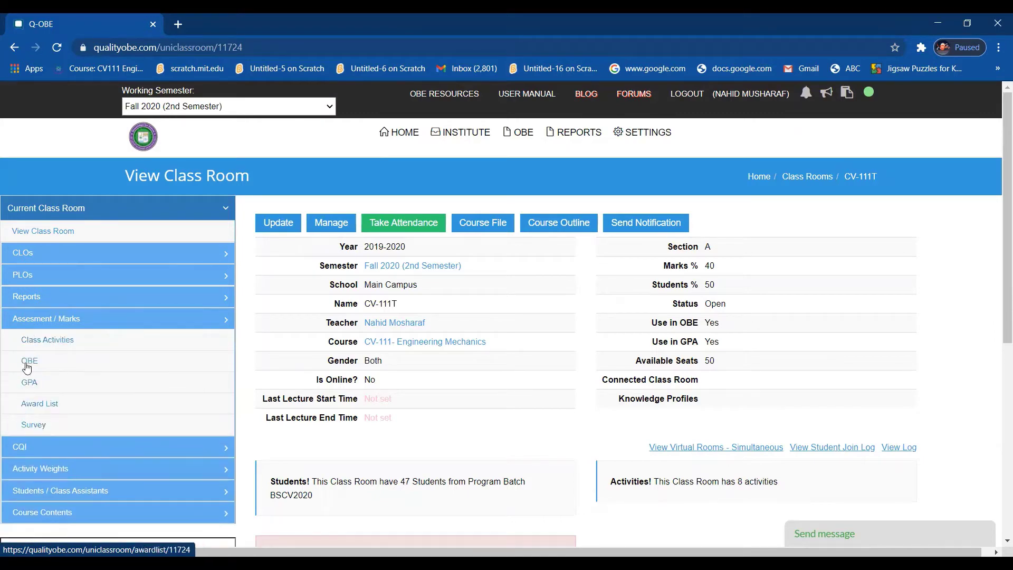
pyautogui.click(29, 339)
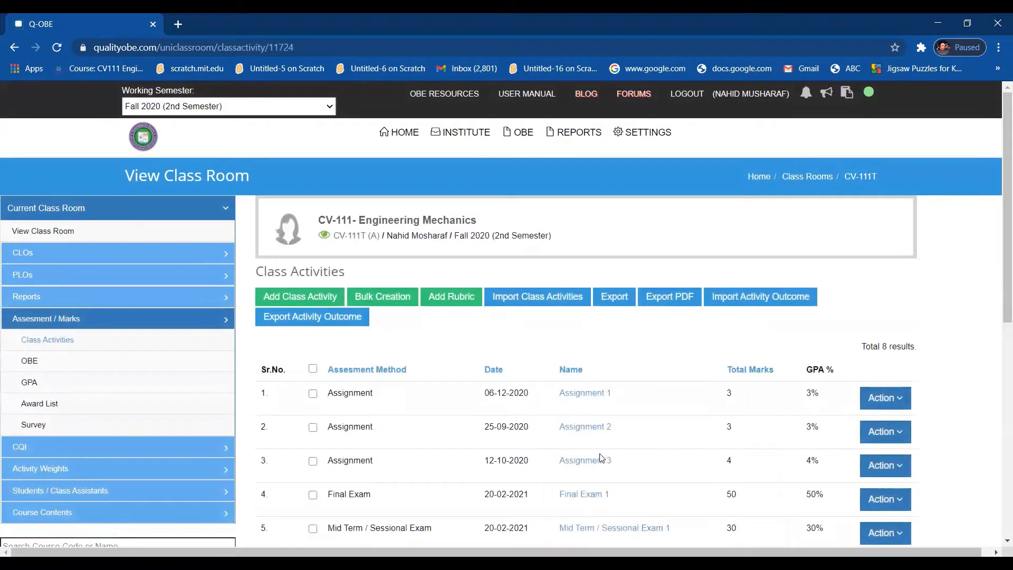
pyautogui.scroll(-3, 601, 457)
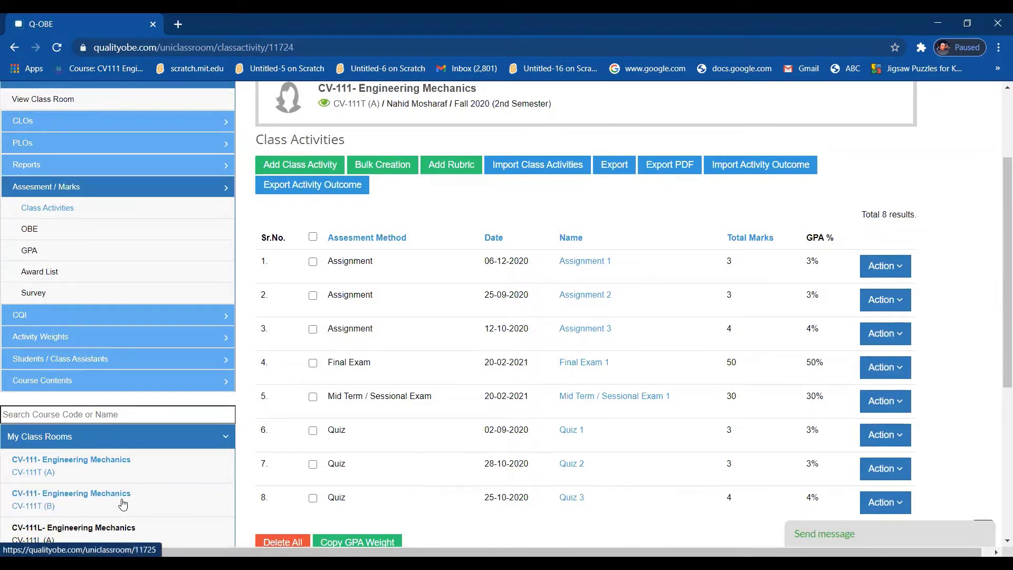
# - Switch to the CV-111T (B) class room and open its class activities
pyautogui.click(71, 497)
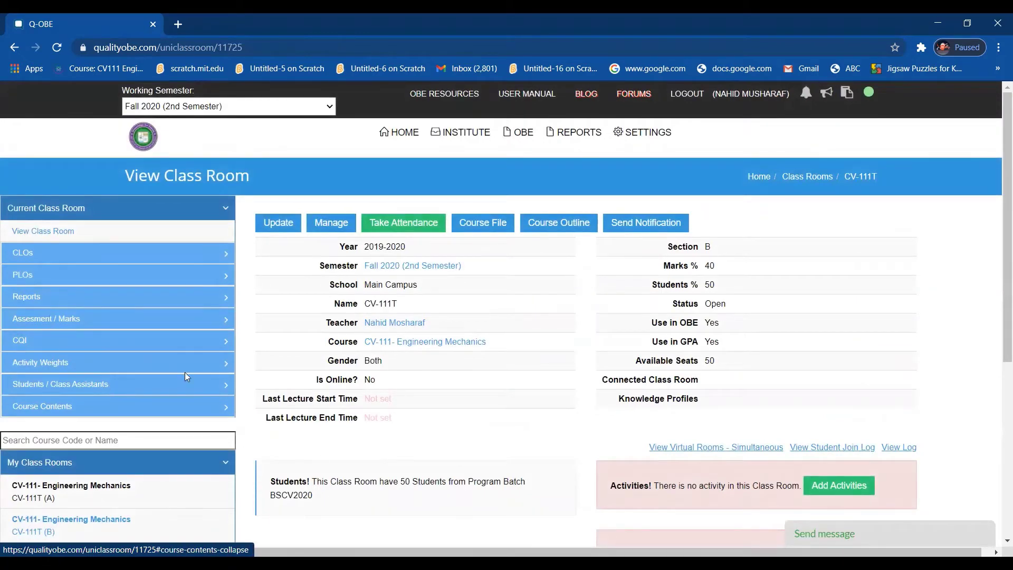
pyautogui.click(62, 320)
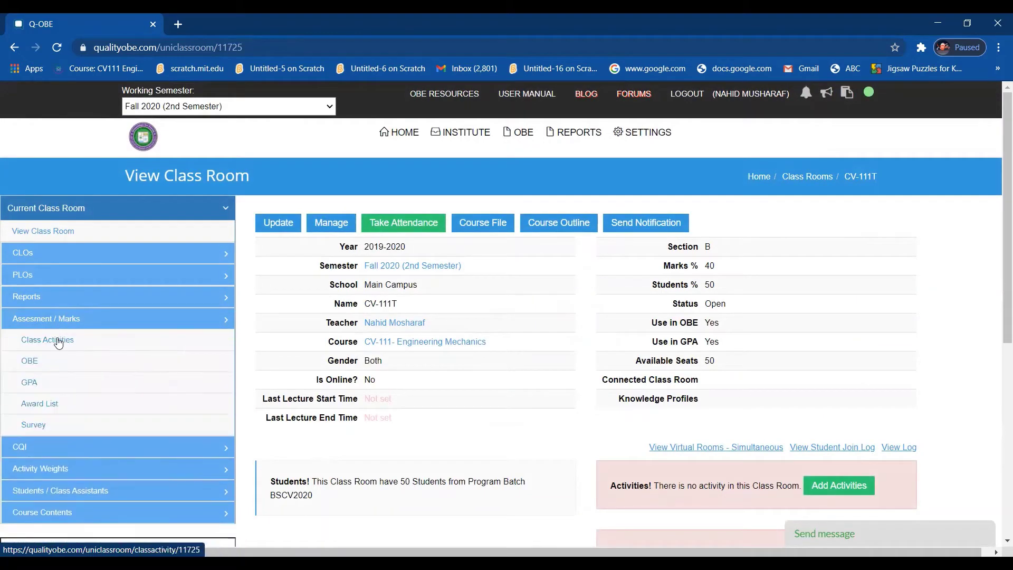
pyautogui.click(58, 342)
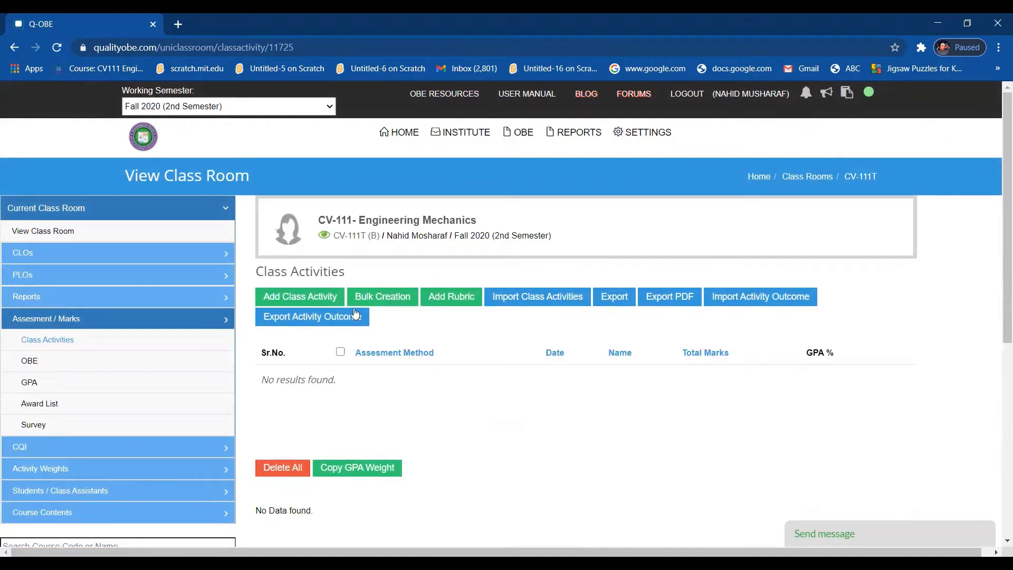
# - Start a new class activity with the assessment method Assignment and the name Assignment 1
pyautogui.click(318, 303)
pyautogui.click(425, 277)
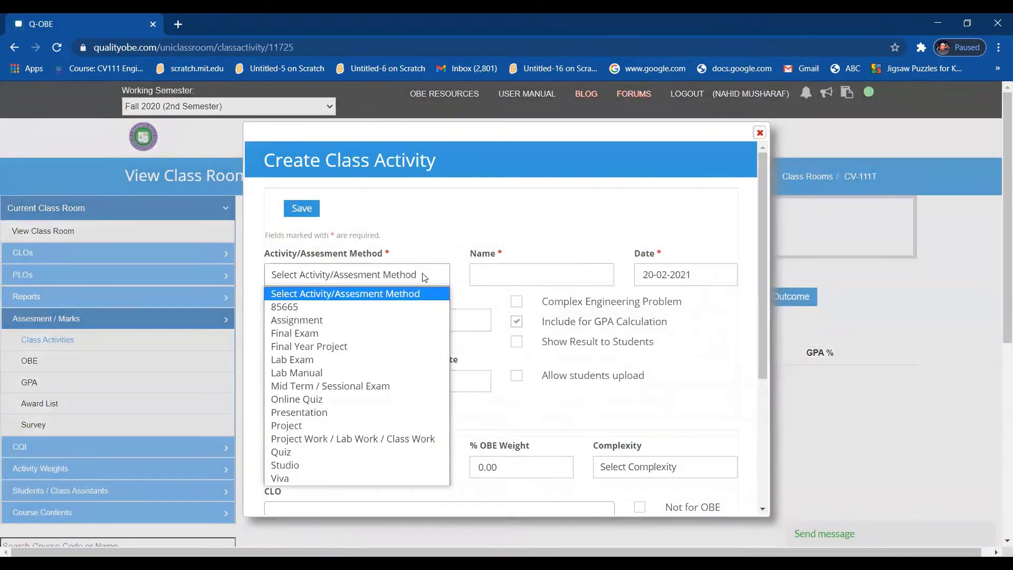
pyautogui.click(340, 324)
pyautogui.click(538, 271)
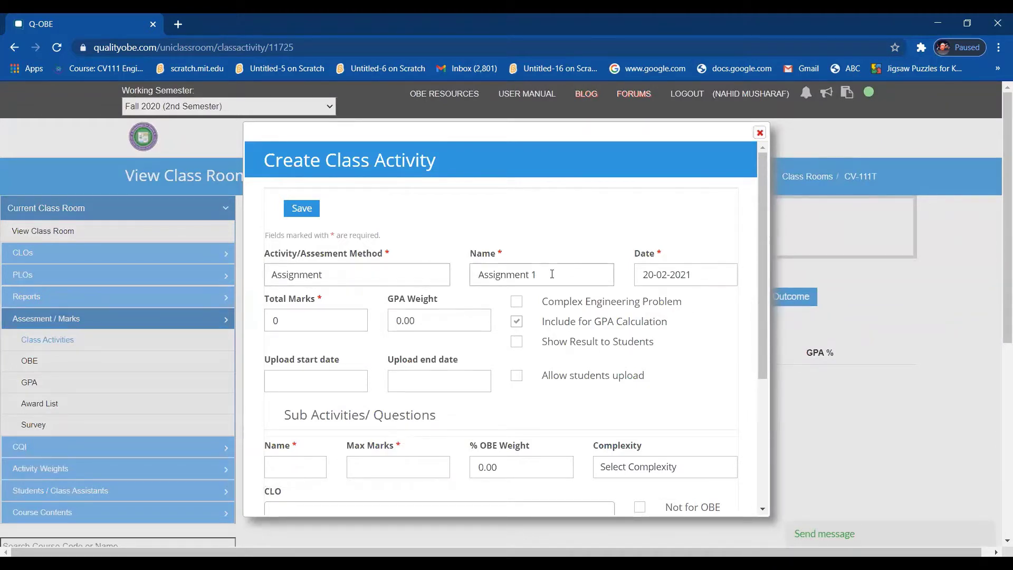
# - Set the activity's date to 24-08-2020
pyautogui.click(707, 275)
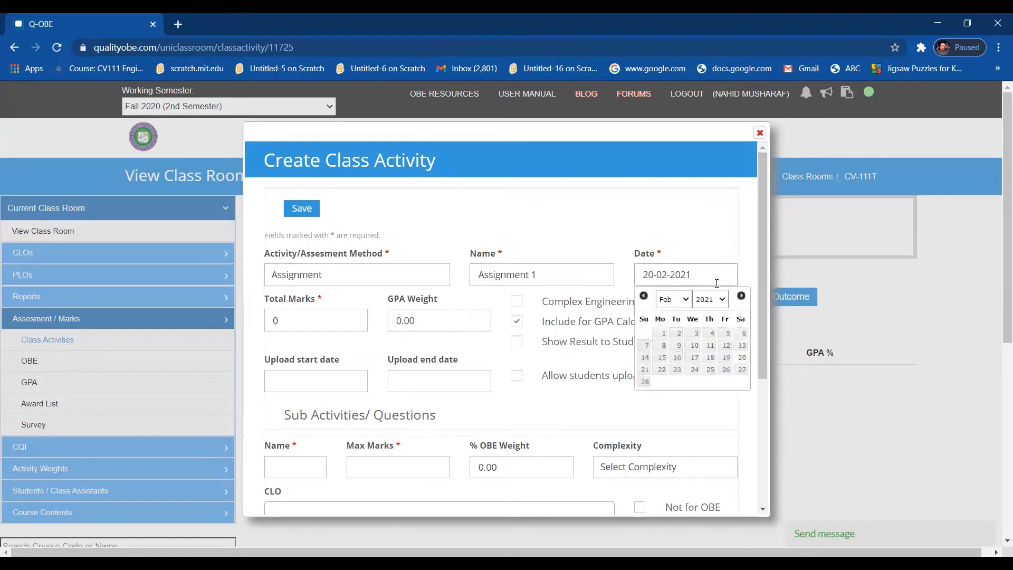
pyautogui.click(730, 300)
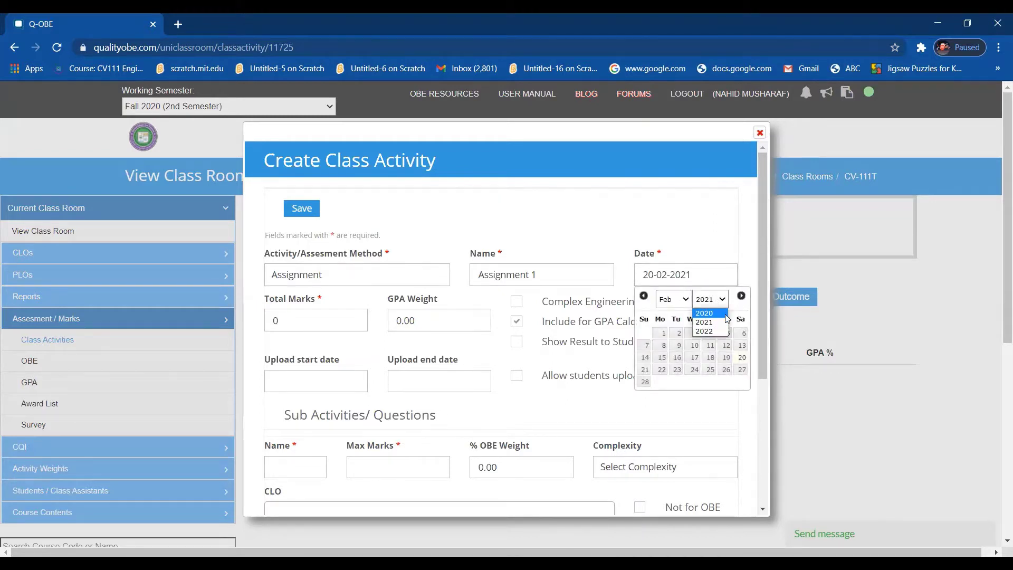
pyautogui.click(726, 319)
pyautogui.click(672, 299)
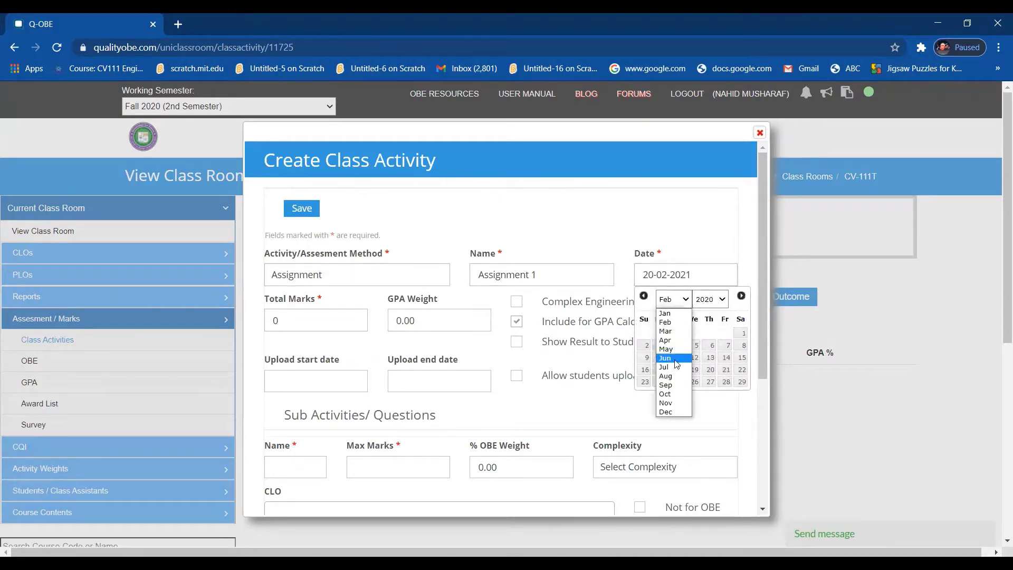
pyautogui.click(678, 376)
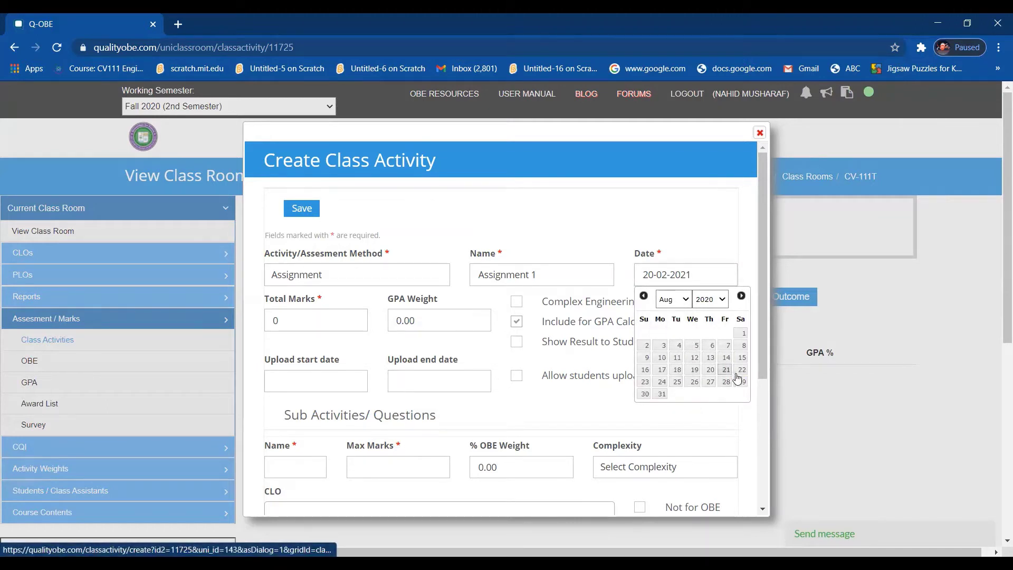
pyautogui.click(663, 383)
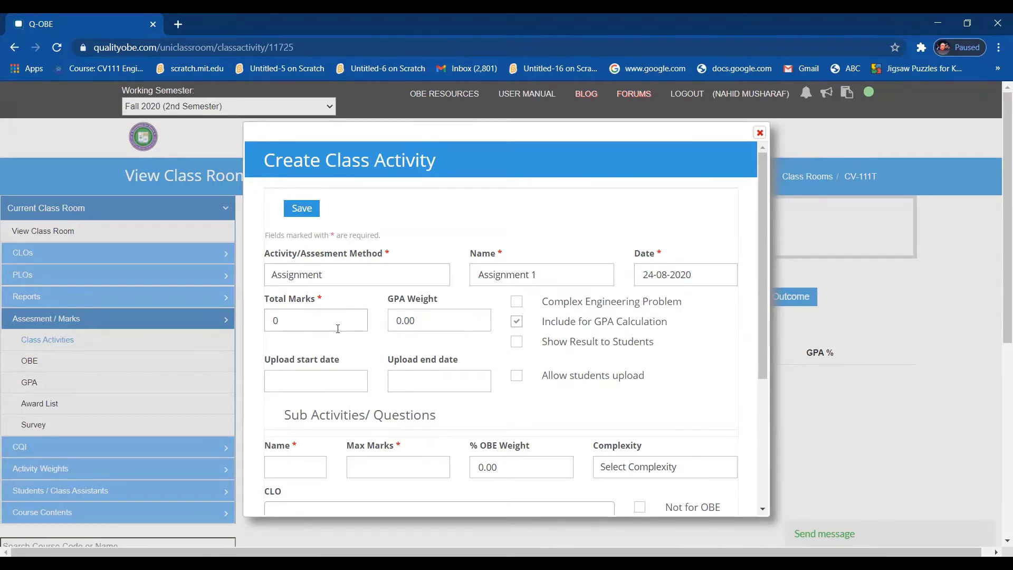
# - Select the activity's total marks value for editing and name the sub-activity "Assignment 1"
pyautogui.moveTo(294, 322); pyautogui.dragTo(272, 328)
pyautogui.scroll(-3, 558, 361)
pyautogui.click(308, 272)
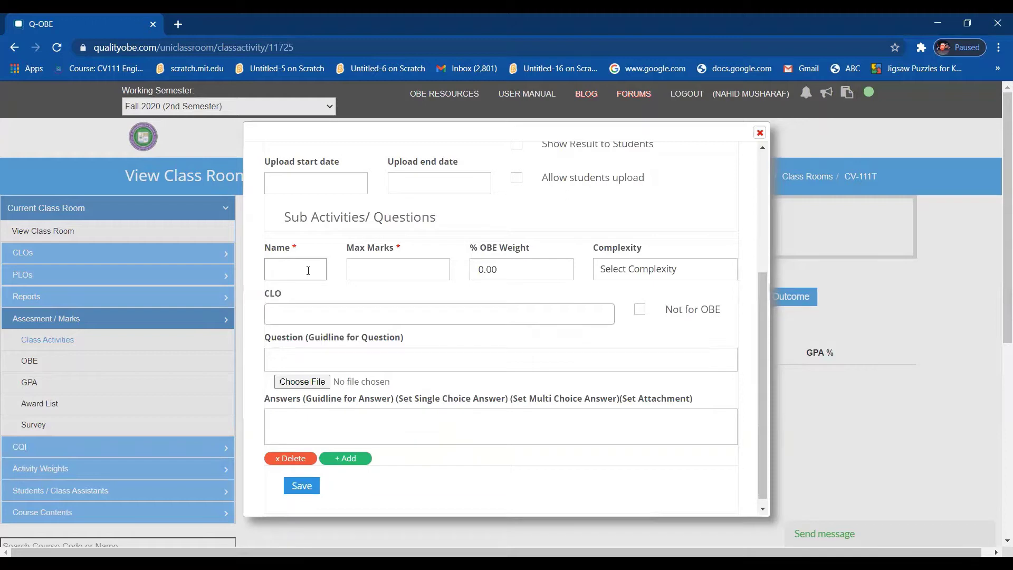
pyautogui.write('a')
pyautogui.press('BackSpace')
pyautogui.write('A')
pyautogui.write('ssig')
pyautogui.write('n')
pyautogui.write('men')
pyautogui.write('t')
pyautogui.write(' 1')
# - Set the sub-activity's maximum marks to 3 and OBE weight to 3, and assign CLO-1 (TH) to it
pyautogui.click(398, 270)
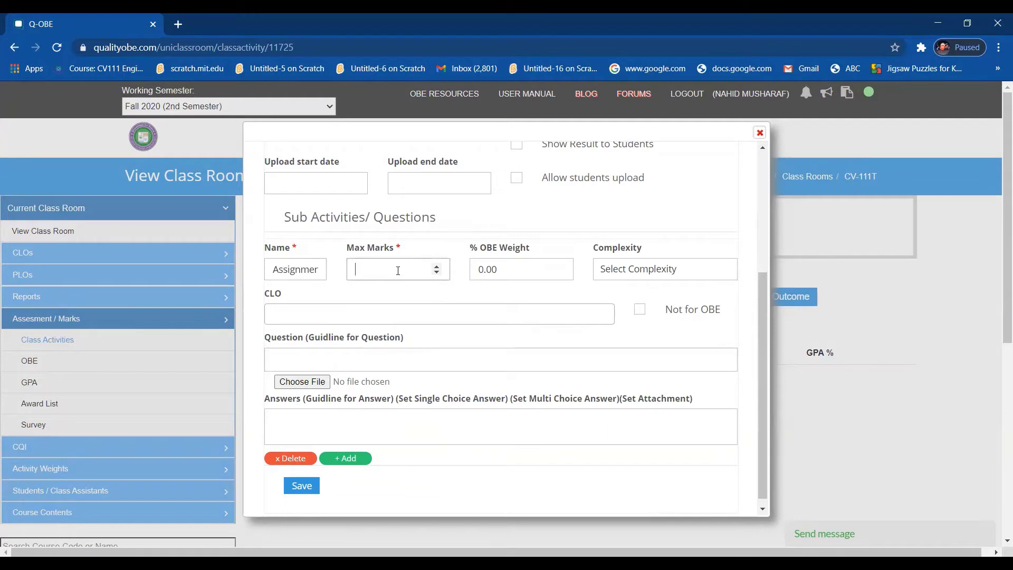
pyautogui.write('3')
pyautogui.press('Tab')
pyautogui.write('3')
pyautogui.click(280, 316)
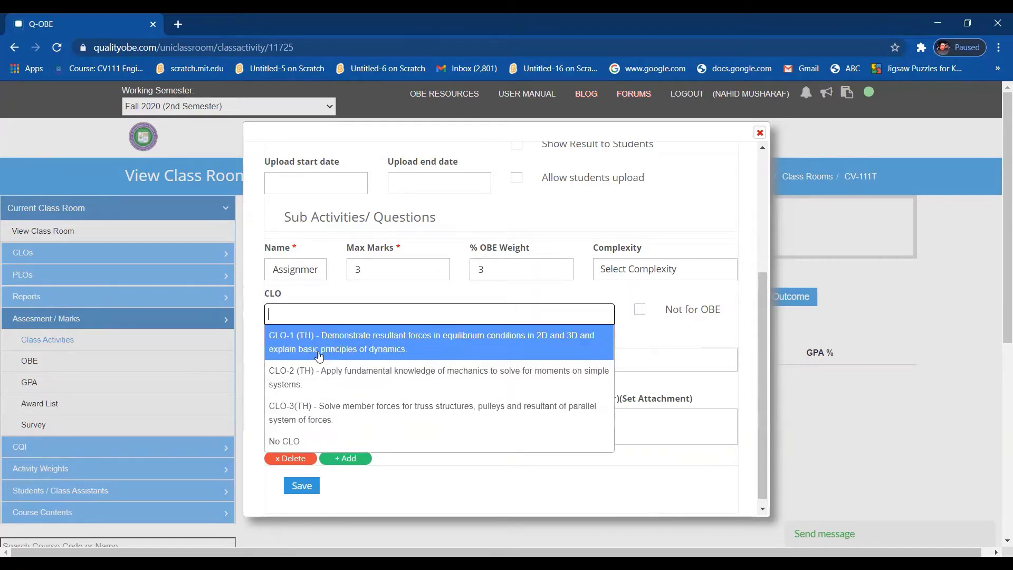
pyautogui.click(320, 355)
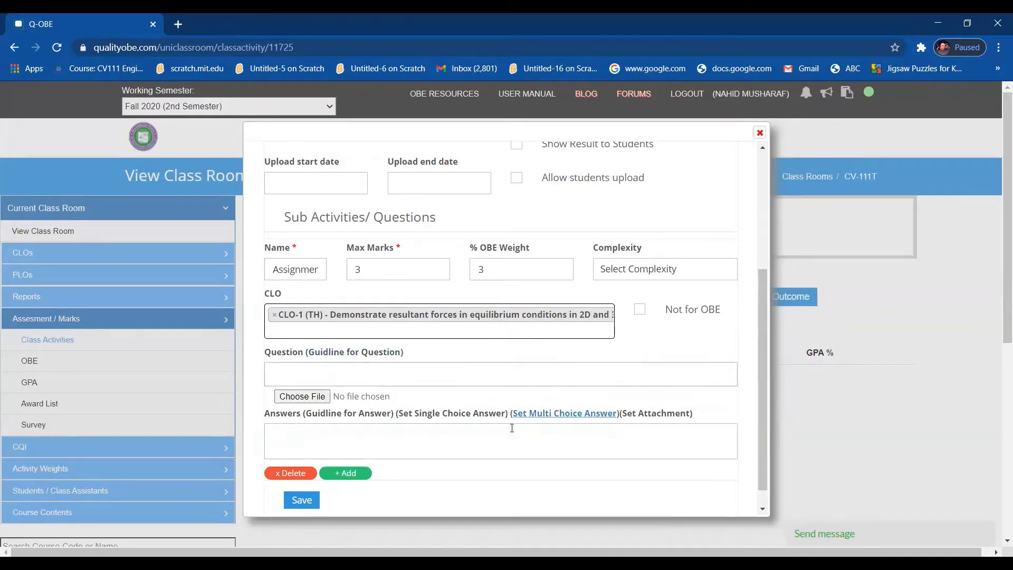
pyautogui.scroll(-1, 527, 435)
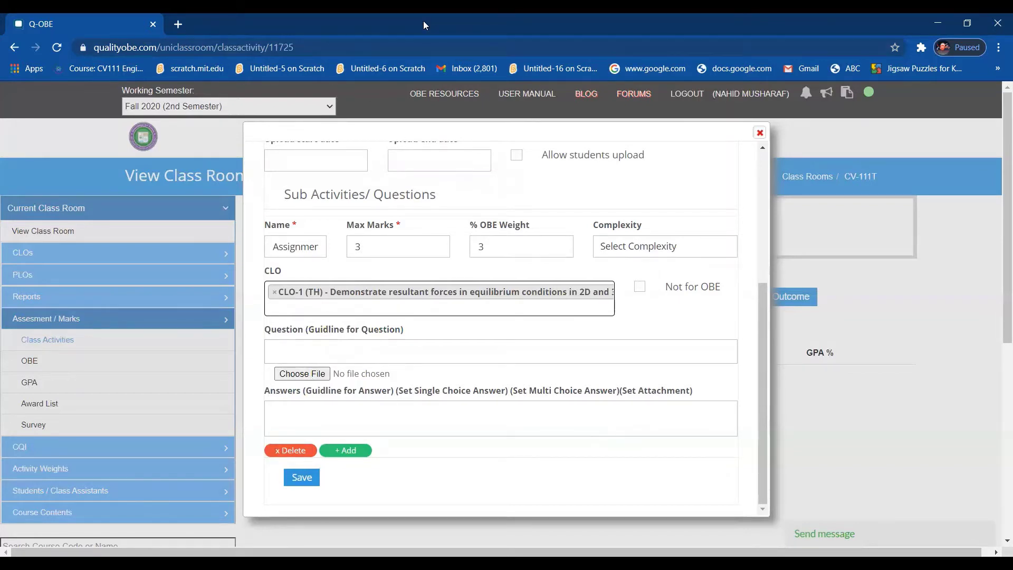
pyautogui.press('Down')
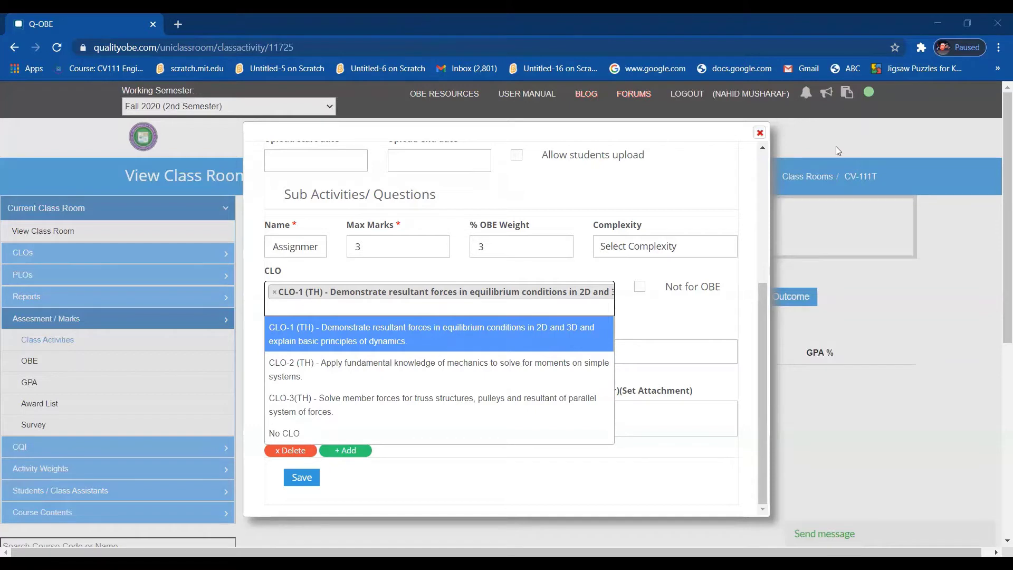
# - Open the bookmarked CV111 Engineering Mechanics course in a new browser tab and log in to the SSUET Virtual Learning Environment
pyautogui.click(179, 24)
pyautogui.click(189, 45)
pyautogui.write('v')
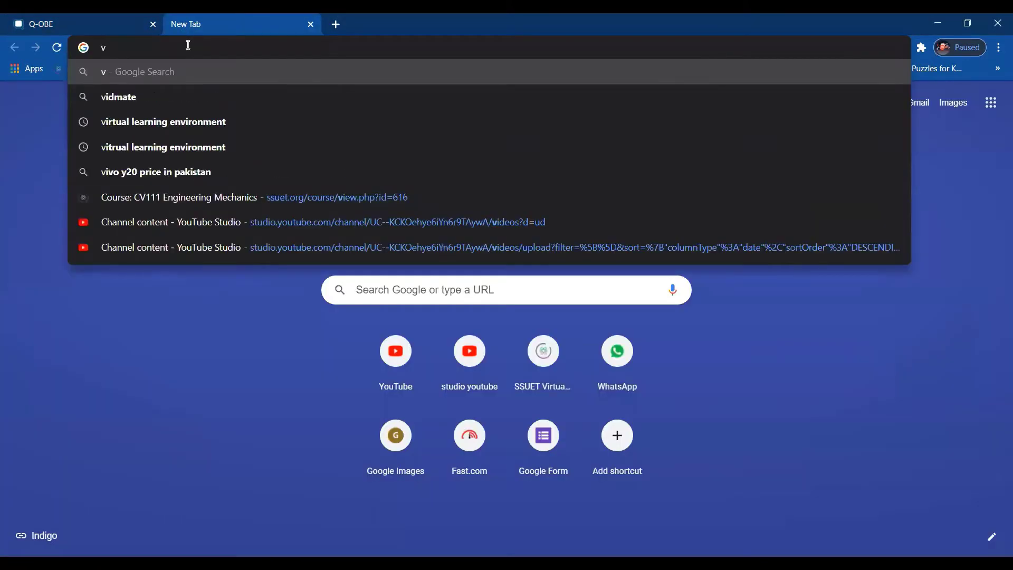
pyautogui.write('le')
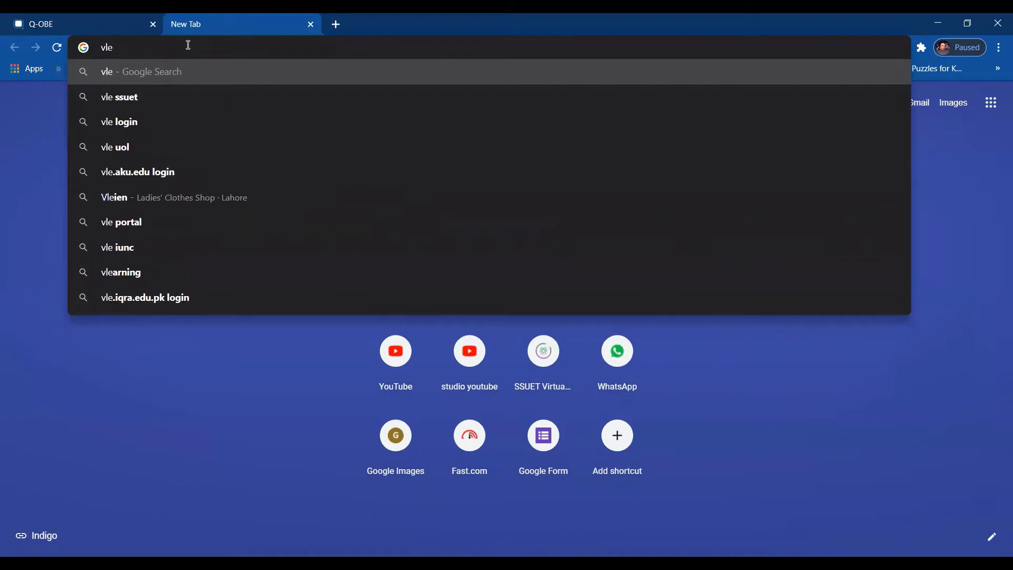
pyautogui.click(50, 89)
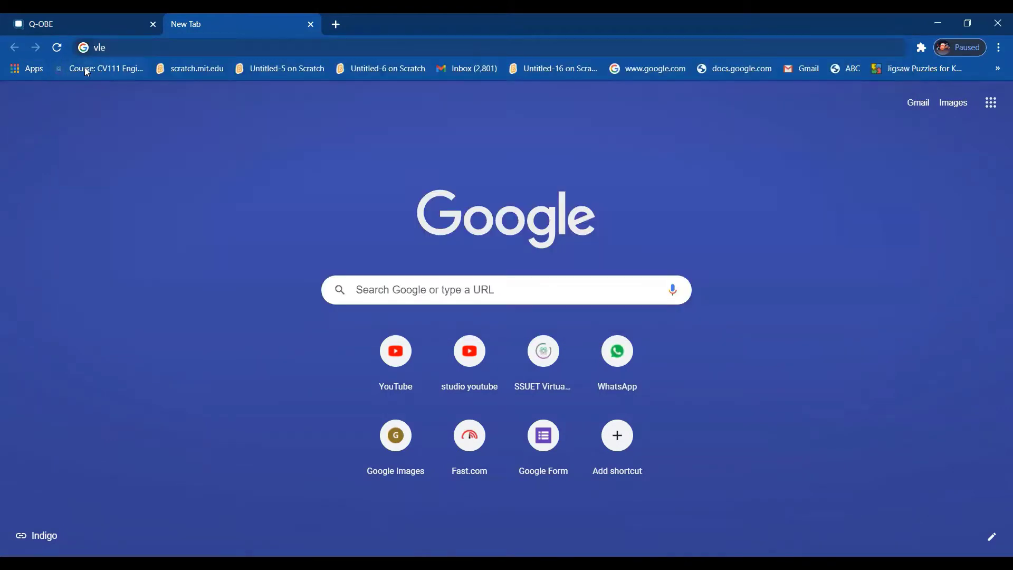
pyautogui.click(87, 70)
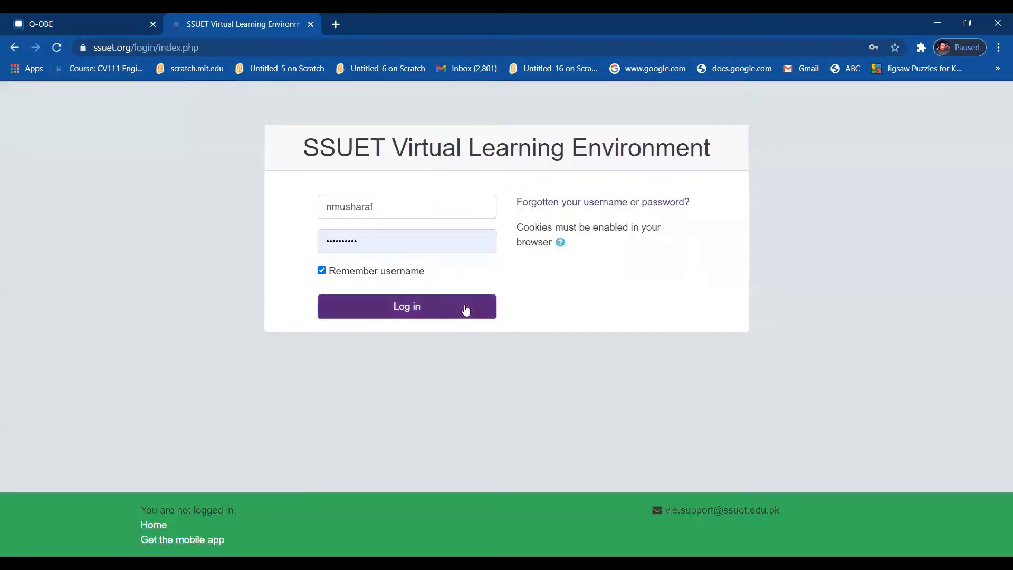
pyautogui.click(464, 310)
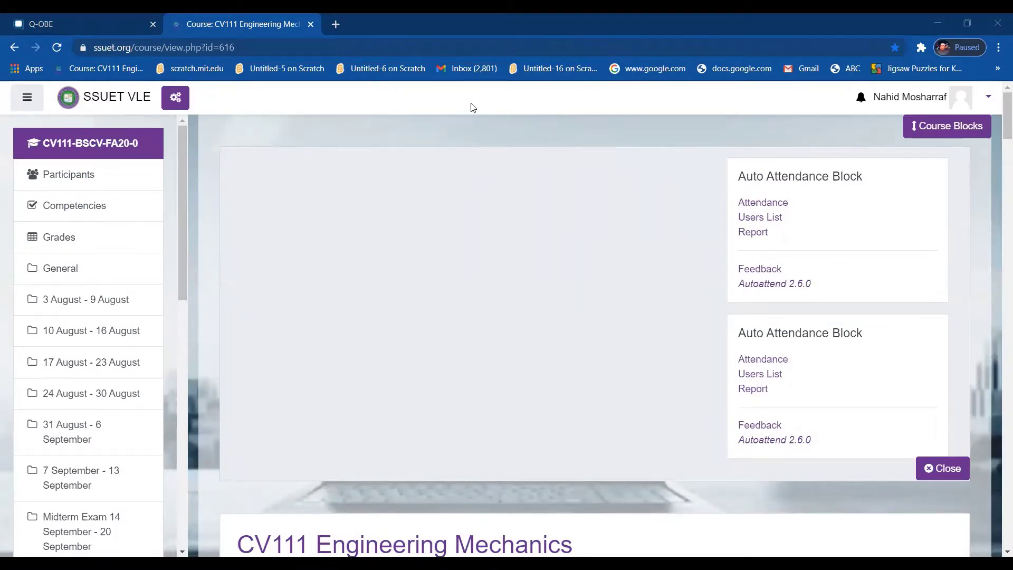
# - Review the Assignment#1 page from the 24 August - 30 August section, including its grading summary, and return to the course page
pyautogui.scroll(-12, 686, 407)
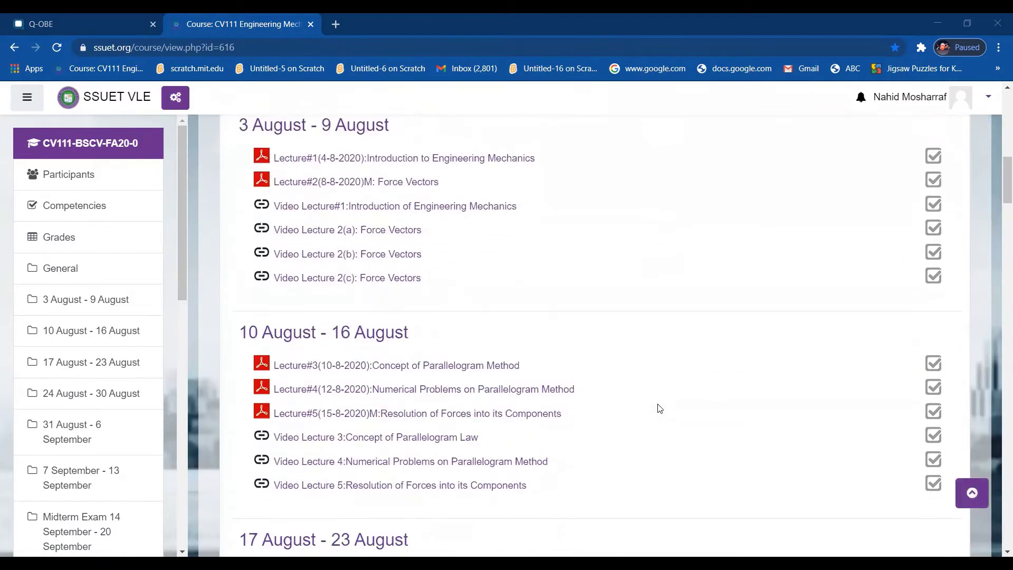
pyautogui.scroll(-1, 660, 408)
pyautogui.scroll(-1, 660, 409)
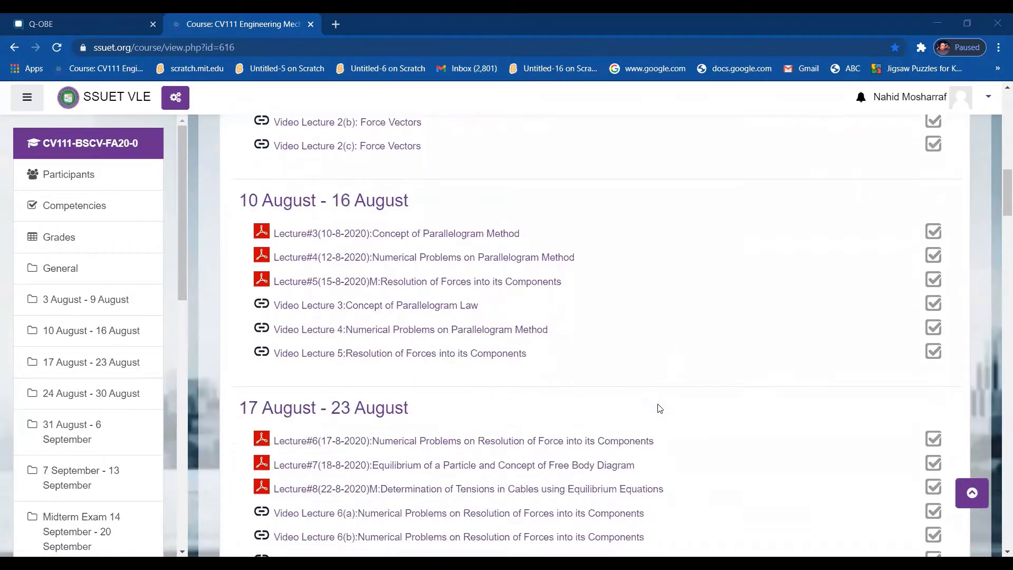
pyautogui.scroll(-6, 659, 409)
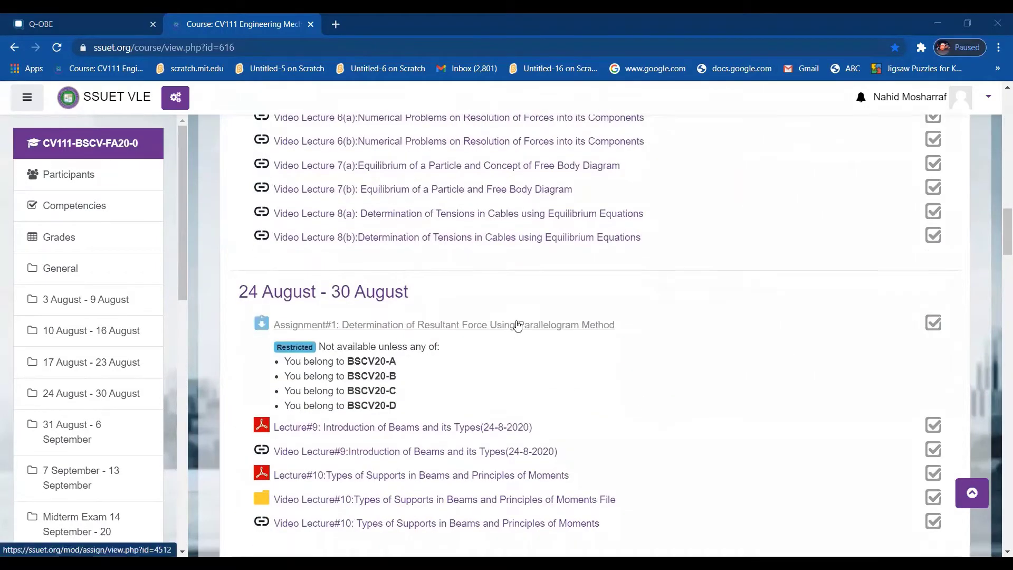
pyautogui.click(518, 326)
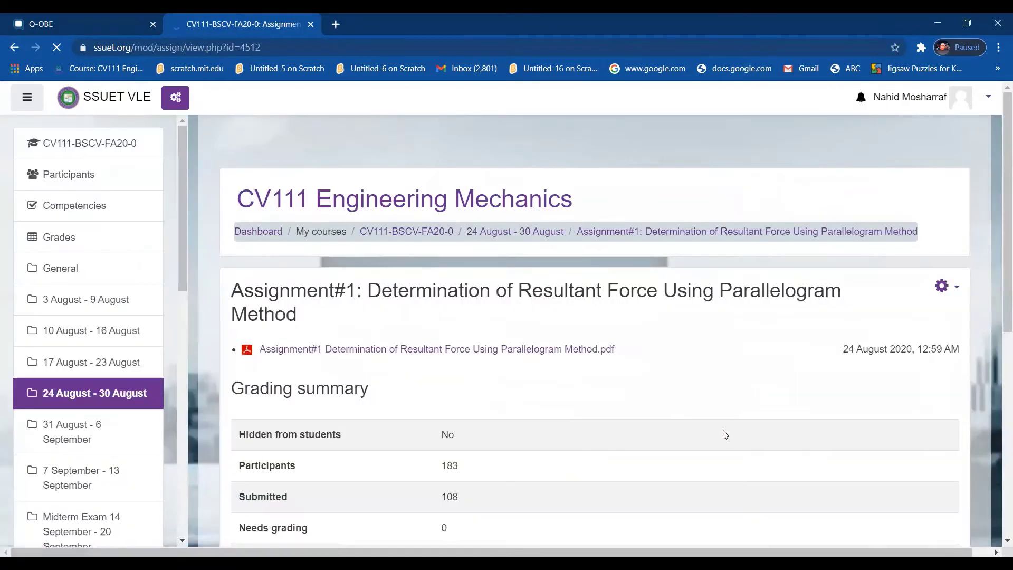
pyautogui.scroll(-1, 723, 435)
pyautogui.scroll(-5, 724, 436)
pyautogui.scroll(6, 723, 437)
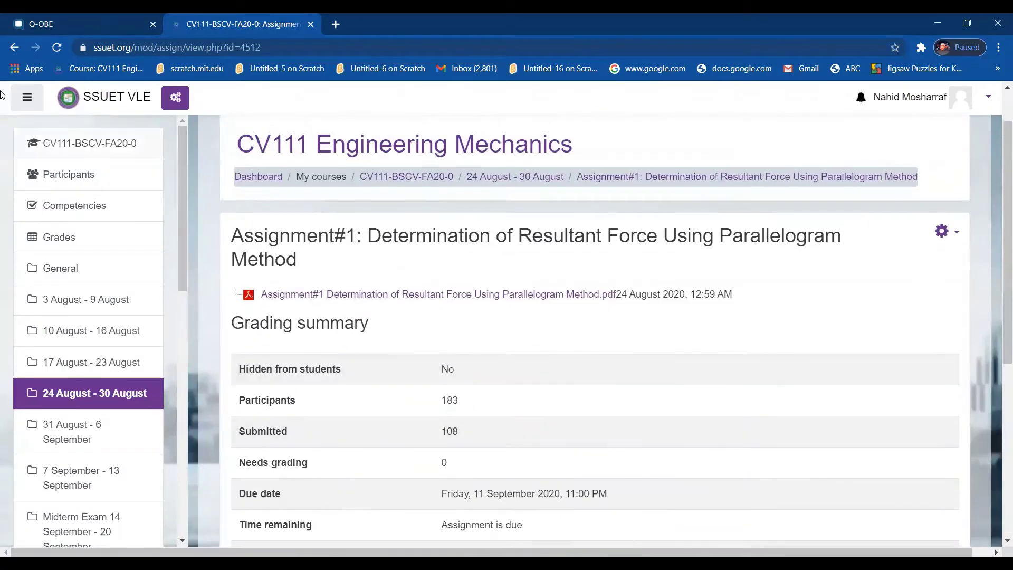
pyautogui.click(14, 49)
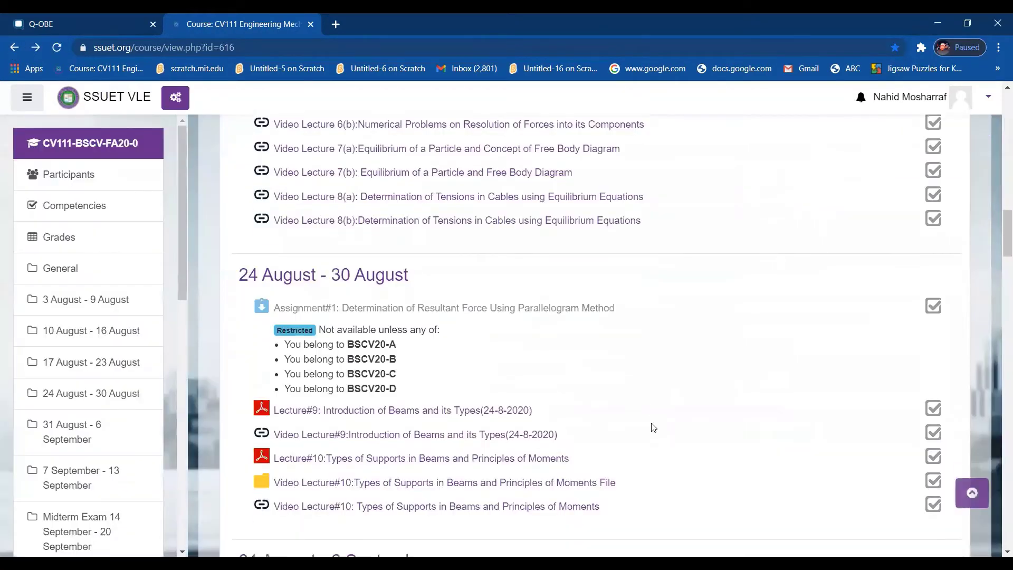
pyautogui.click(175, 97)
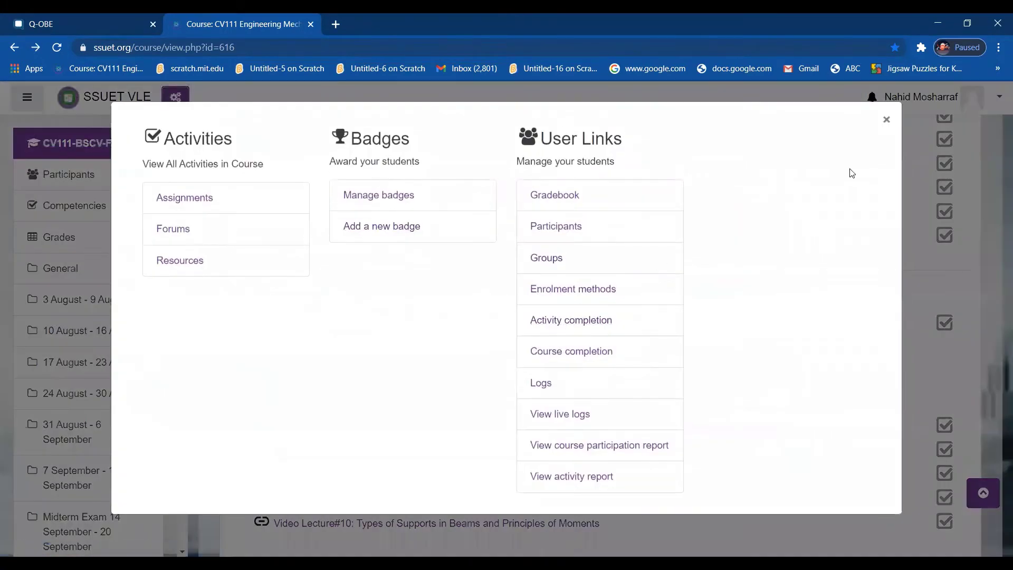
pyautogui.click(887, 119)
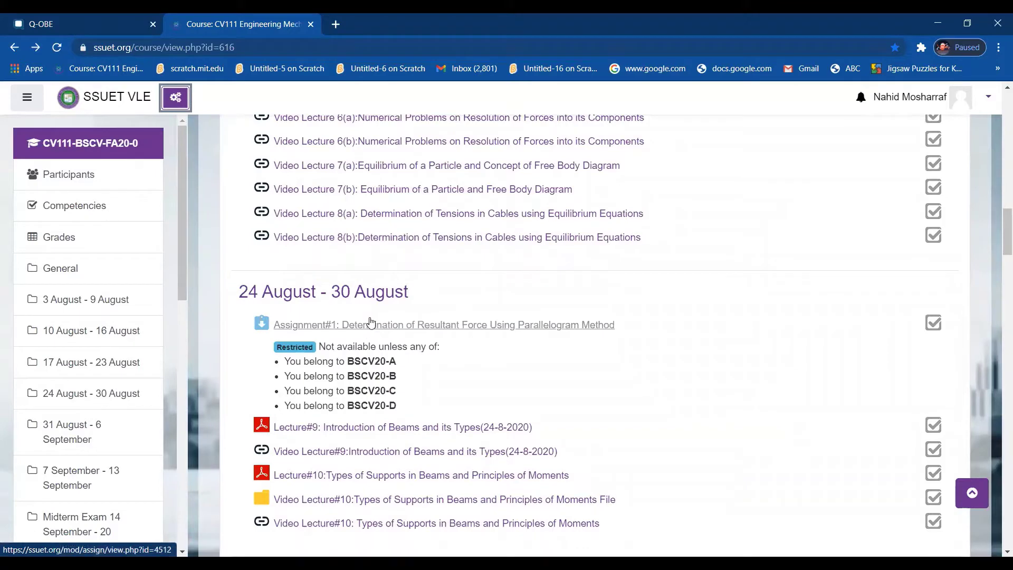
# - Open Assignment#1: Determination of Resultant Force Using Parallelogram Method, download its PDF and switch back to the Q-OBE activity form
pyautogui.click(448, 325)
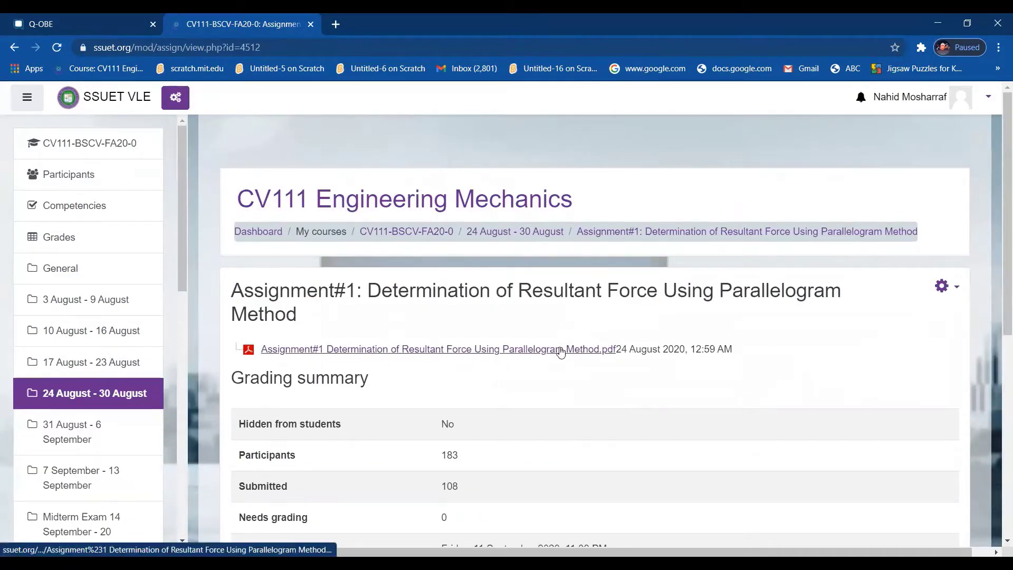
pyautogui.click(562, 350)
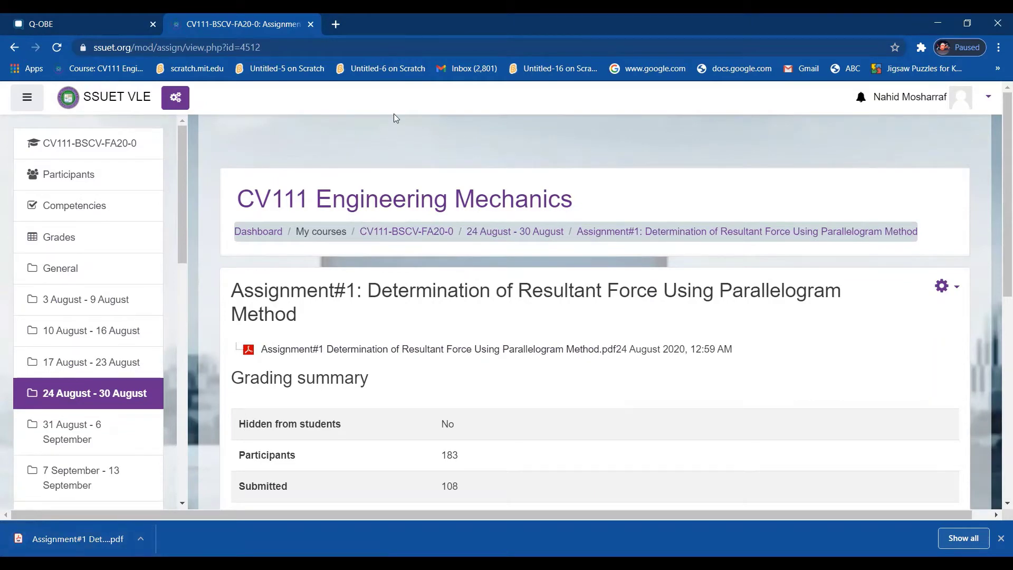
pyautogui.click(66, 15)
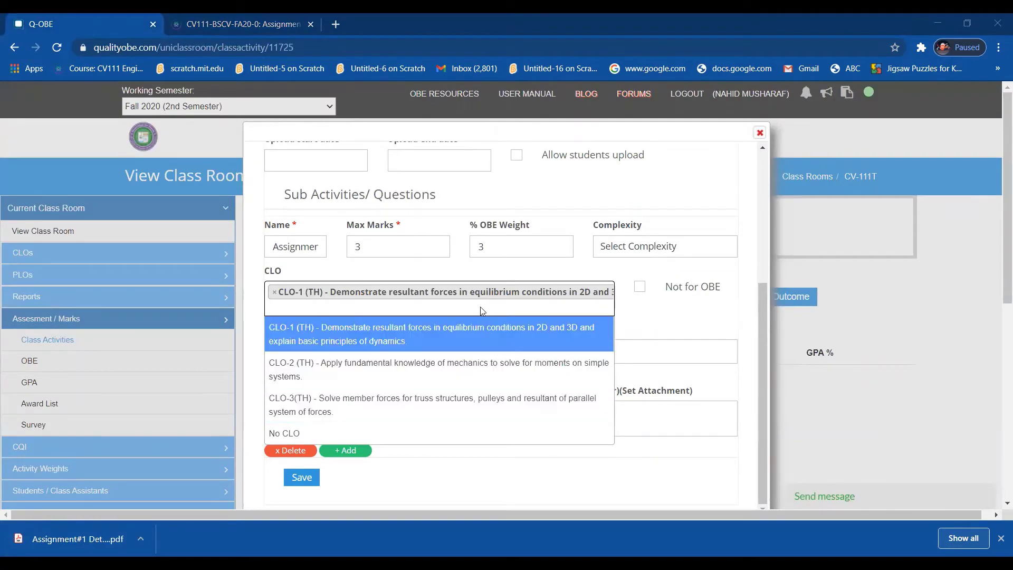
# - Attach the downloaded Assignment#1 Determination of Resultant Force Using Parallelogram Method PDF to the sub-activity's question
pyautogui.press('Escape')
pyautogui.click(311, 374)
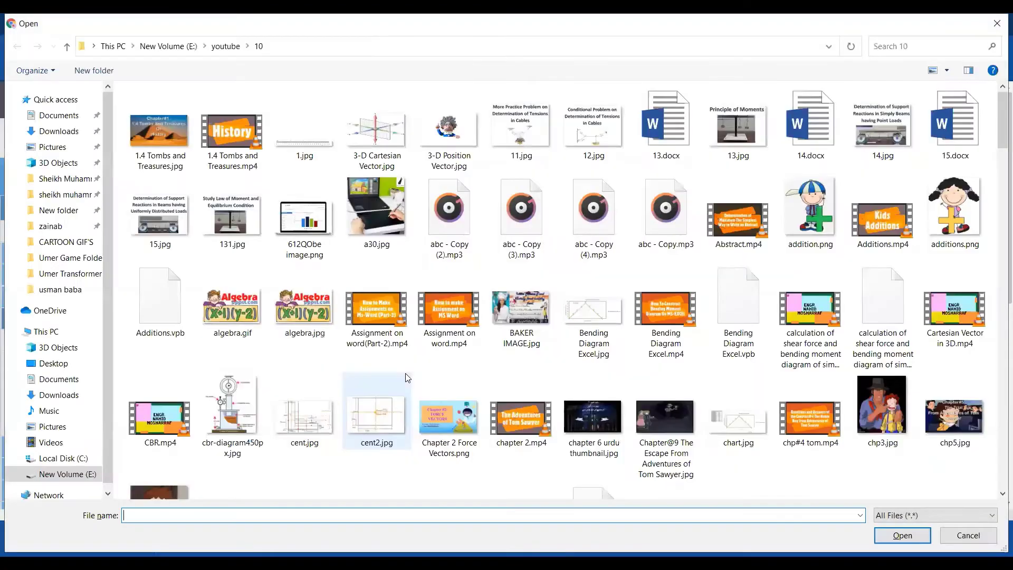
pyautogui.click(64, 131)
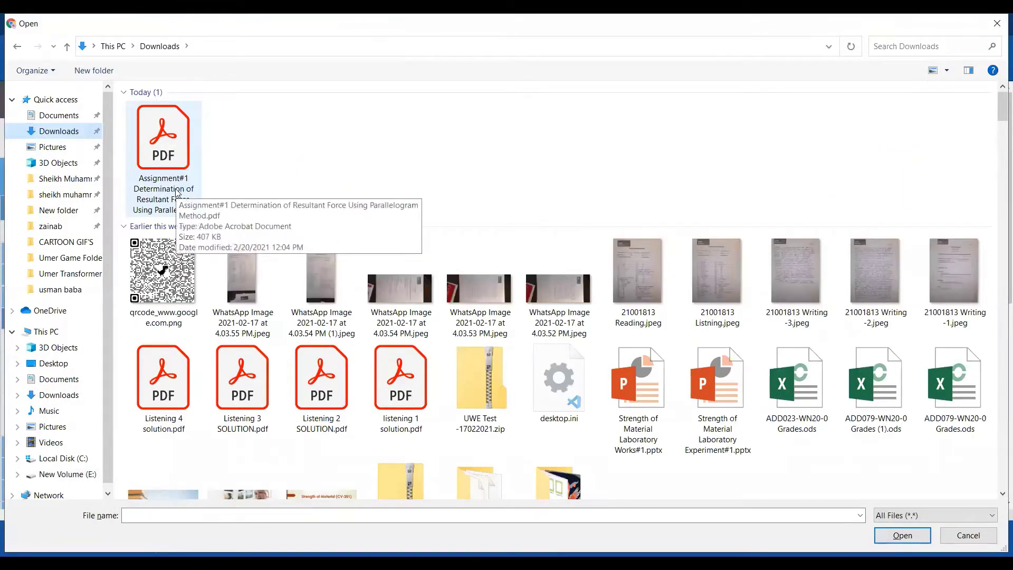
pyautogui.doubleClick(177, 192)
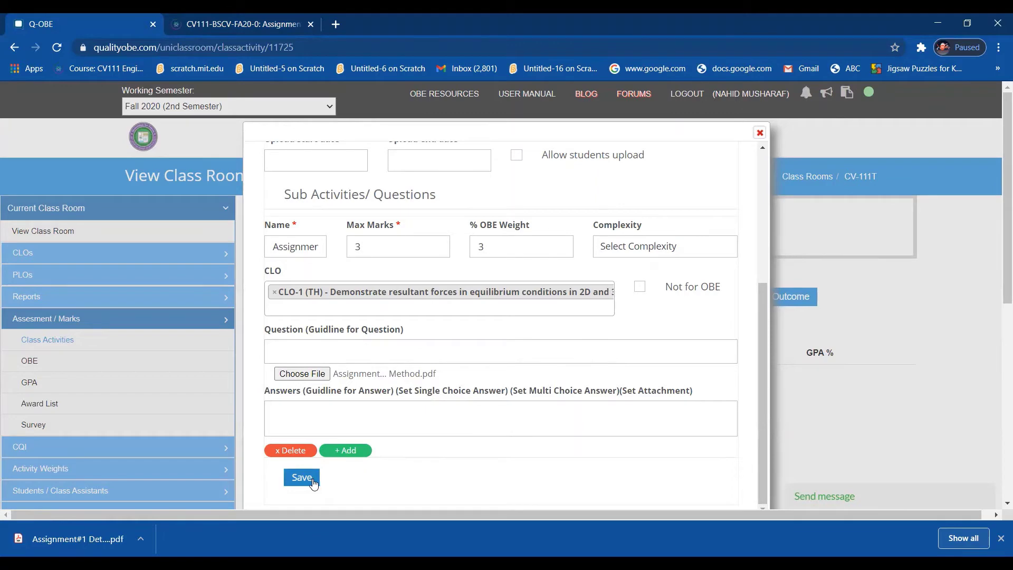
# - Set the GPA weight of Assignment 1 to 3 and save the class activity
pyautogui.scroll(4, 421, 474)
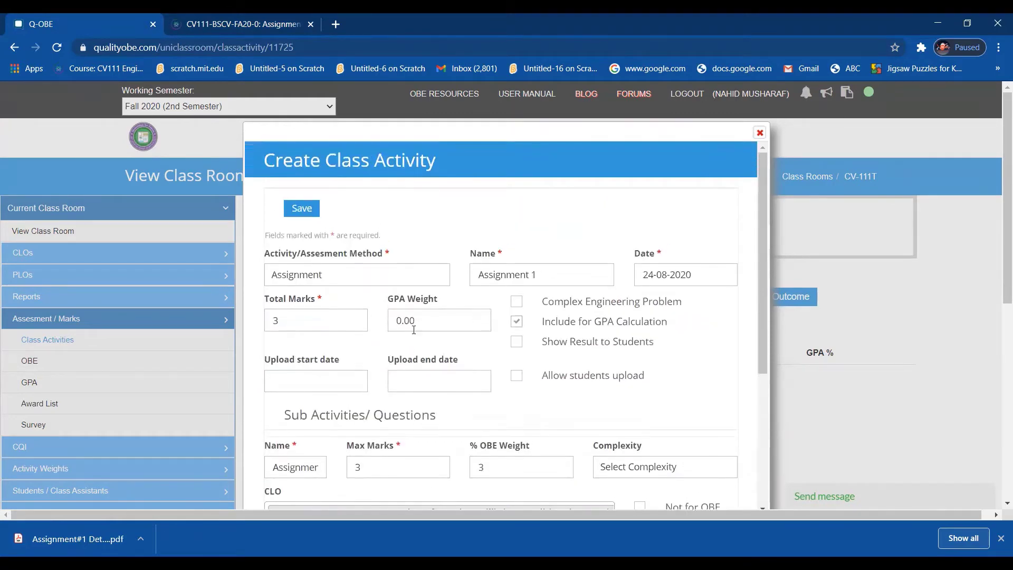
pyautogui.click(421, 323)
pyautogui.moveTo(421, 323); pyautogui.dragTo(391, 322)
pyautogui.write('3')
pyautogui.scroll(-4, 527, 403)
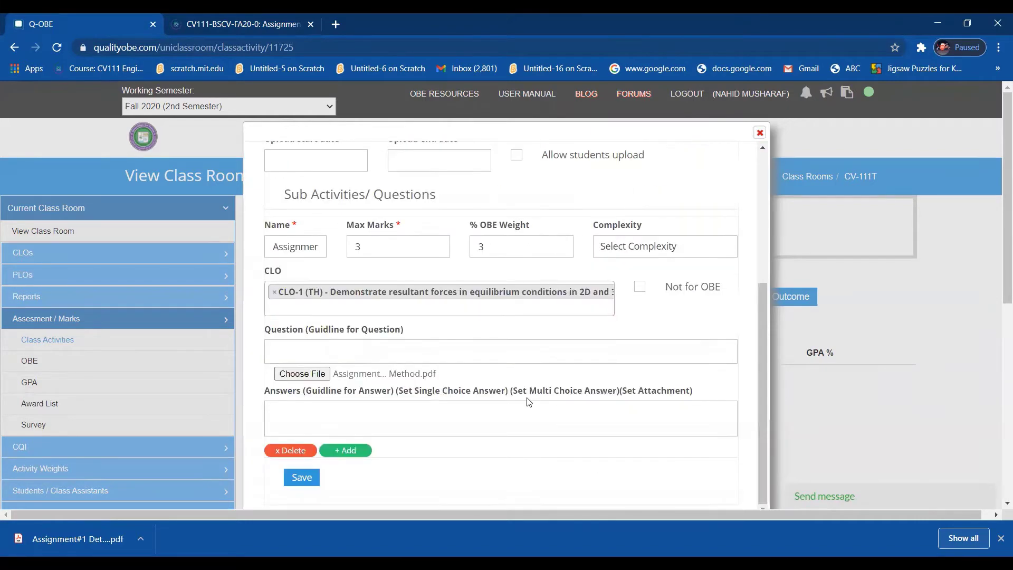
pyautogui.click(303, 477)
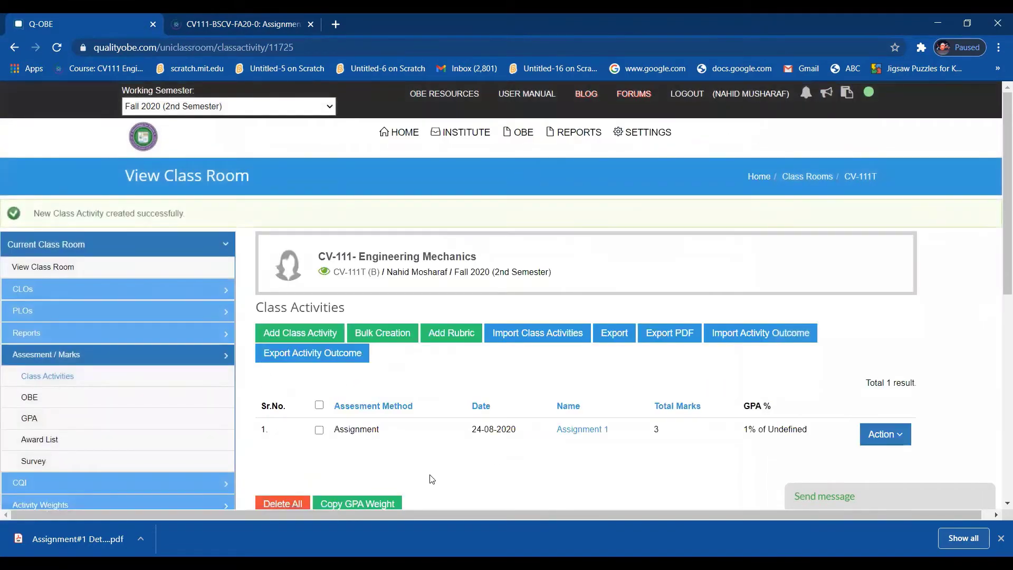
# - Add a new class activity with the assessment method Assignment and name it Assignment 2
pyautogui.scroll(-4, 432, 476)
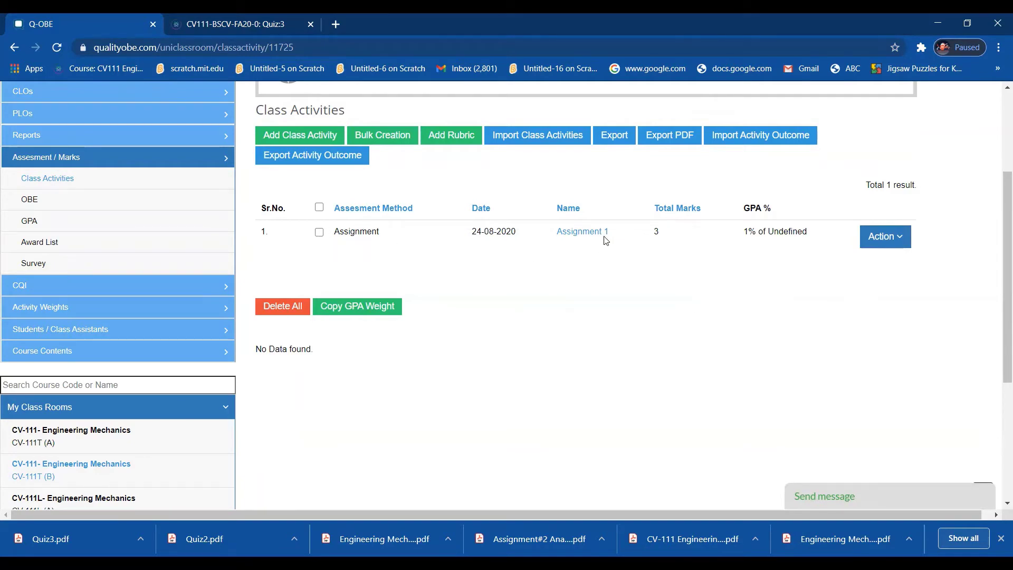
pyautogui.click(310, 136)
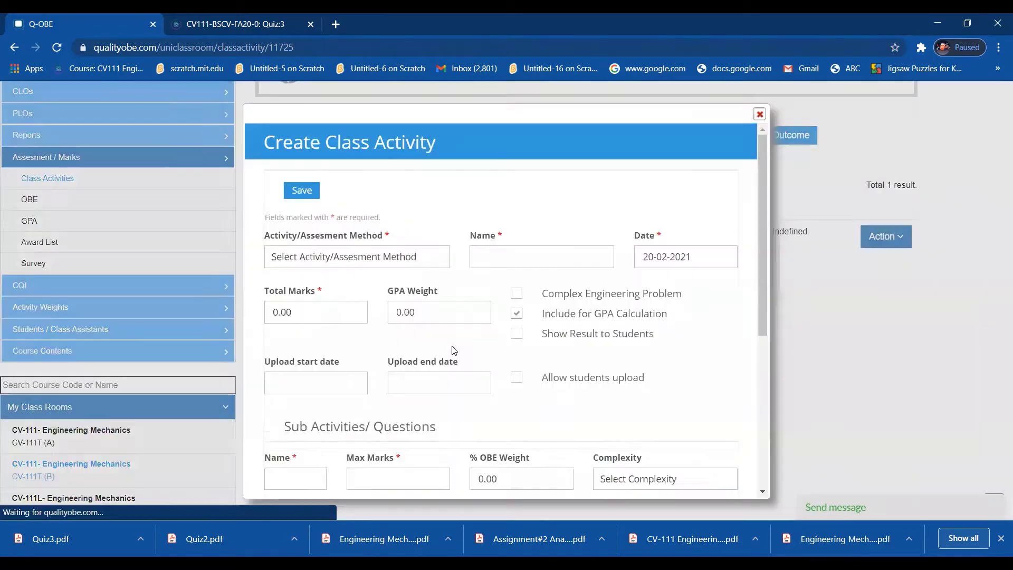
pyautogui.click(430, 256)
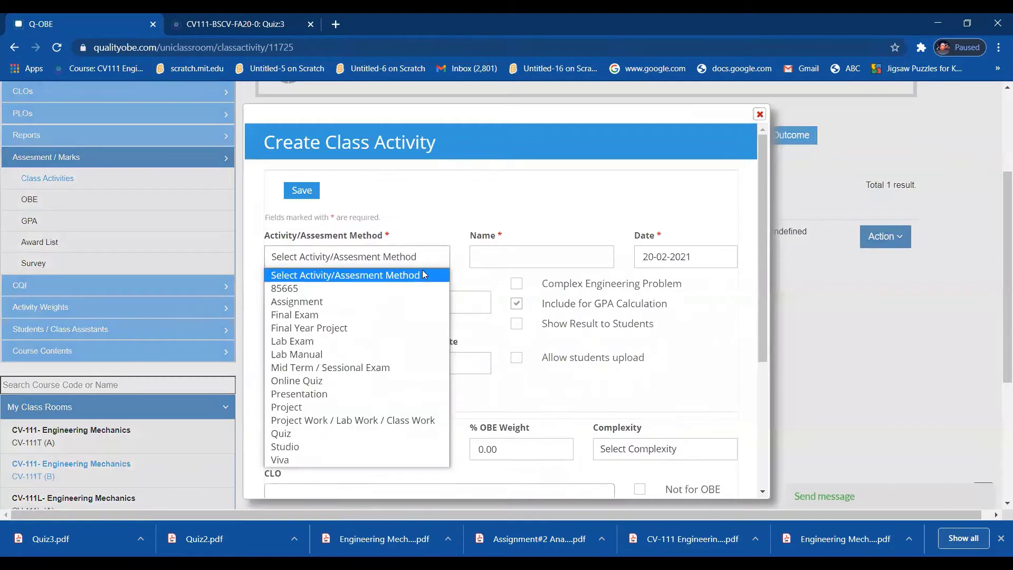
pyautogui.click(327, 309)
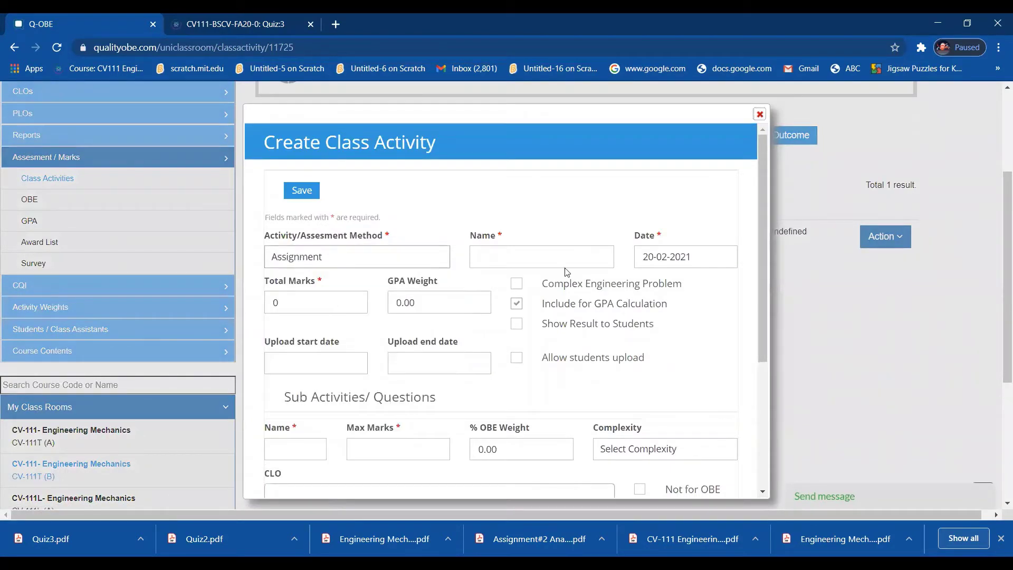
# - Set the date of Assignment 2 to 25-09-2020
pyautogui.click(705, 259)
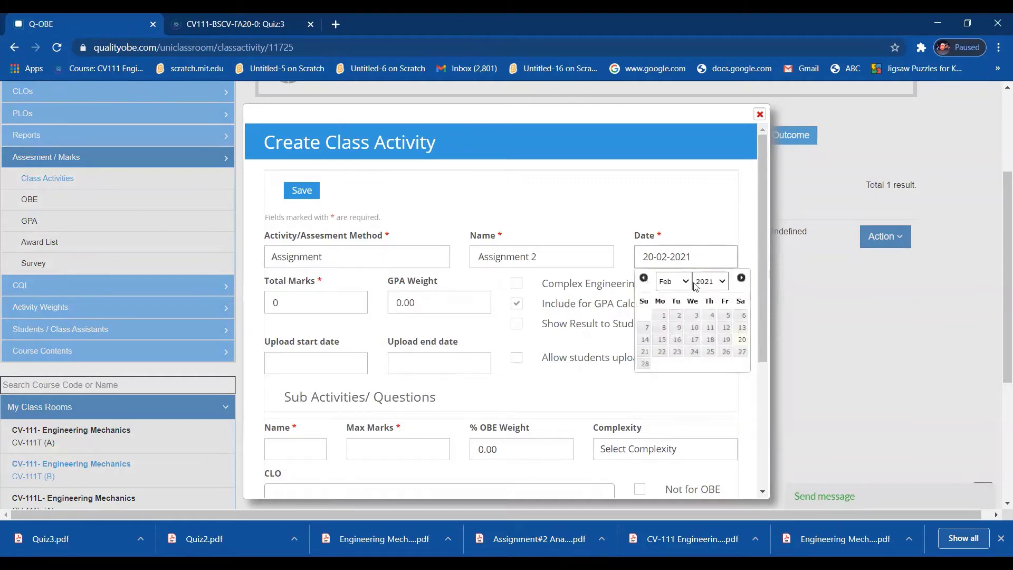
pyautogui.click(710, 281)
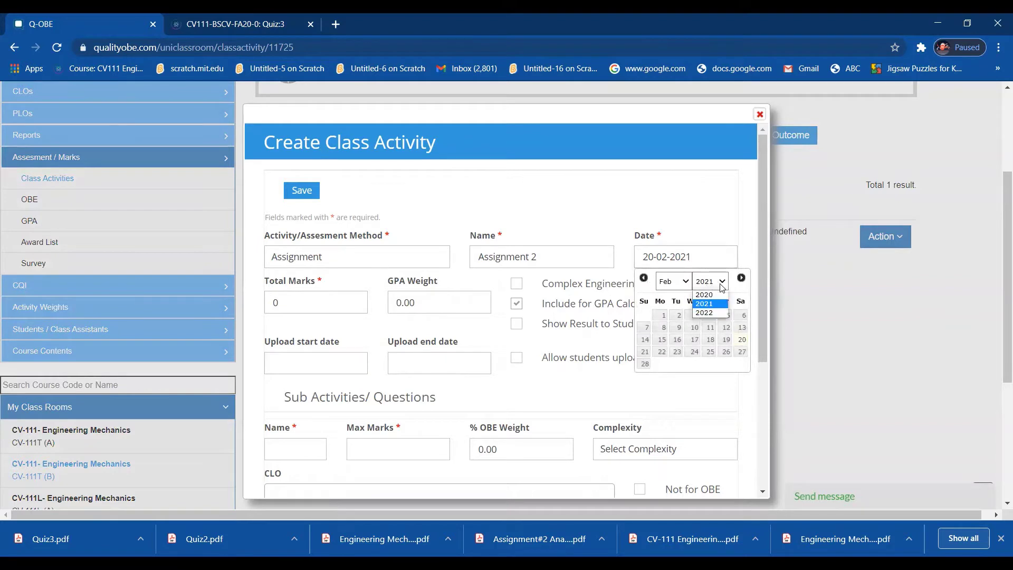
pyautogui.click(708, 294)
pyautogui.click(683, 288)
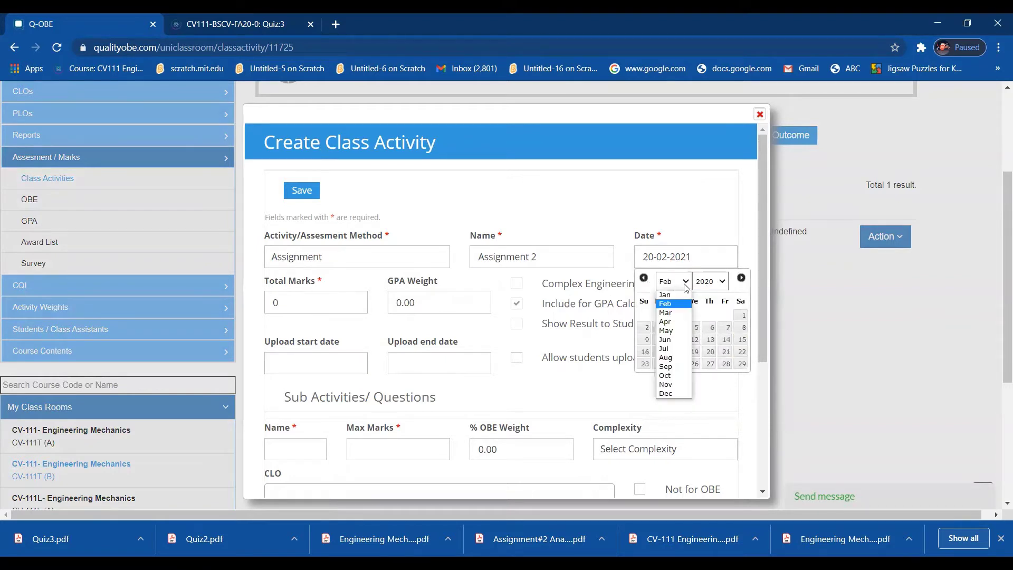
pyautogui.click(669, 370)
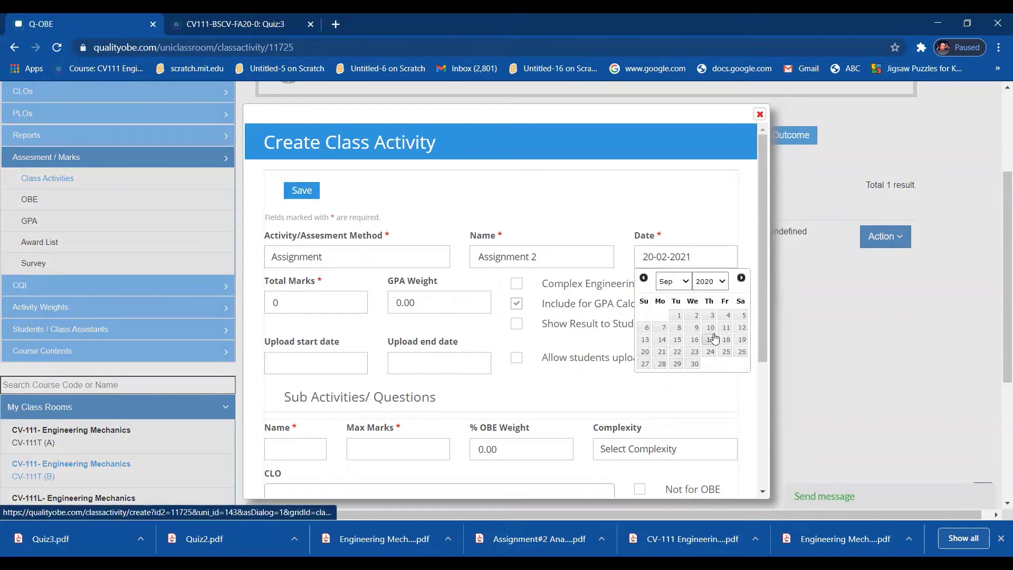
pyautogui.click(726, 352)
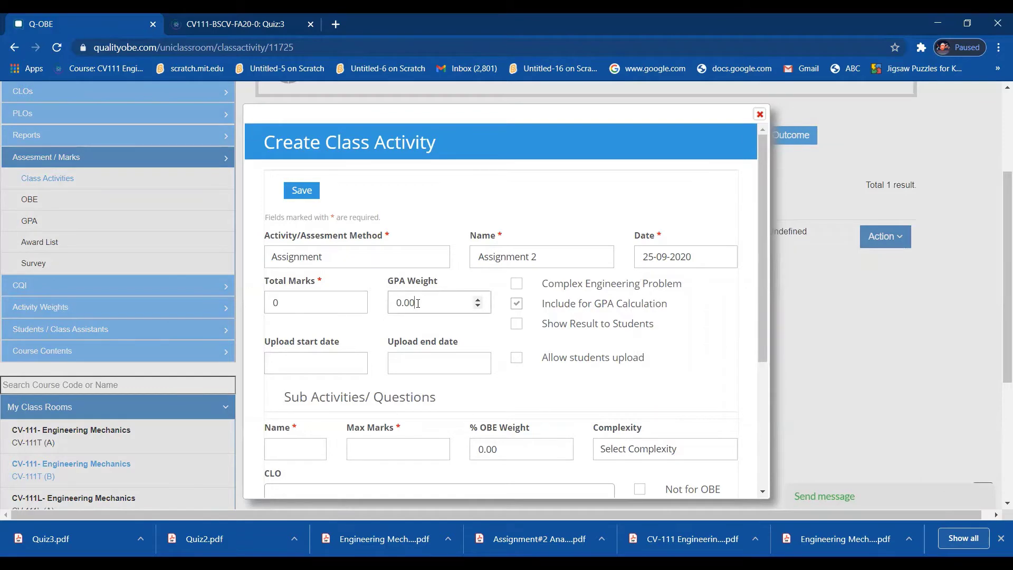
# - Set the activity's GPA weight to 3 and name its sub-activity Assignment 2
pyautogui.moveTo(417, 303); pyautogui.dragTo(391, 302)
pyautogui.write('3')
pyautogui.scroll(-3, 758, 361)
pyautogui.click(292, 324)
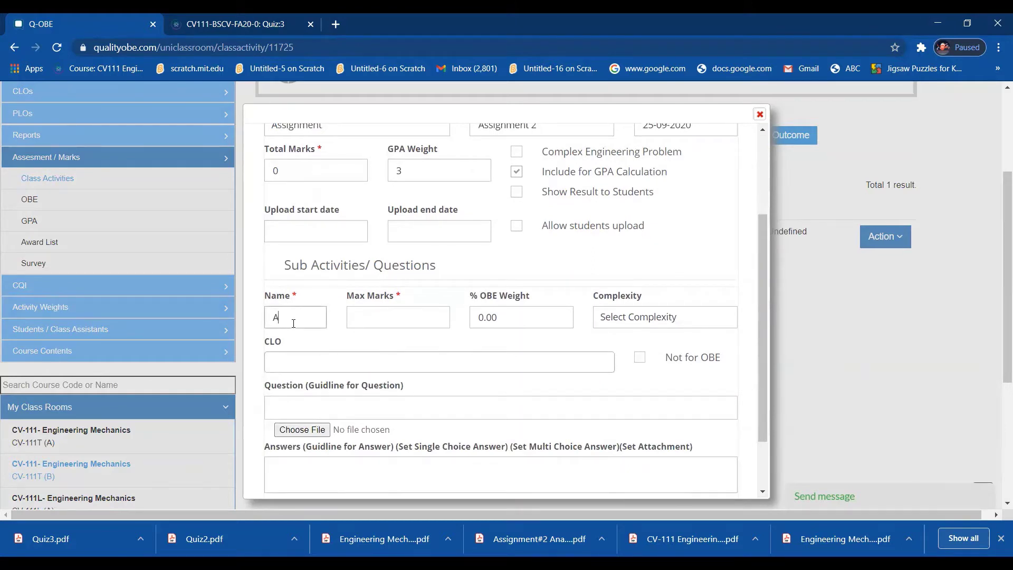
pyautogui.write('Assignm')
pyautogui.write('ent')
pyautogui.write(' 2')
# - Give the Assignment 2 sub-activity maximum marks of 3 and an OBE weight of 3, and assign CLO-3(TH) to it
pyautogui.click(429, 313)
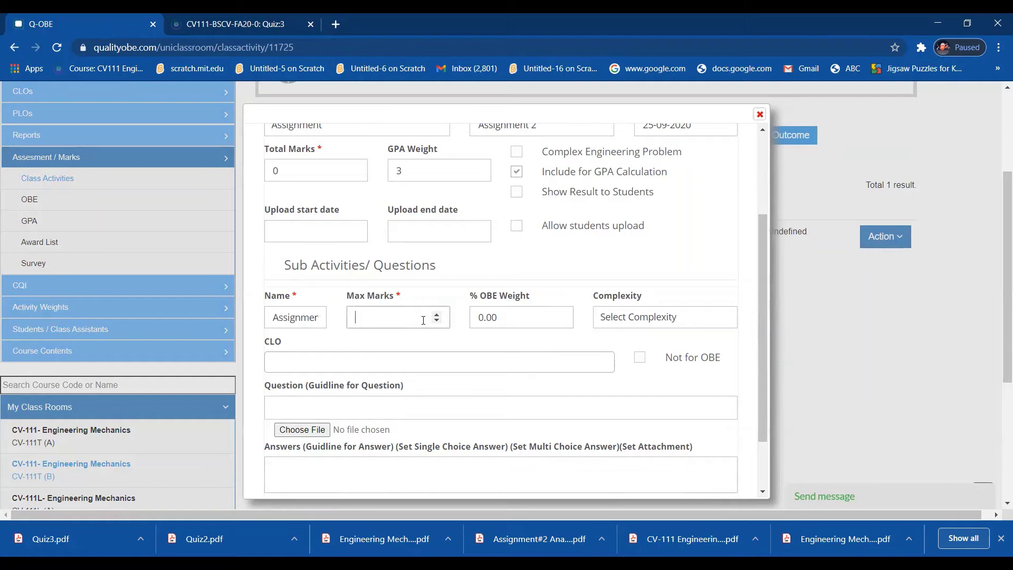
pyautogui.write('3')
pyautogui.press('Tab')
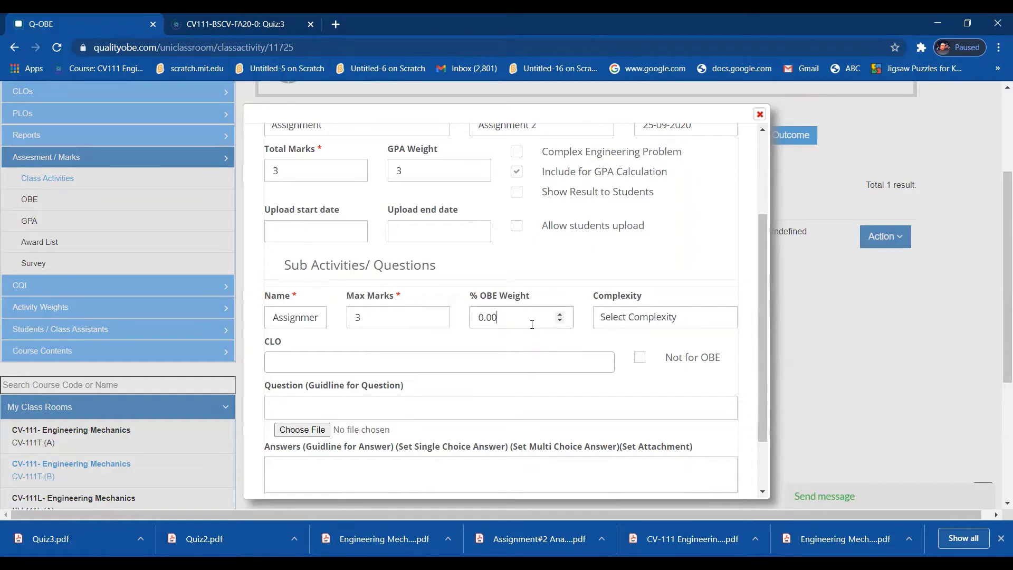
pyautogui.write('3')
pyautogui.click(460, 369)
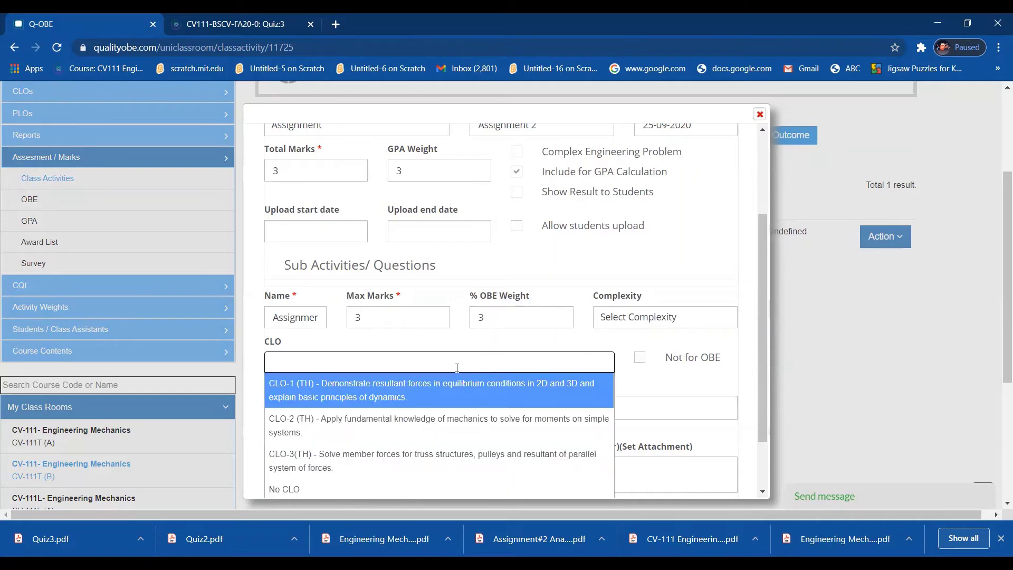
pyautogui.click(386, 460)
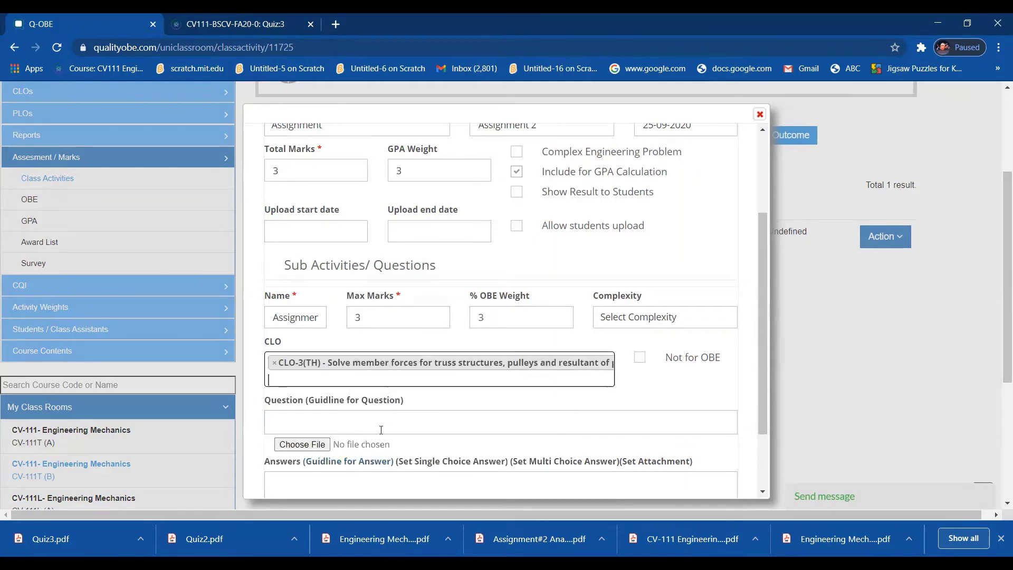
# - Attach the Assignment#2 Analysis of Truss Structure using Joint Method PDF to the question and save the class activity
pyautogui.click(322, 446)
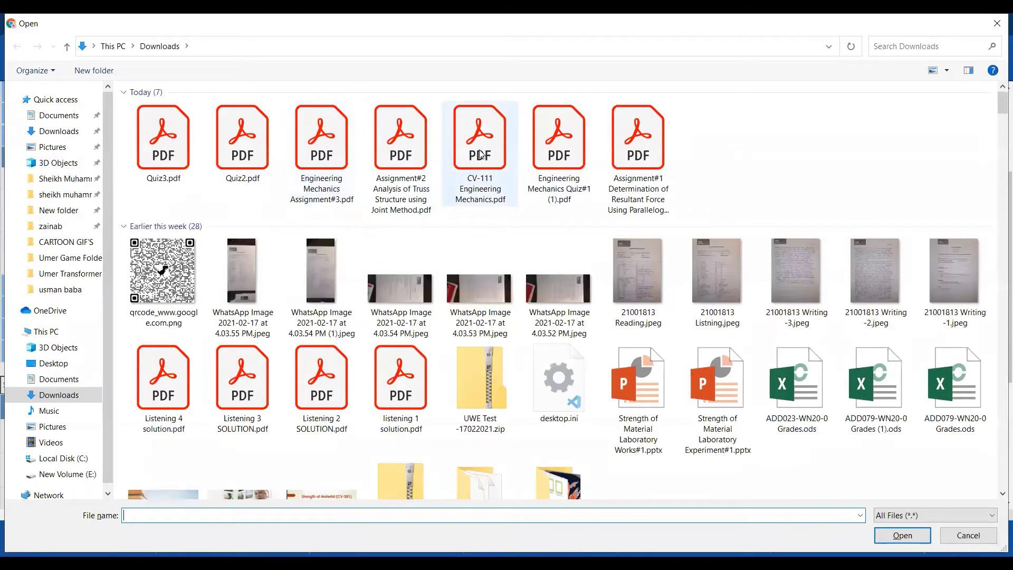
pyautogui.doubleClick(400, 170)
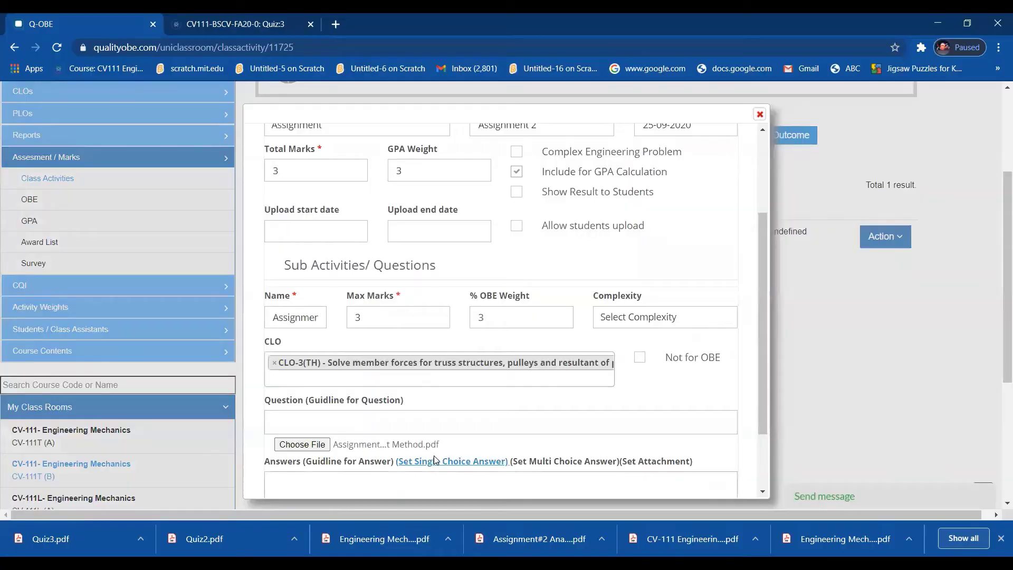
pyautogui.scroll(-3, 466, 470)
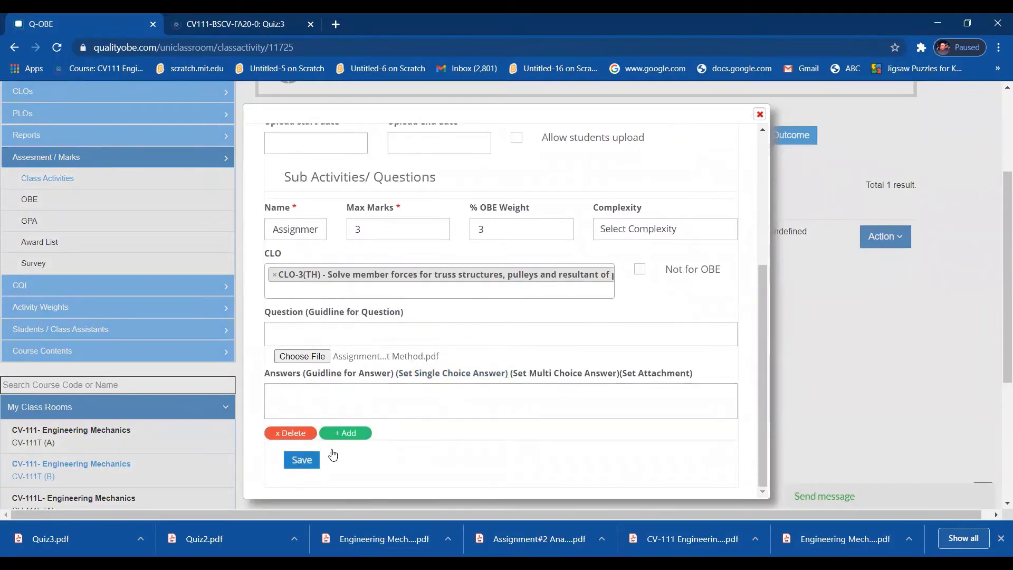
pyautogui.scroll(5, 517, 384)
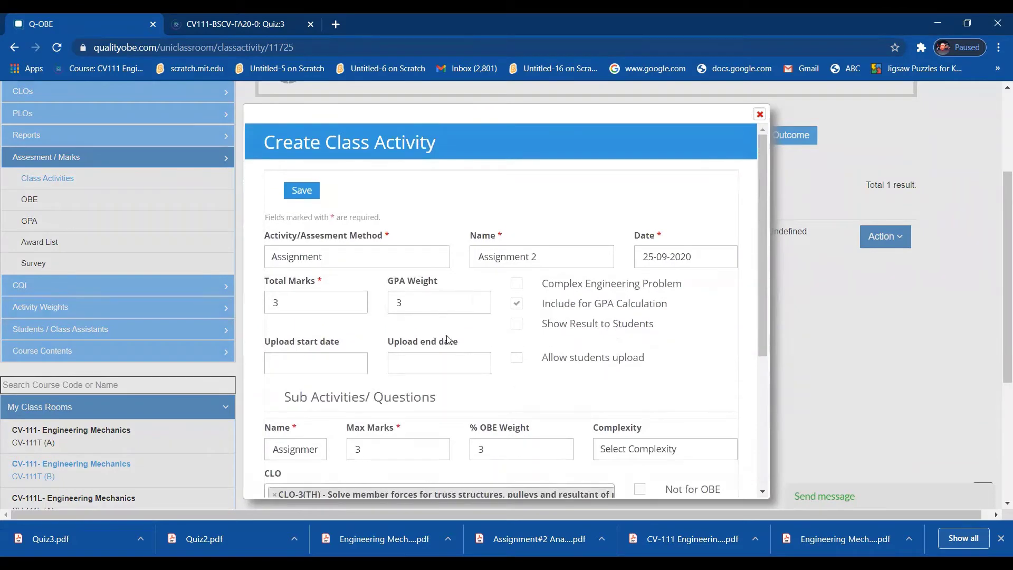
pyautogui.scroll(-5, 465, 369)
pyautogui.click(297, 466)
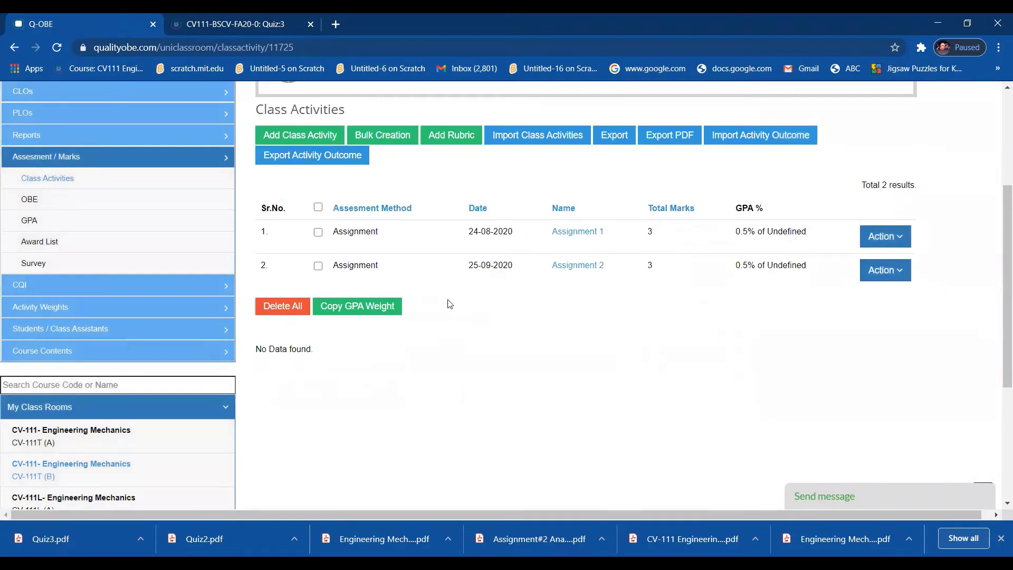
# - Add another class activity with the assessment method Assignment and name it Assignment 3
pyautogui.click(302, 135)
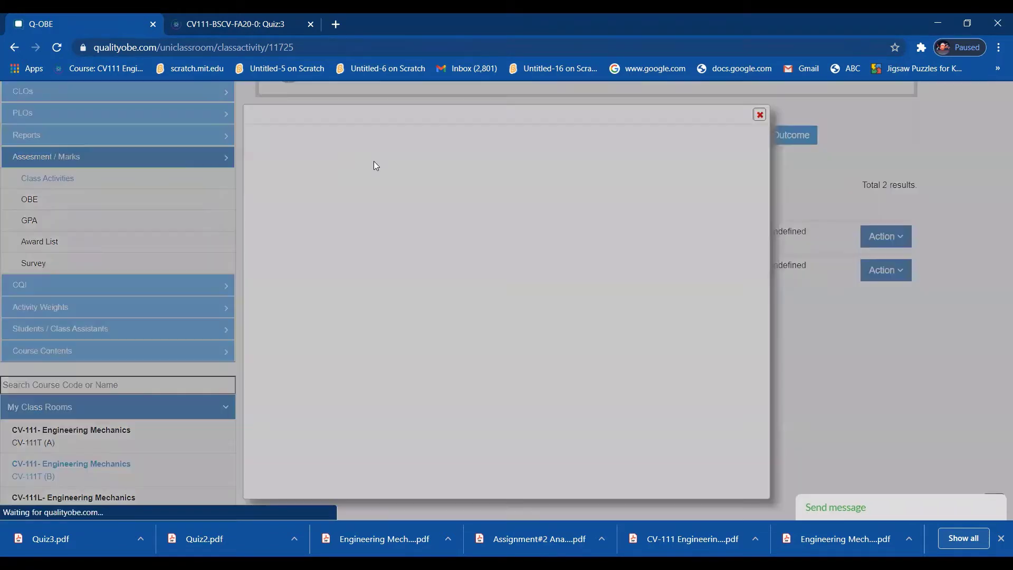
pyautogui.click(416, 294)
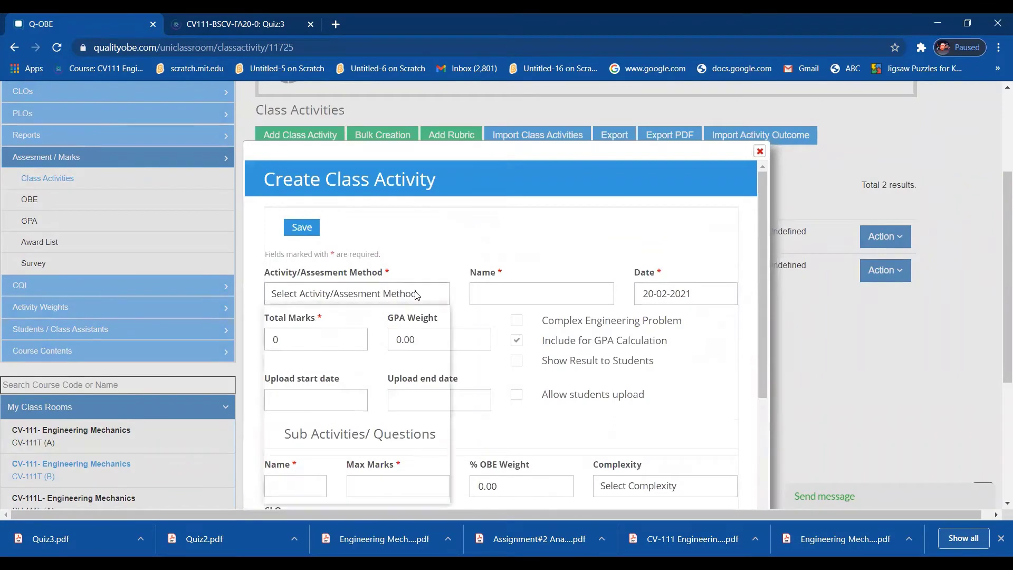
pyautogui.click(319, 339)
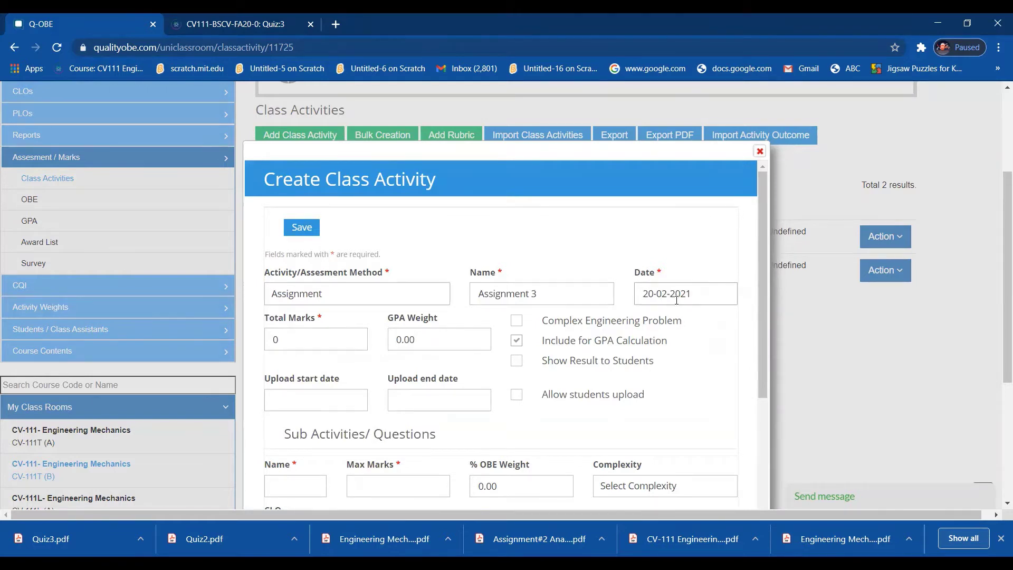
# - Set the date of Assignment 3 to 12-10-2020
pyautogui.click(677, 299)
pyautogui.click(690, 321)
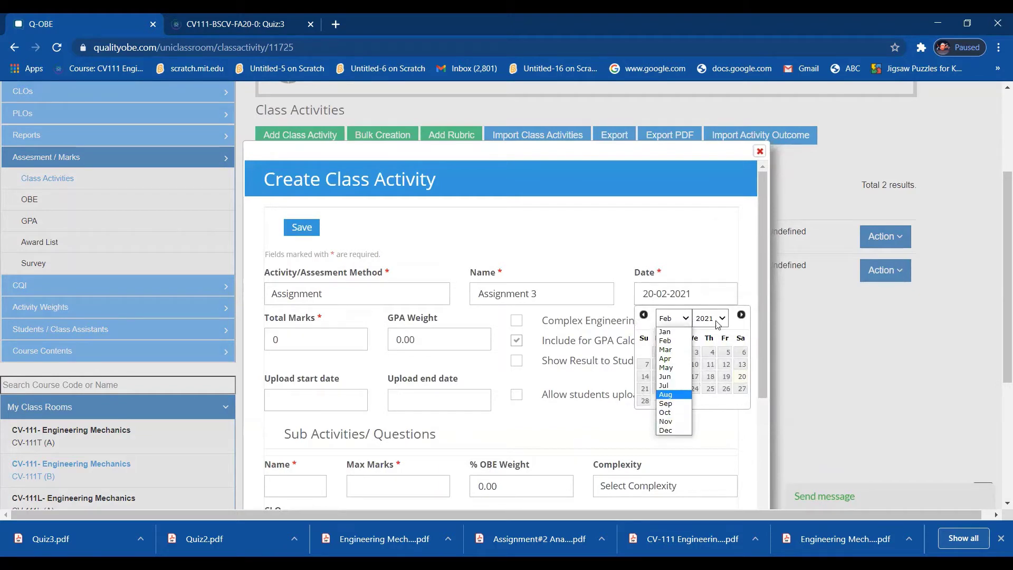
pyautogui.click(719, 323)
pyautogui.click(714, 326)
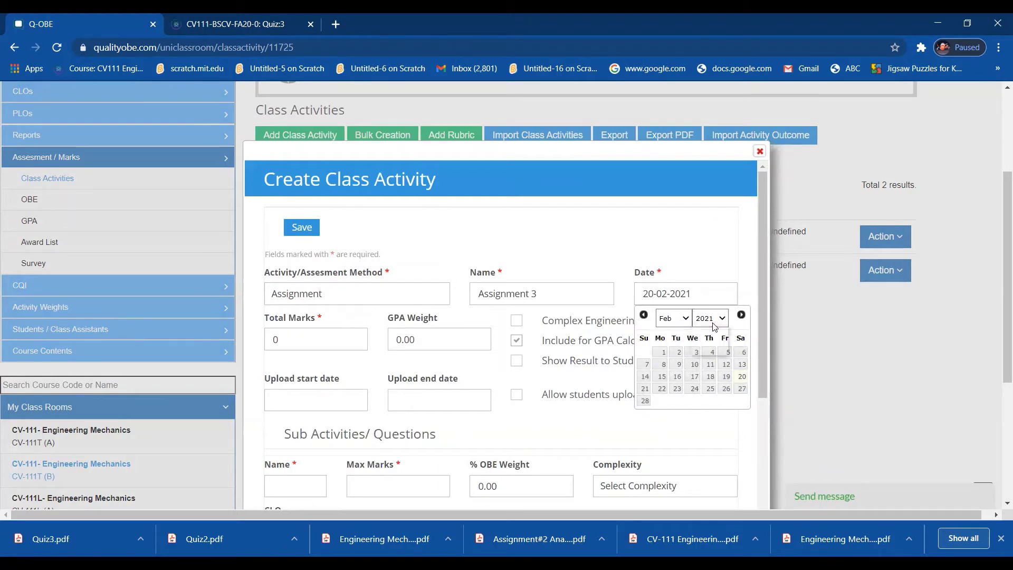
pyautogui.click(714, 326)
pyautogui.click(708, 338)
pyautogui.click(673, 319)
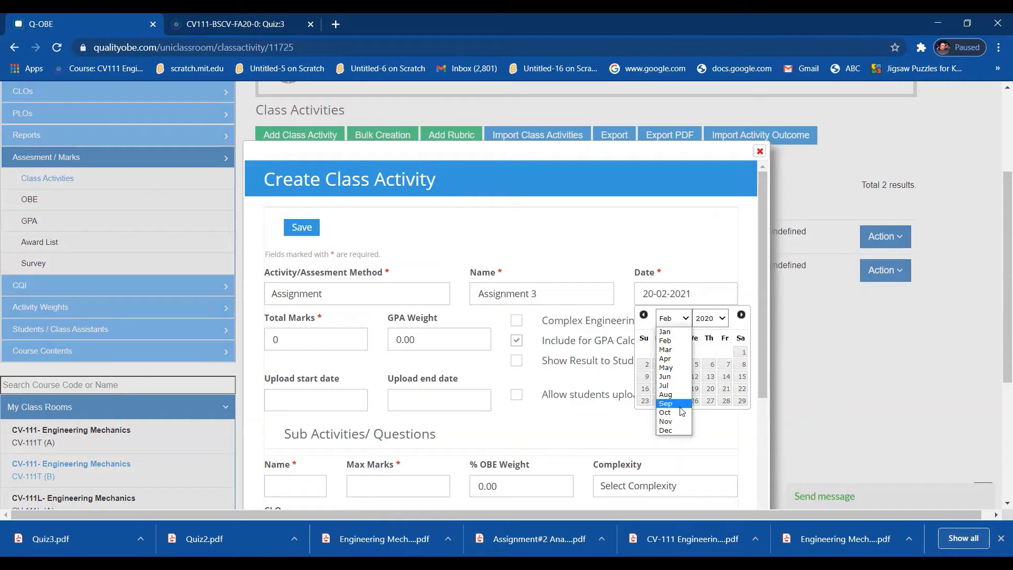
pyautogui.click(678, 412)
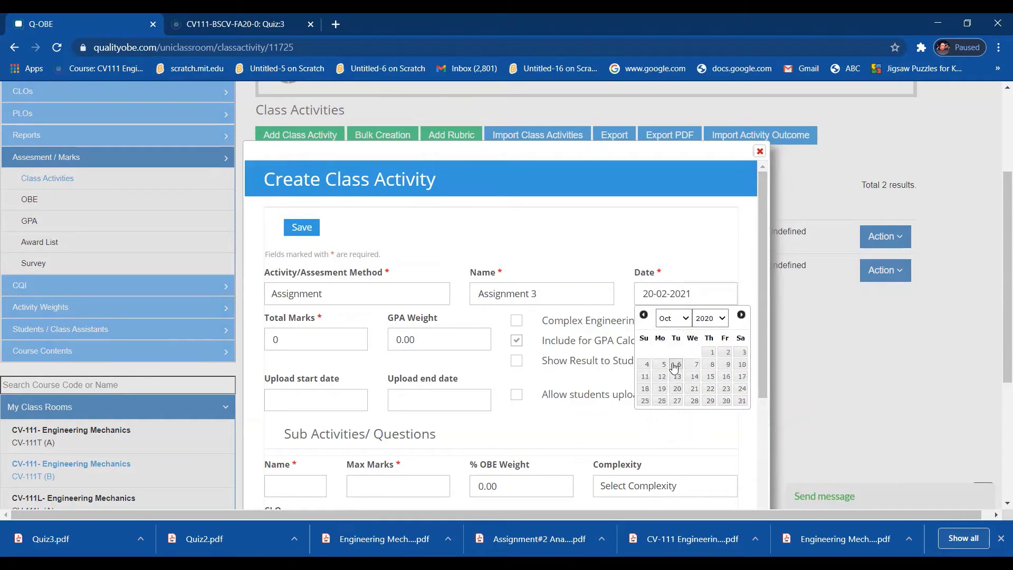
pyautogui.click(662, 377)
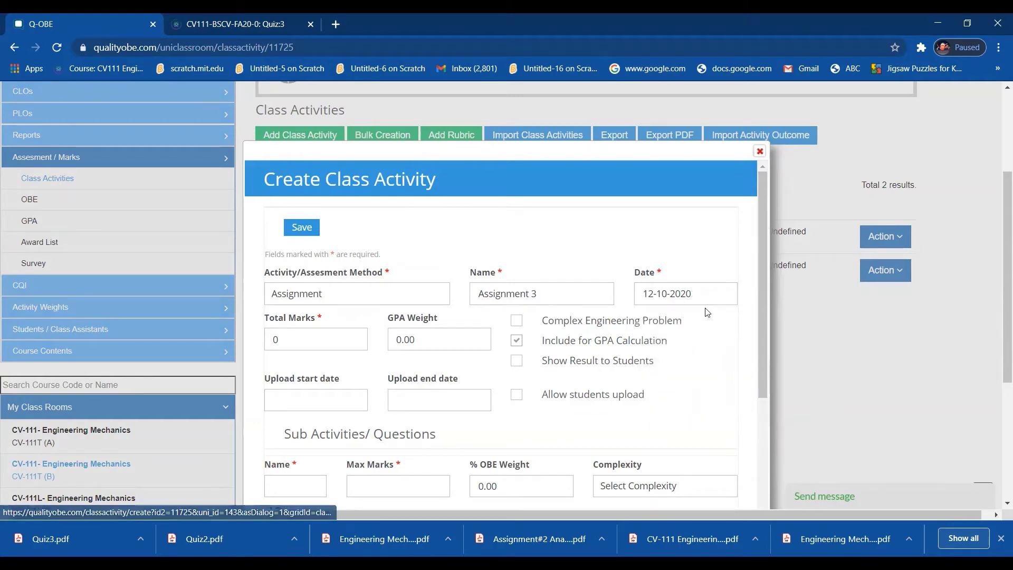
# - Name the sub-activity of the Assignment 3 class activity Assignment 3
pyautogui.scroll(-2, 477, 396)
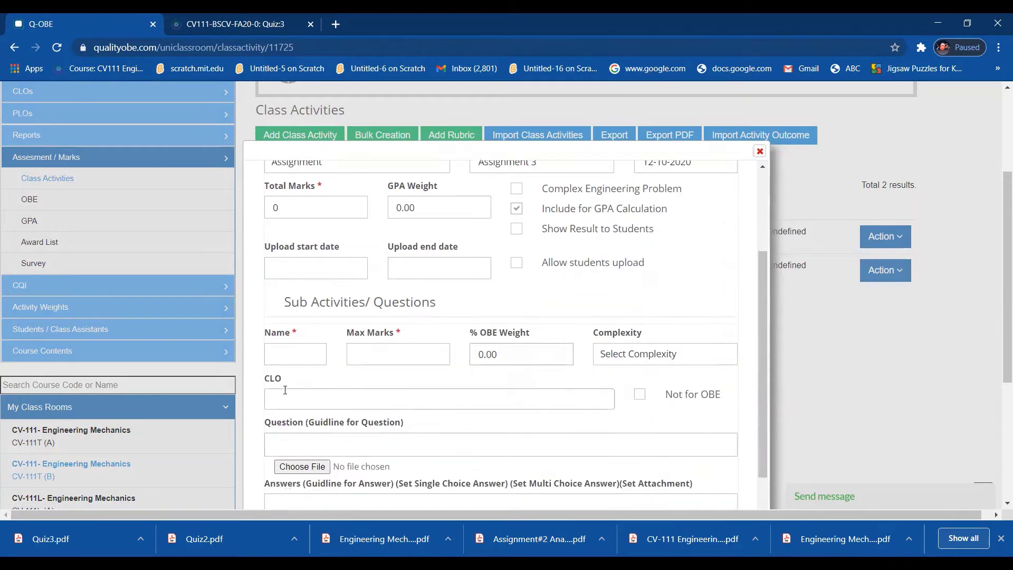
pyautogui.click(296, 360)
pyautogui.rightClick(296, 360)
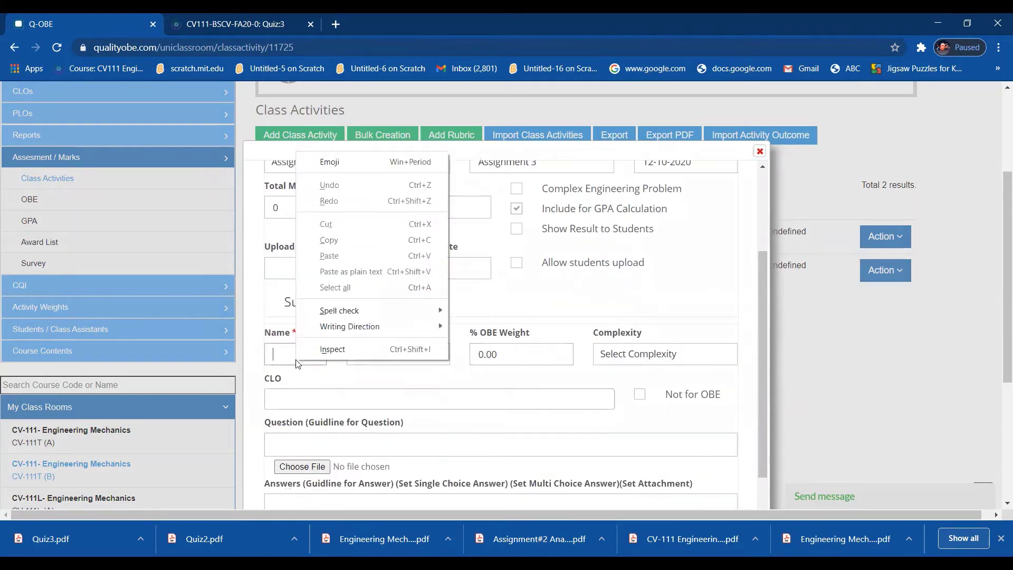
pyautogui.press('s')
pyautogui.click(296, 359)
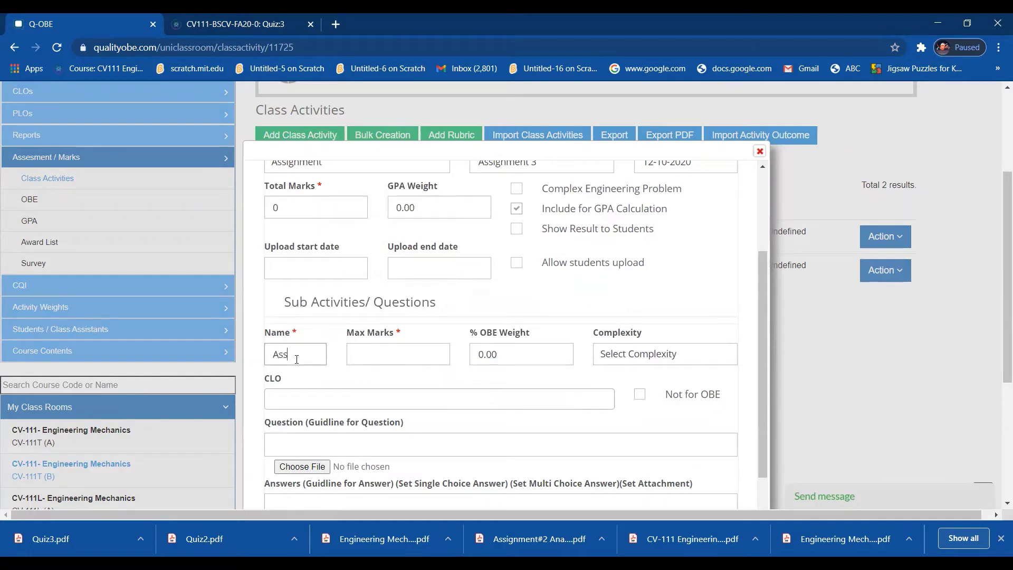
pyautogui.write('Assign')
pyautogui.press('BackSpace')
pyautogui.press('BackSpace')
pyautogui.press('BackSpace')
pyautogui.write('nment 3')
# - Give the Assignment 3 sub-activity maximum marks of 4 and an OBE weight of 4, and assign CLO-2 (TH) to it
pyautogui.click(372, 359)
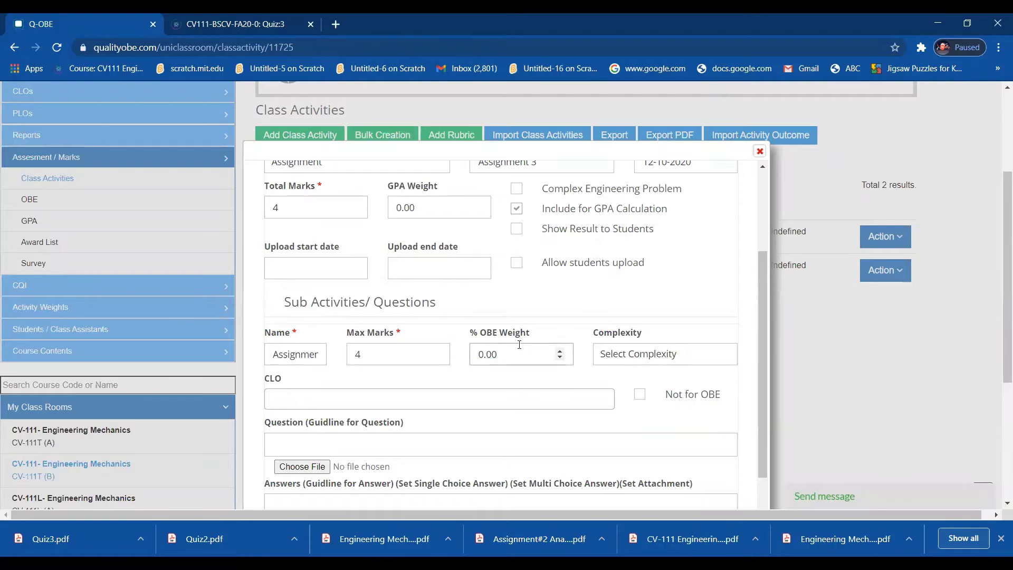
pyautogui.press('BackSpace')
pyautogui.press('BackSpace')
pyautogui.write('44')
pyautogui.click(449, 400)
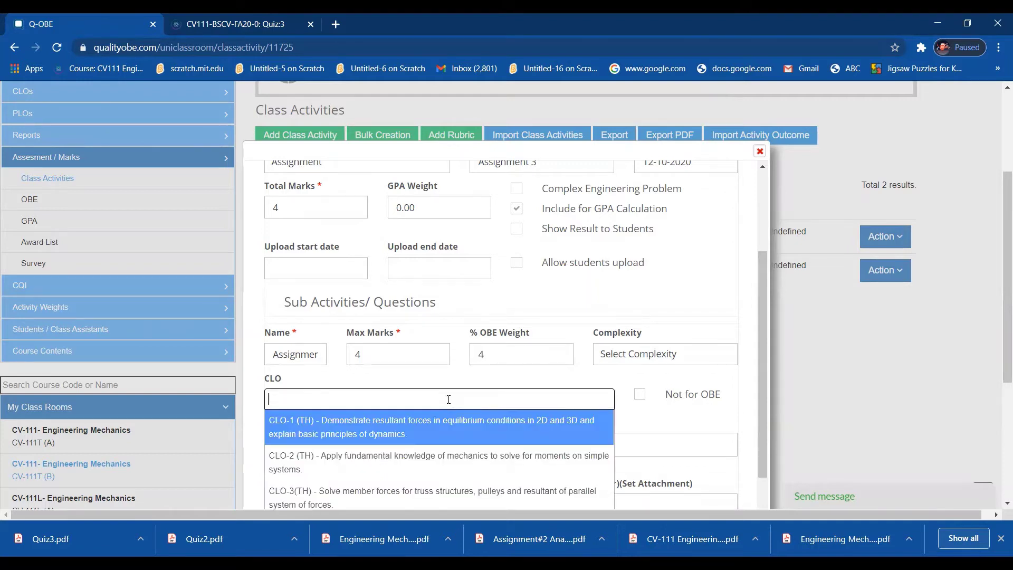
pyautogui.click(570, 457)
pyautogui.scroll(-2, 570, 457)
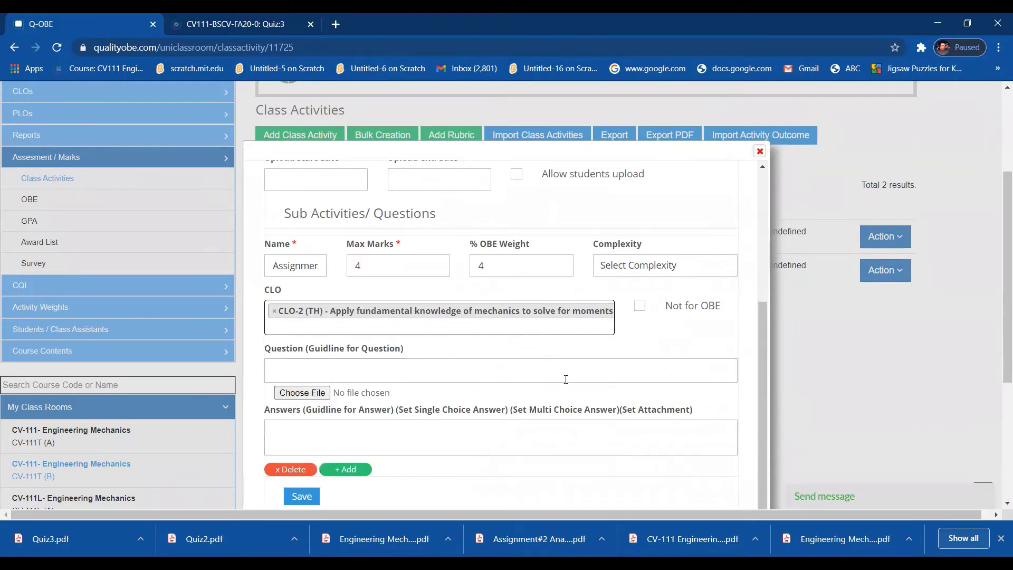
# - Attach the Engineering Mechanics Assignment#3 PDF from Downloads to the question
pyautogui.click(310, 395)
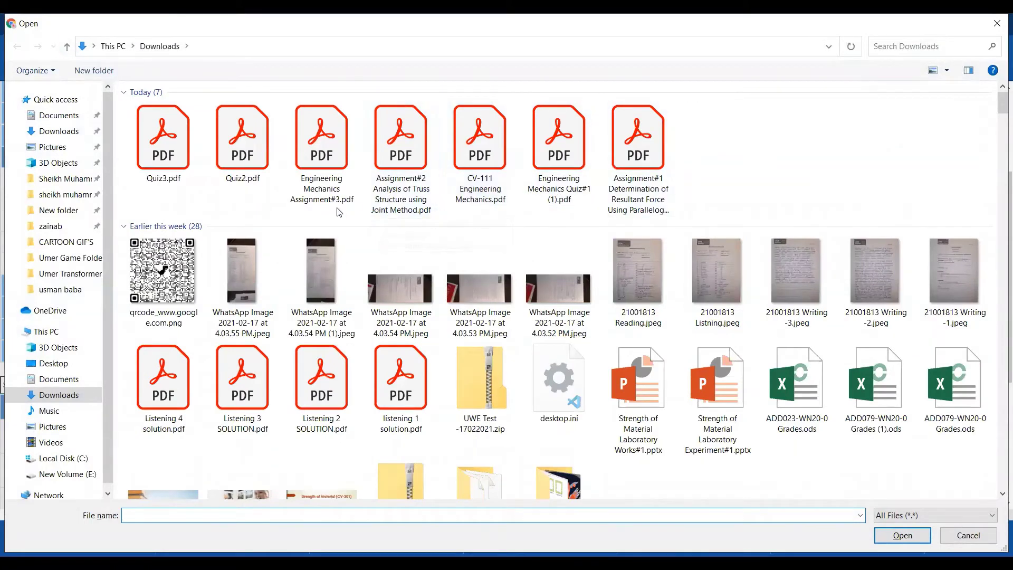
pyautogui.click(341, 192)
pyautogui.doubleClick(341, 192)
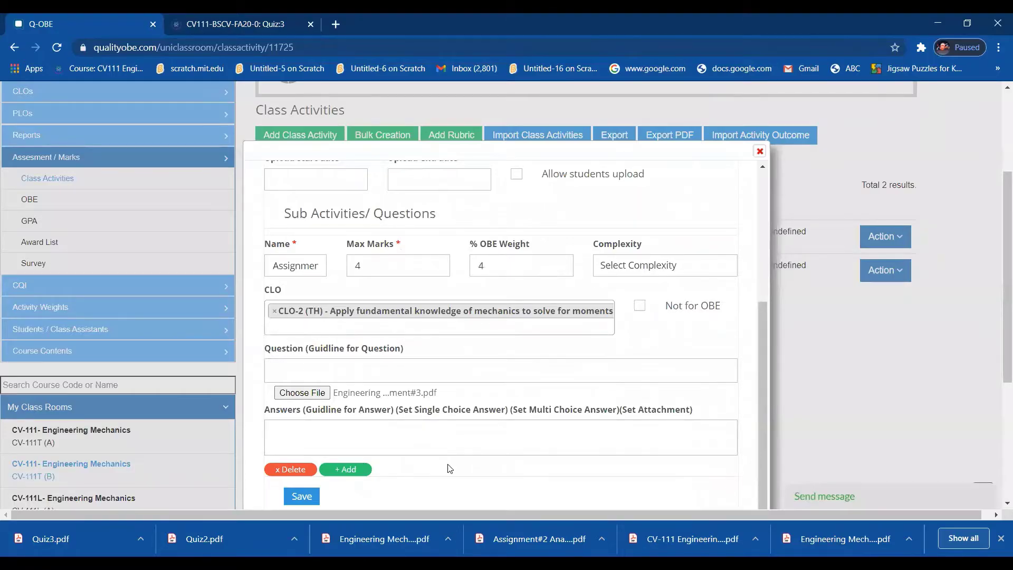
# - Set the GPA weight of Assignment 3 to 4 and save the class activity
pyautogui.scroll(3, 446, 467)
pyautogui.moveTo(419, 251); pyautogui.dragTo(382, 253)
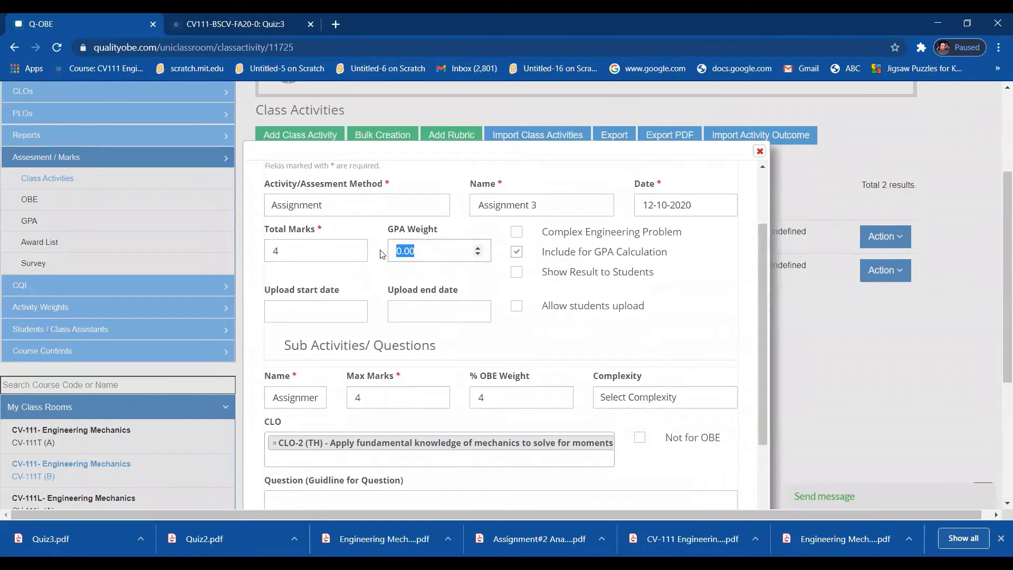
pyautogui.write('4')
pyautogui.scroll(-3, 622, 428)
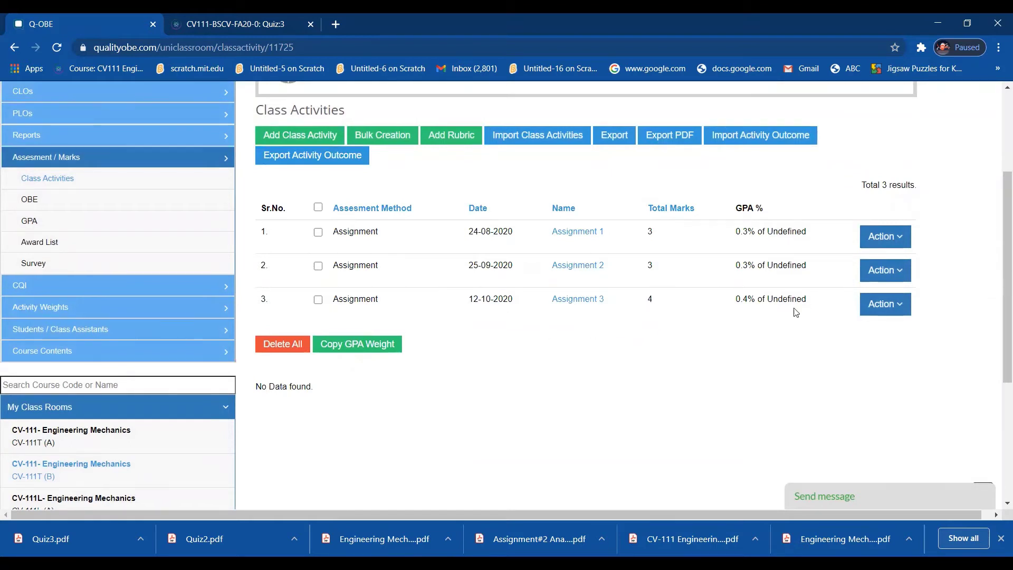
# - Add a class activity for the first quiz with the assessment method Quiz
pyautogui.click(327, 135)
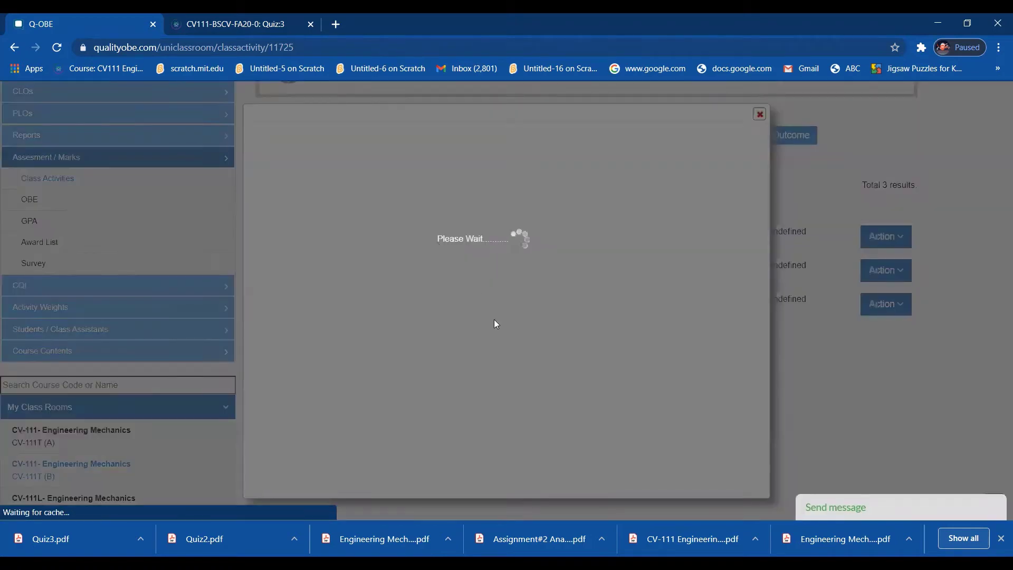
pyautogui.click(390, 257)
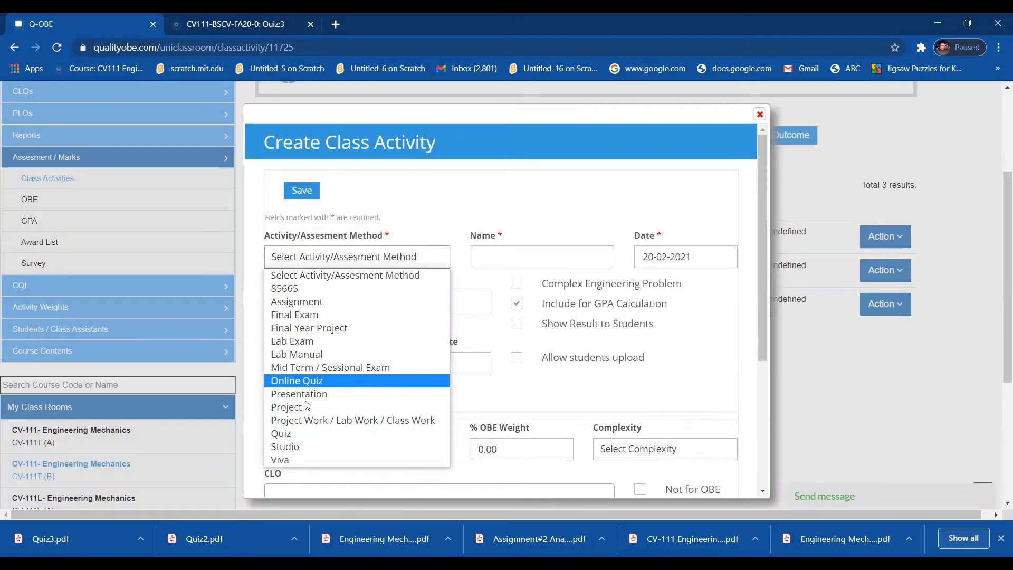
pyautogui.click(309, 433)
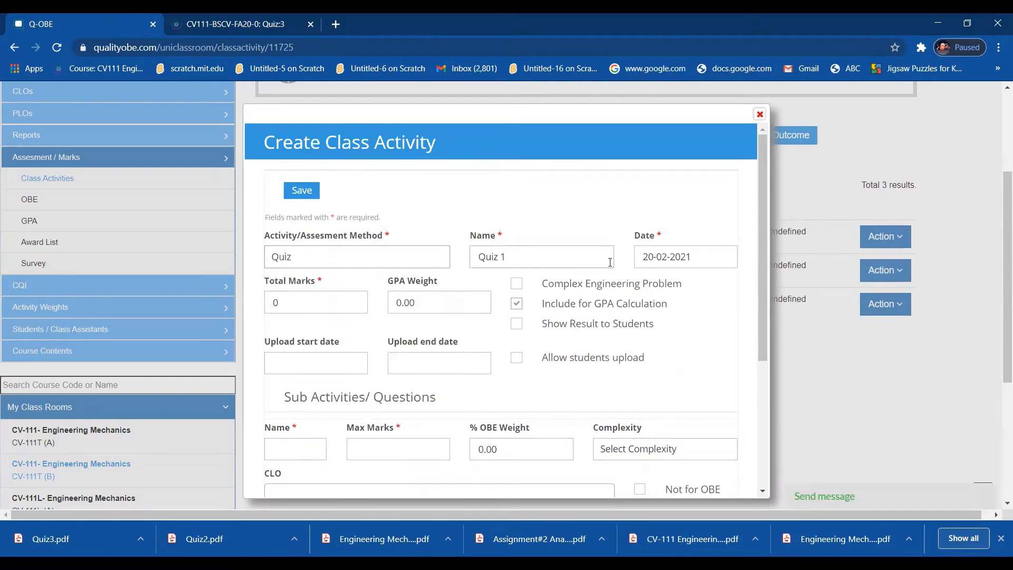
# - Set the date of Quiz 1 to 02-09-2020
pyautogui.click(718, 257)
pyautogui.click(722, 282)
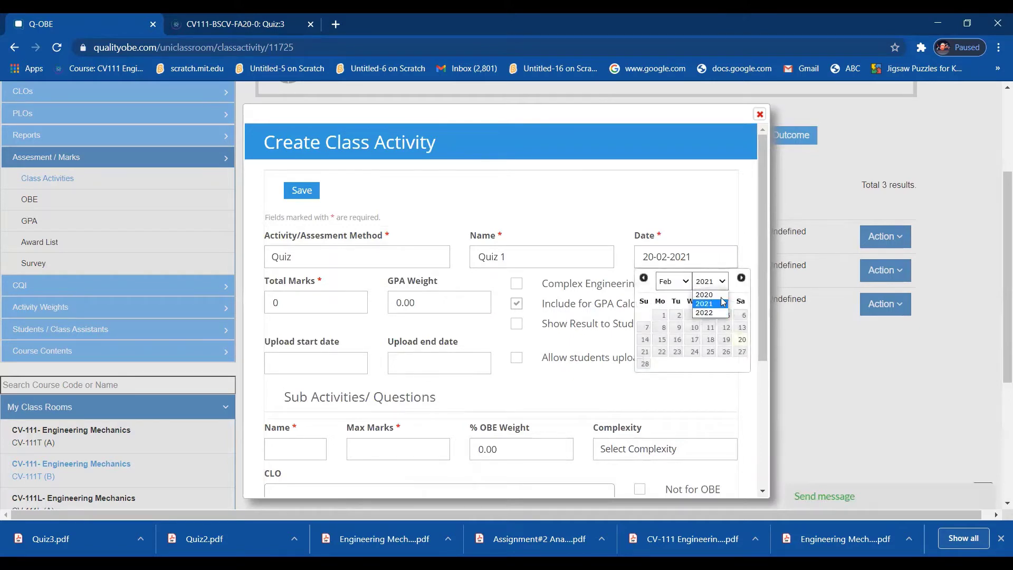
pyautogui.click(705, 294)
pyautogui.click(685, 282)
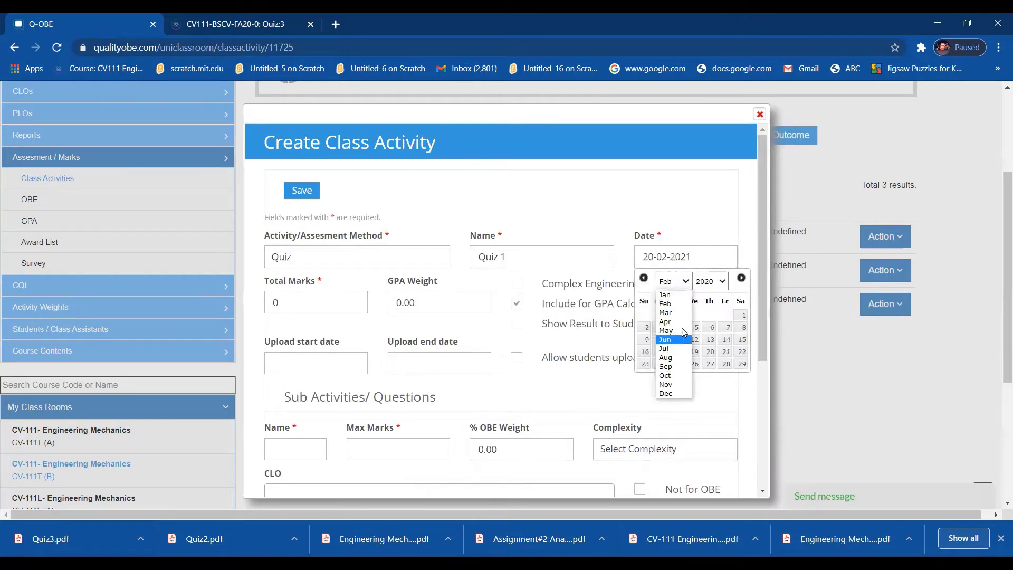
pyautogui.click(678, 367)
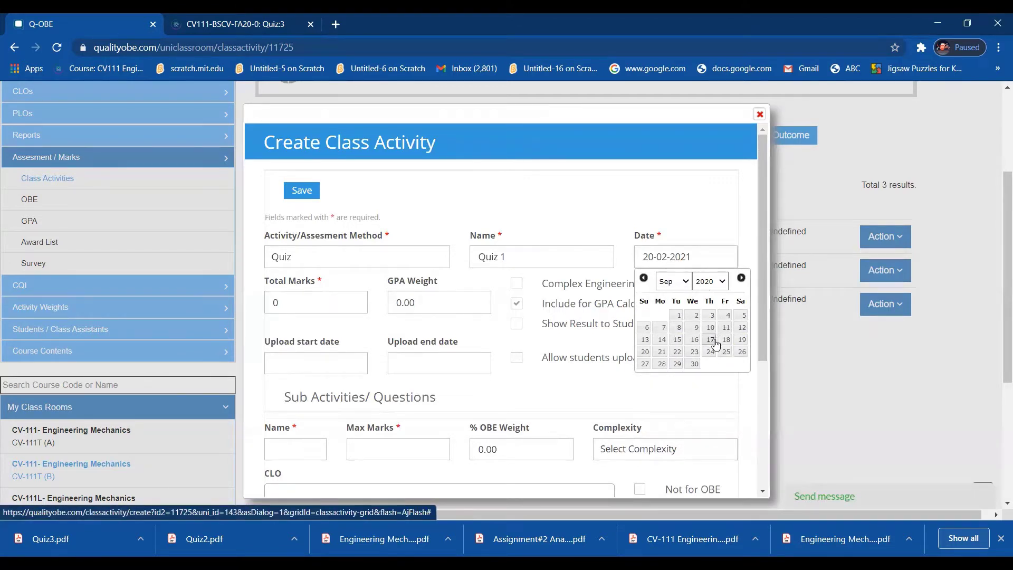
pyautogui.click(694, 315)
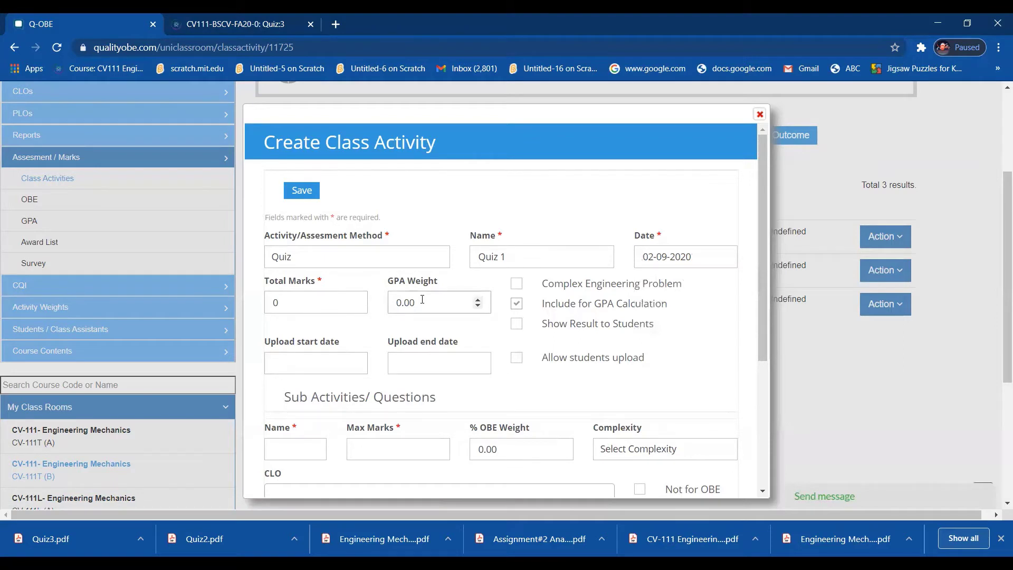
# - Set the GPA weight of the quiz activity to 3 and name its sub-activity Quiz 1
pyautogui.hotkey('ctrl', 'a')
pyautogui.write('3')
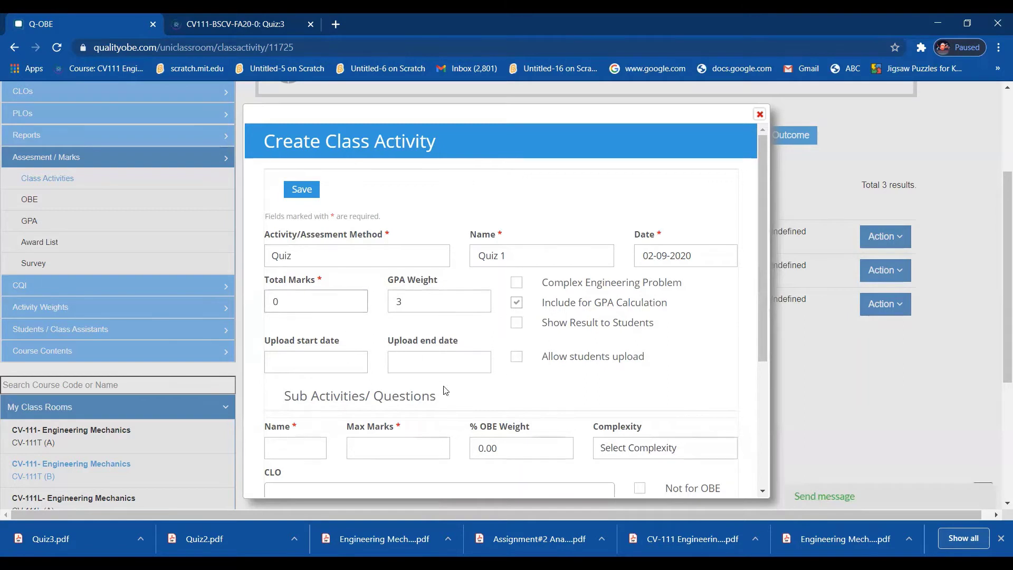
pyautogui.scroll(-4, 306, 306)
pyautogui.click(305, 251)
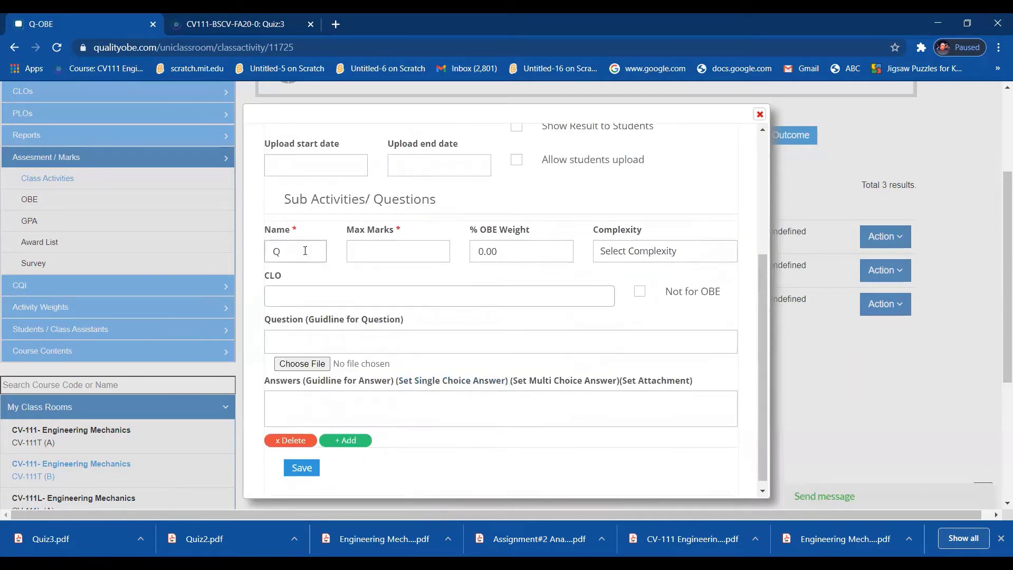
pyautogui.write('Quiz 1')
# - Give the Quiz 1 sub-activity maximum marks of 3 and an OBE weight of 3, and assign CLO-3(TH) to it
pyautogui.click(412, 252)
pyautogui.write('3')
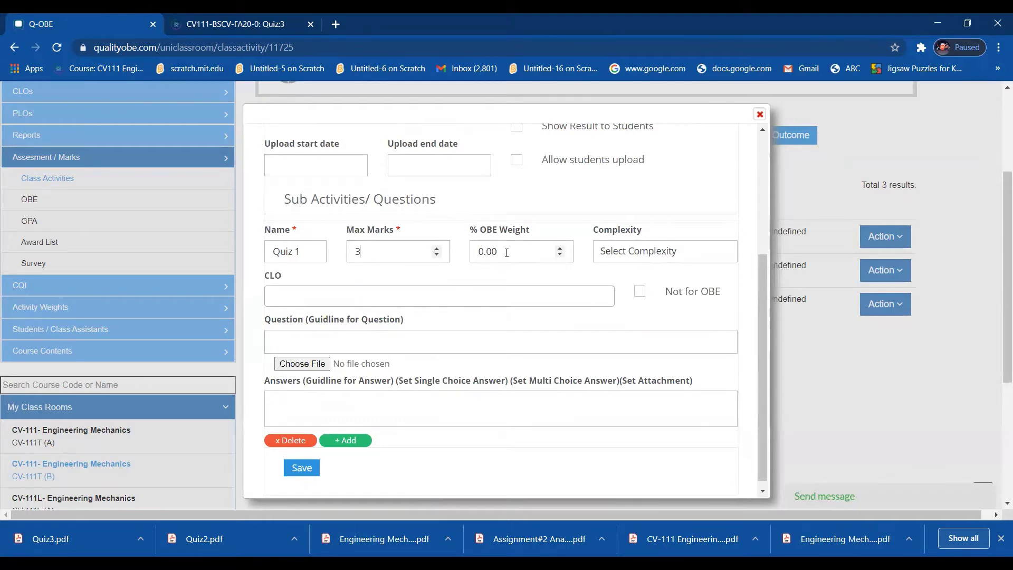
pyautogui.moveTo(500, 251); pyautogui.dragTo(479, 257)
pyautogui.write('3')
pyautogui.click(414, 296)
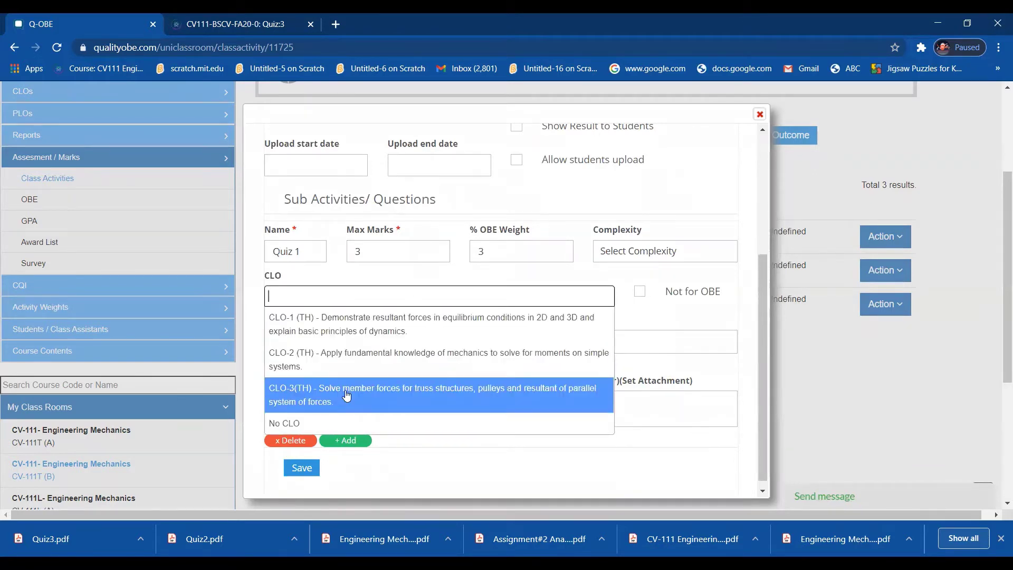
pyautogui.click(347, 395)
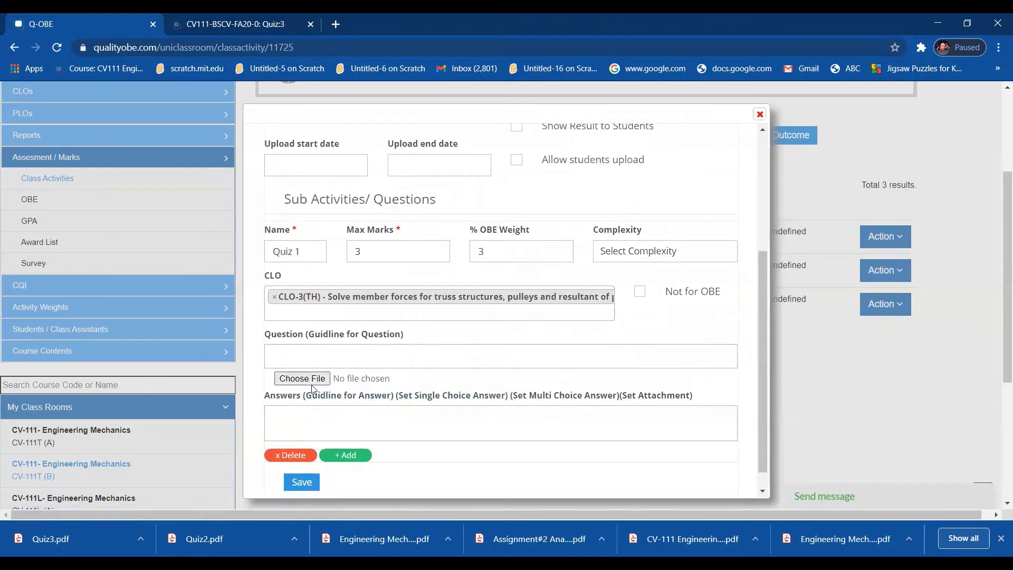
# - Attach the Engineering Mechanics Quiz#1 (1) PDF to the question and save the Quiz 1 class activity
pyautogui.click(370, 372)
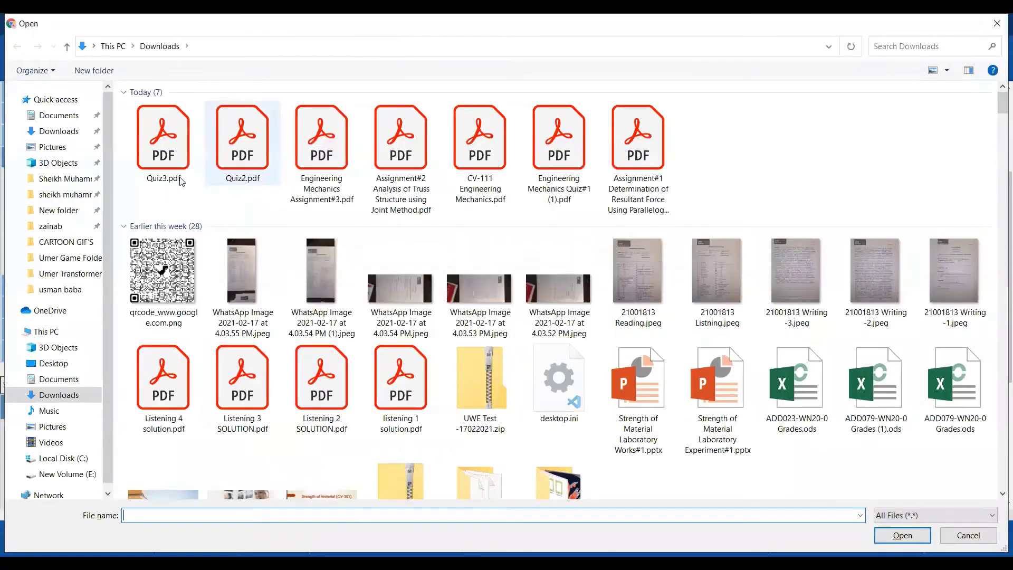
pyautogui.click(184, 180)
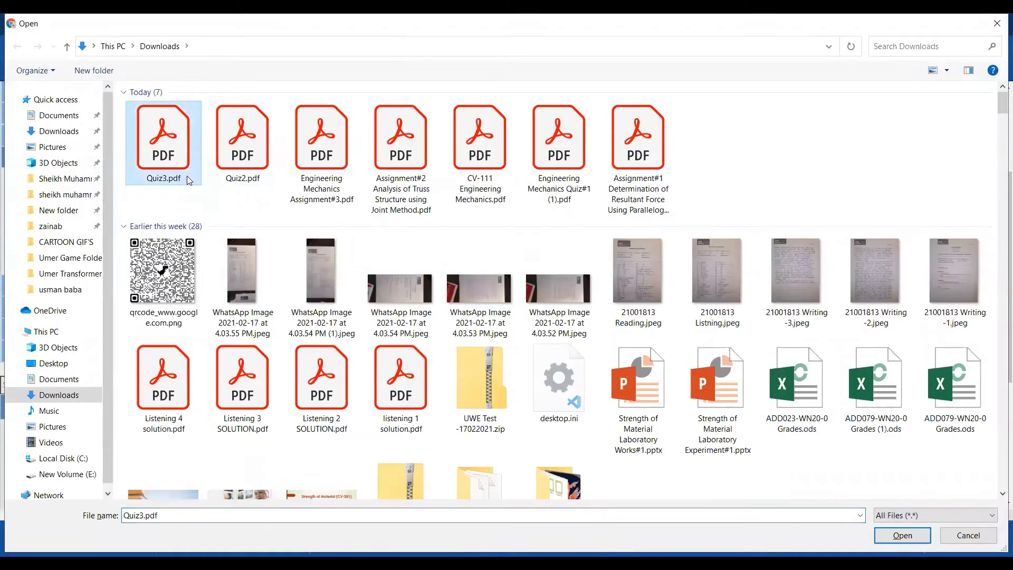
pyautogui.click(478, 158)
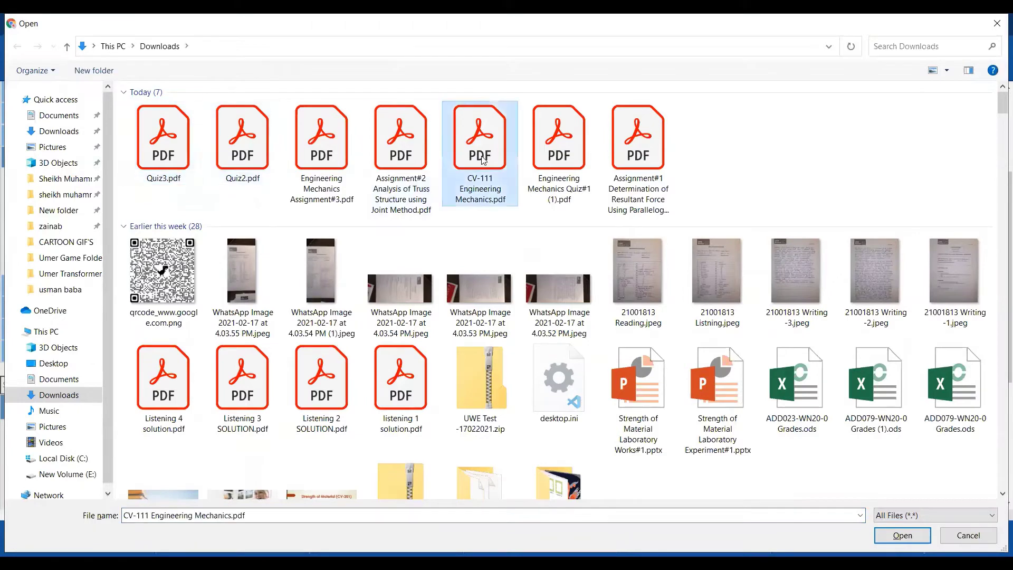
pyautogui.doubleClick(585, 192)
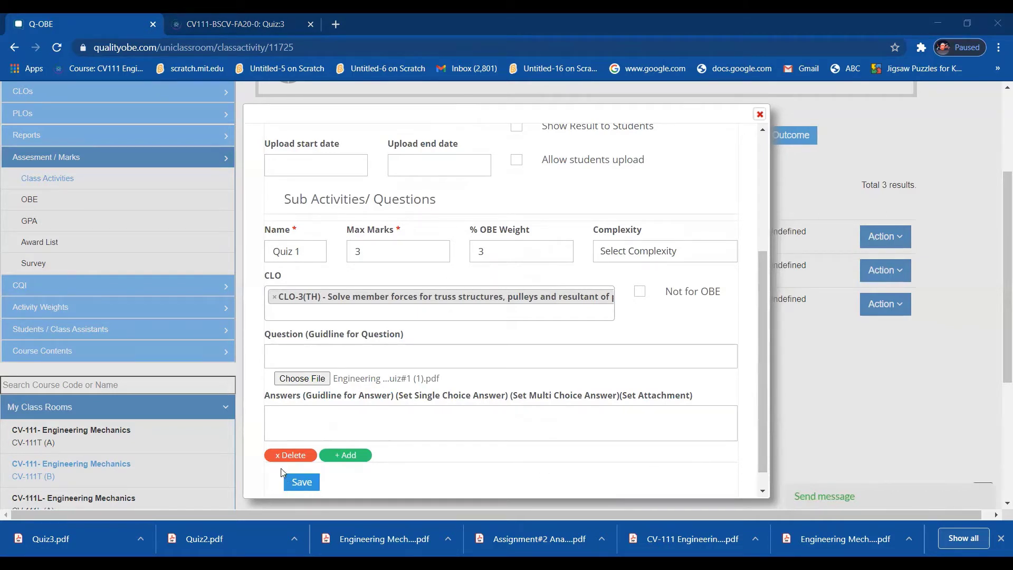
pyautogui.click(302, 482)
pyautogui.scroll(4, 426, 385)
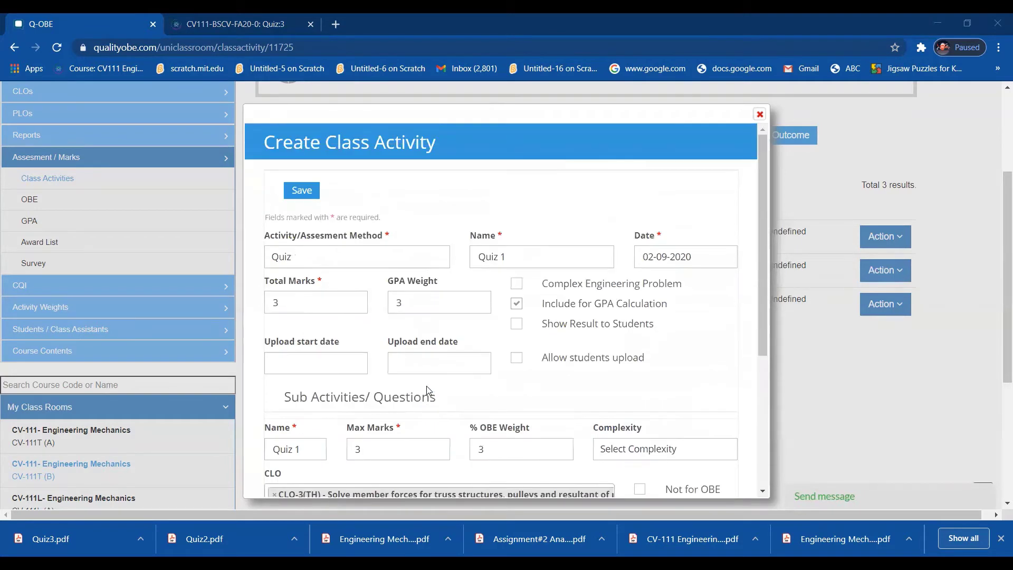
pyautogui.scroll(-2, 428, 391)
pyautogui.scroll(-2, 429, 391)
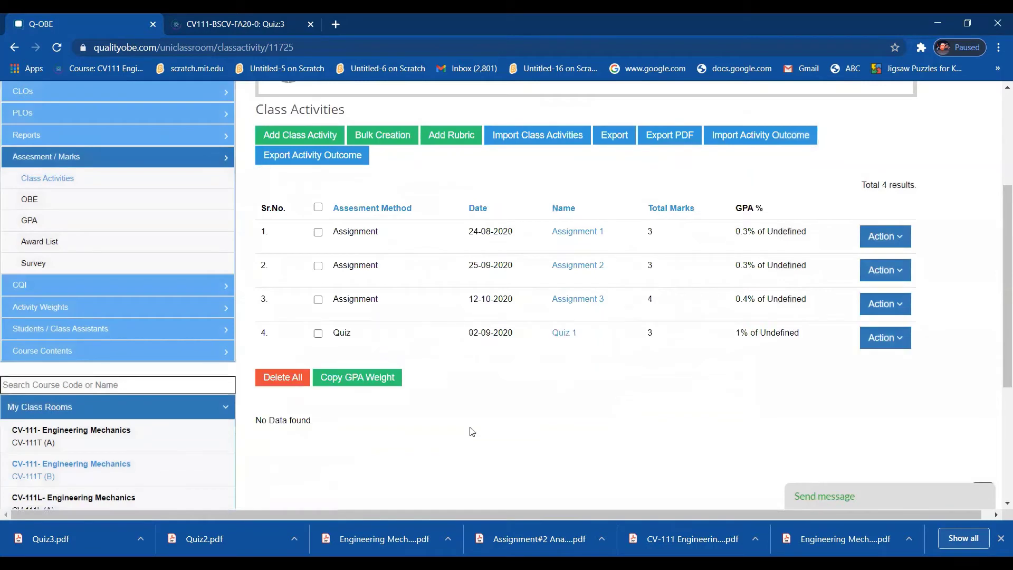
# - Add another class activity for the second quiz with the assessment method Quiz
pyautogui.click(329, 135)
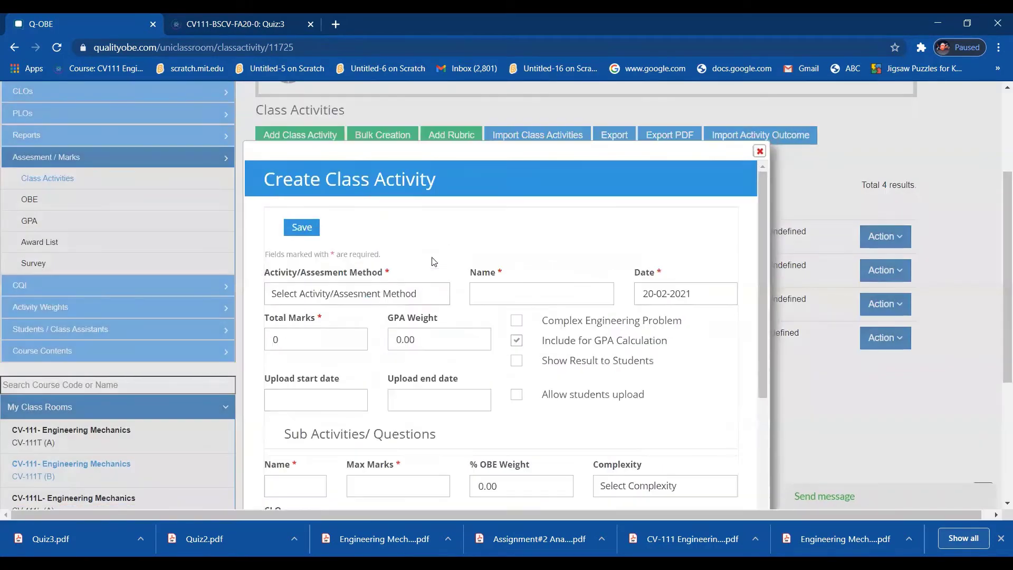
pyautogui.click(433, 296)
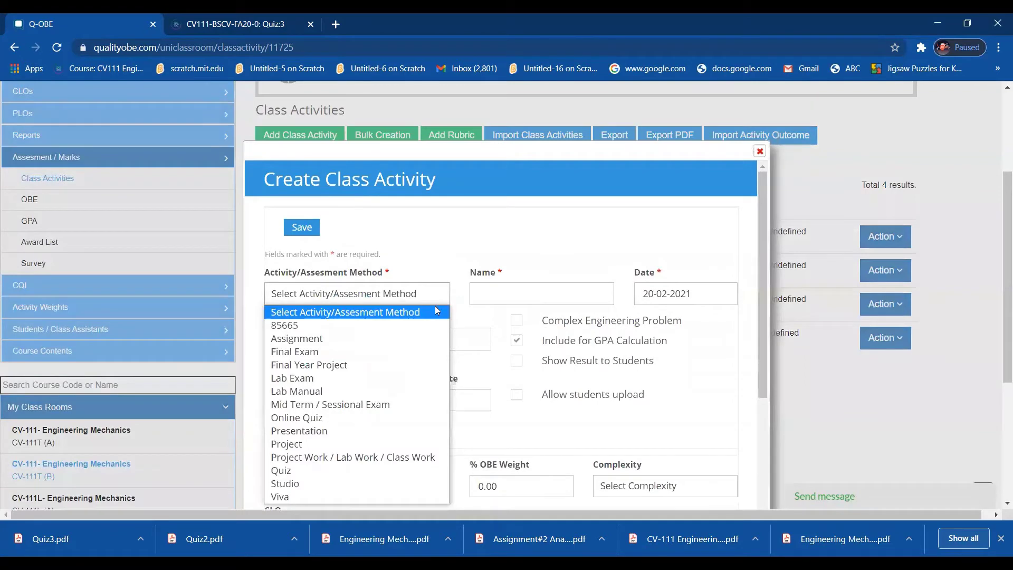
pyautogui.click(329, 475)
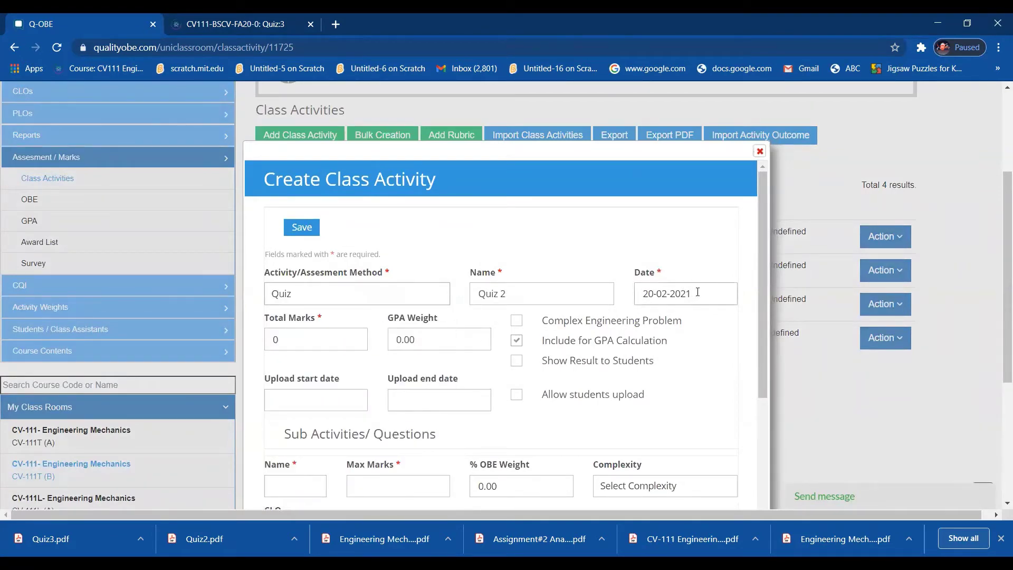
# - Set the date of the Quiz 2 class activity to 28-10-2020
pyautogui.click(727, 289)
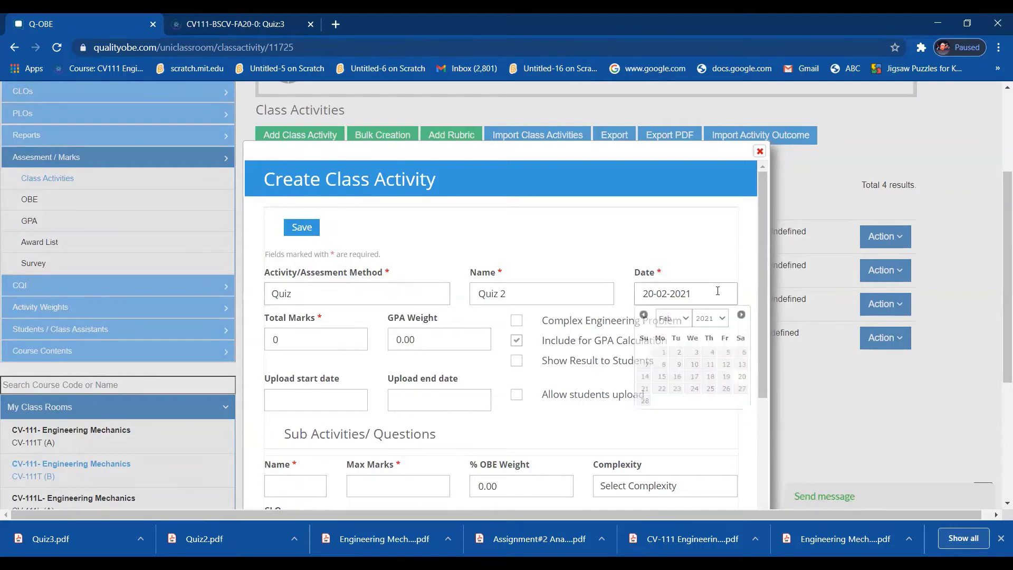
pyautogui.click(719, 323)
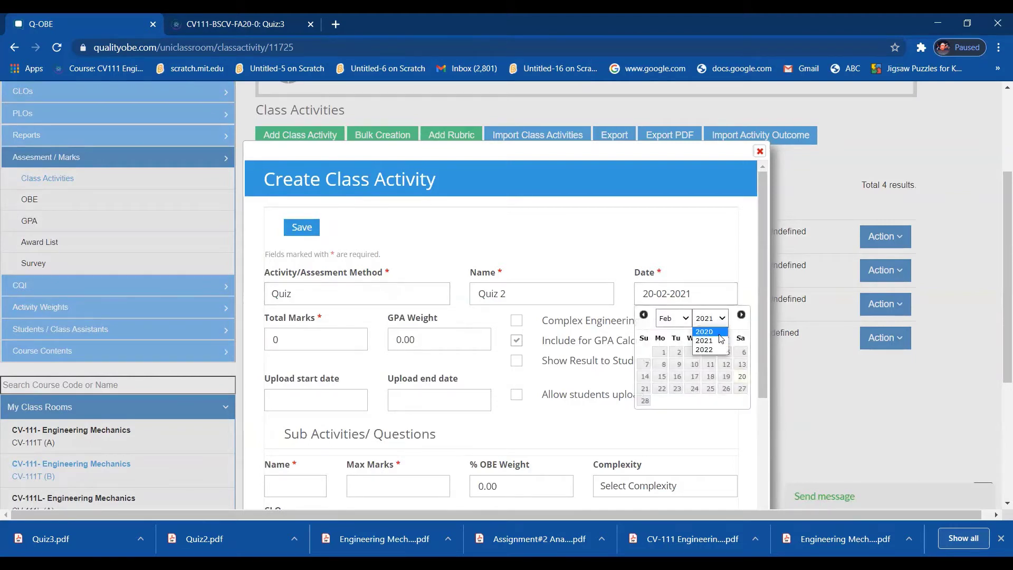
pyautogui.click(707, 334)
pyautogui.click(686, 318)
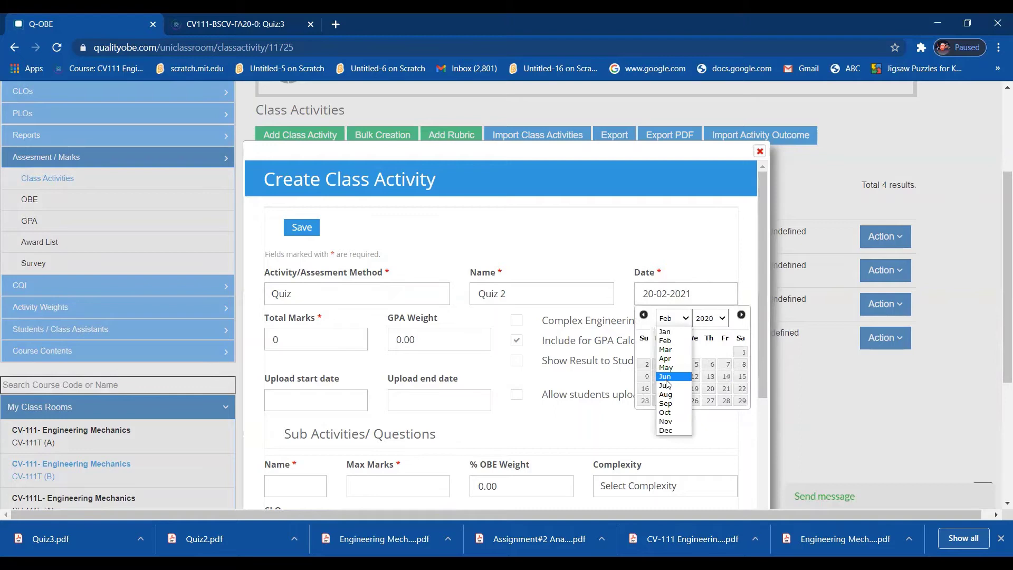
pyautogui.click(679, 415)
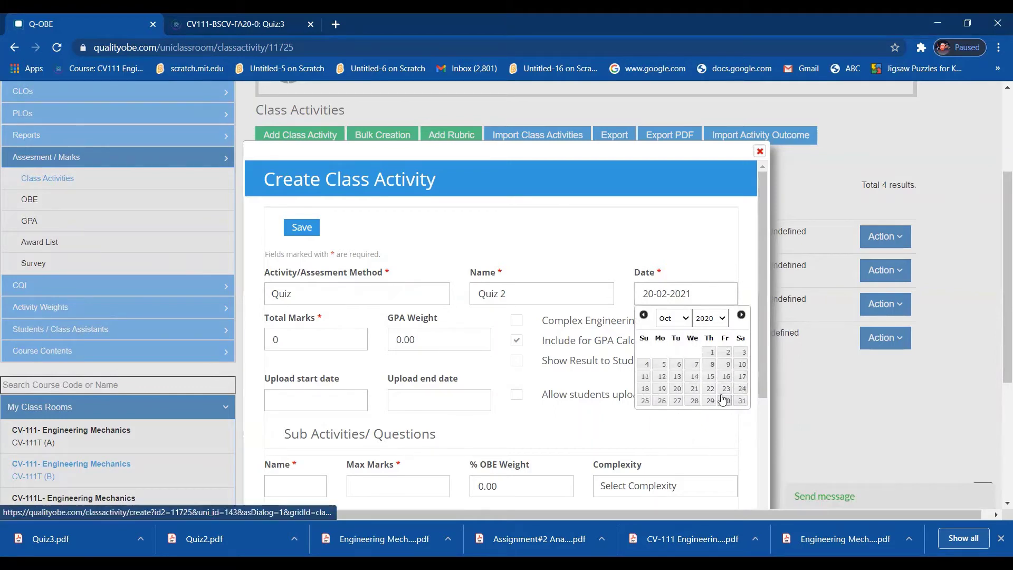
pyautogui.click(695, 400)
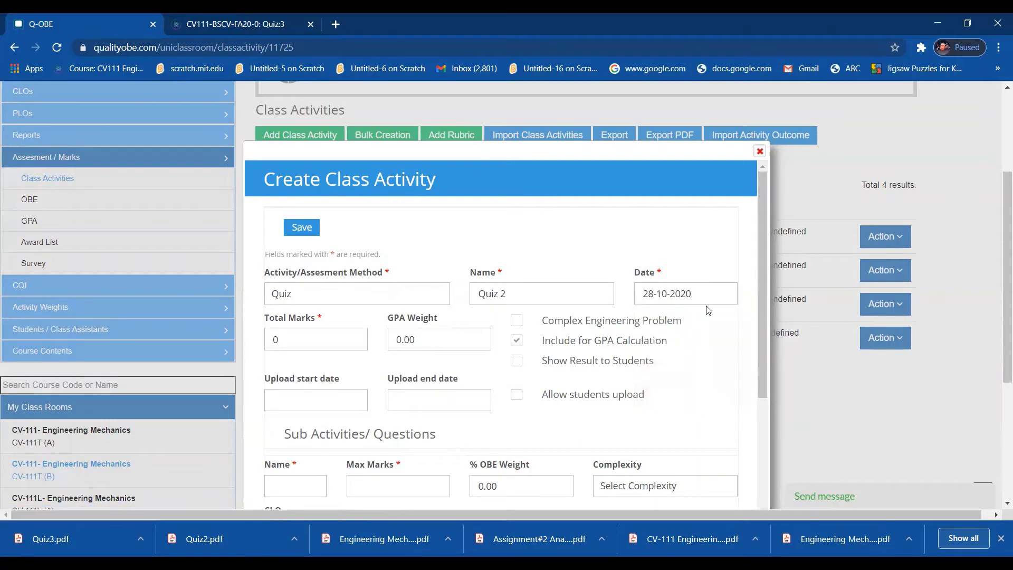
# - Set the GPA weight of the Quiz 2 activity to 3 and name its sub-activity Quiz 2
pyautogui.click(321, 339)
pyautogui.press('Tab')
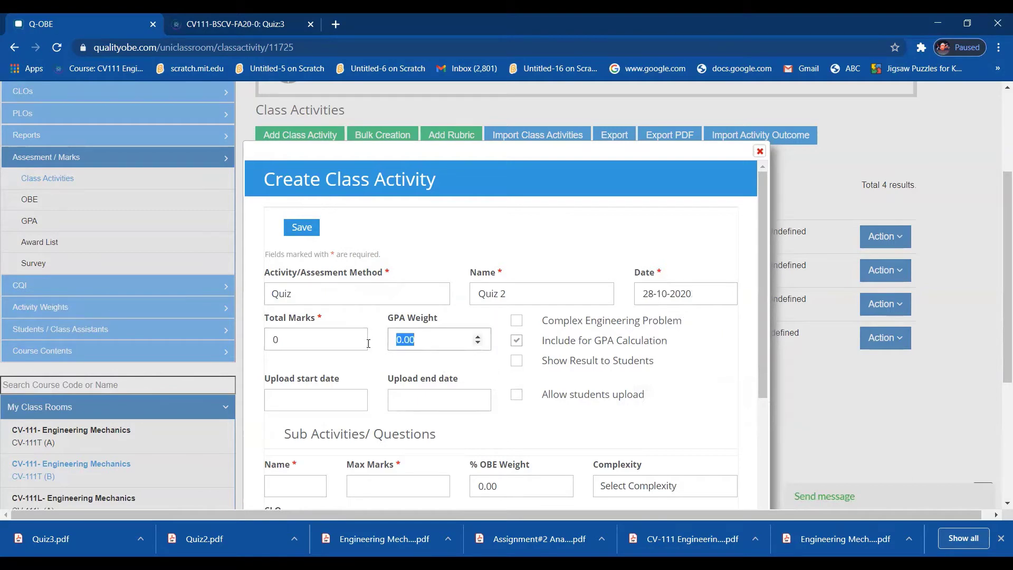
pyautogui.write('3')
pyautogui.scroll(-2, 449, 453)
pyautogui.click(316, 350)
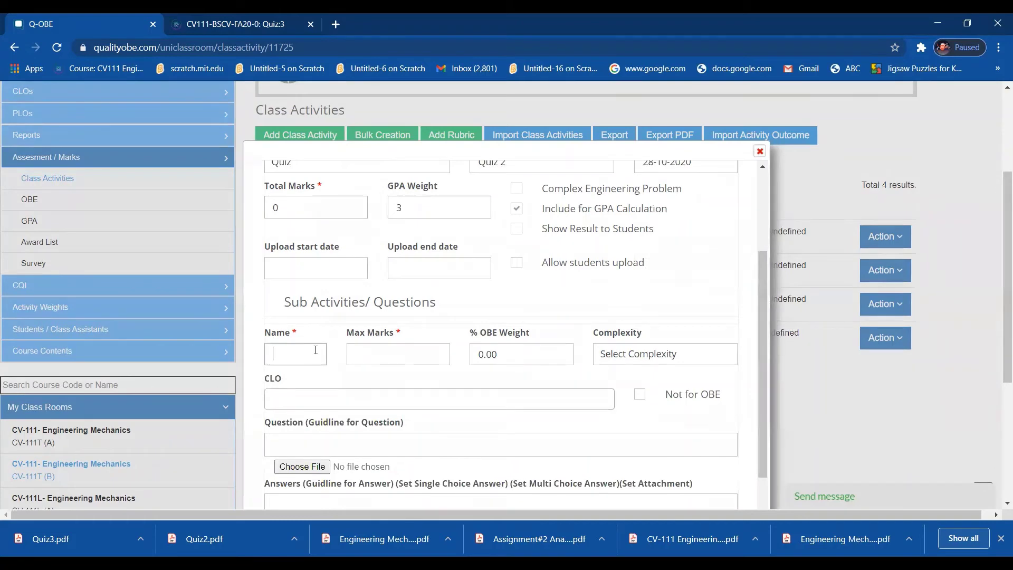
pyautogui.write('Quiz 2')
# - Give the Quiz 2 sub-activity maximum marks of 3 and an OBE weight of 3, and assign CLO-1 (TH) to it
pyautogui.click(365, 353)
pyautogui.write('3')
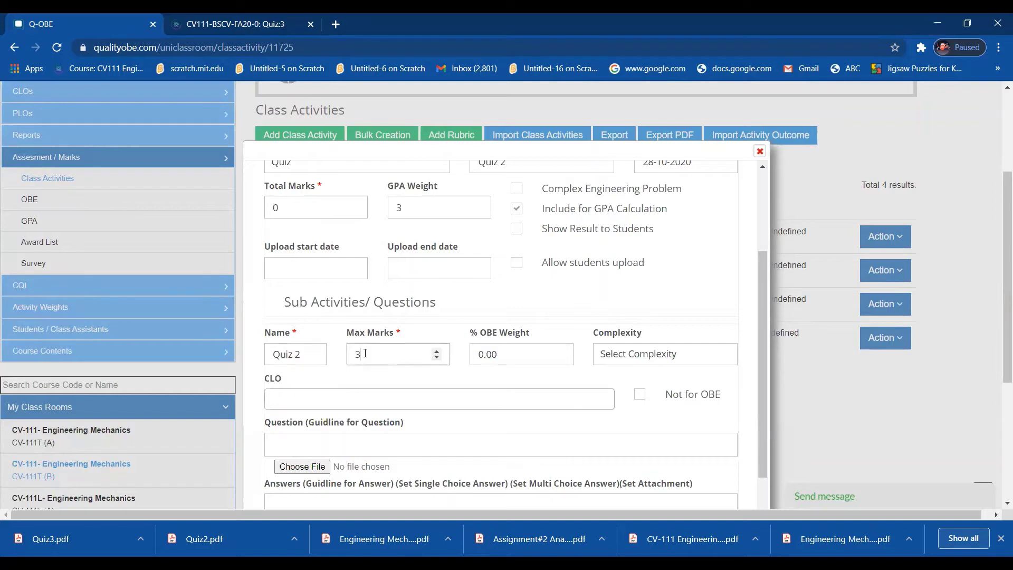
pyautogui.click(507, 354)
pyautogui.moveTo(506, 355); pyautogui.dragTo(472, 360)
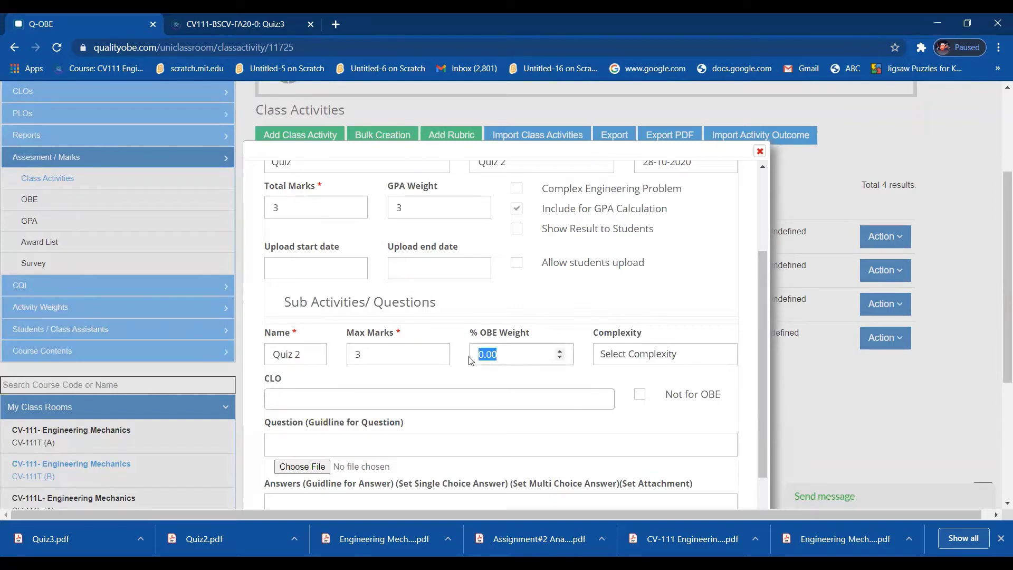
pyautogui.write('3')
pyautogui.click(298, 398)
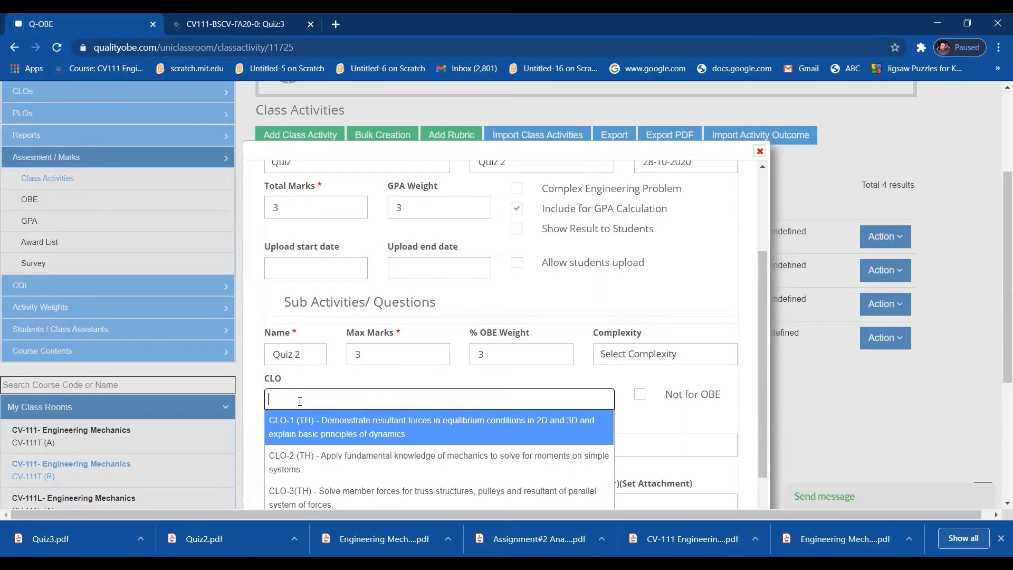
pyautogui.click(333, 436)
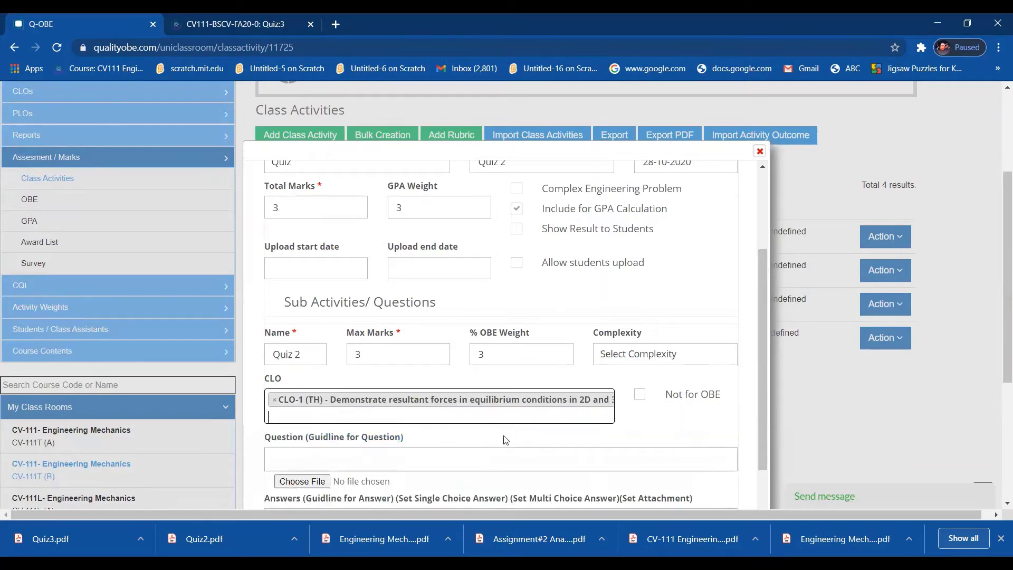
# - Attach Quiz2.pdf to the question and save the Quiz 2 class activity
pyautogui.scroll(-2, 328, 393)
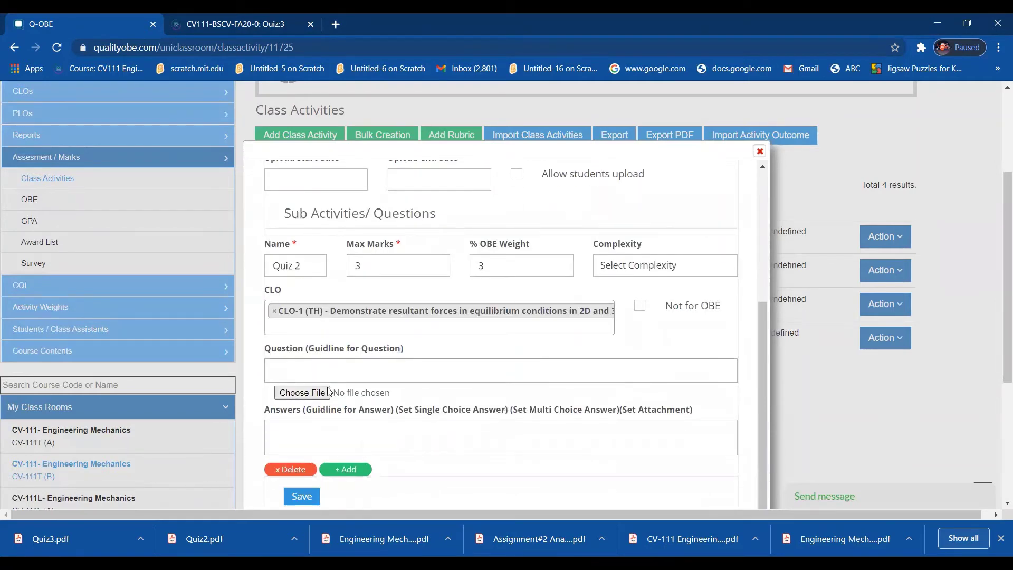
pyautogui.click(302, 392)
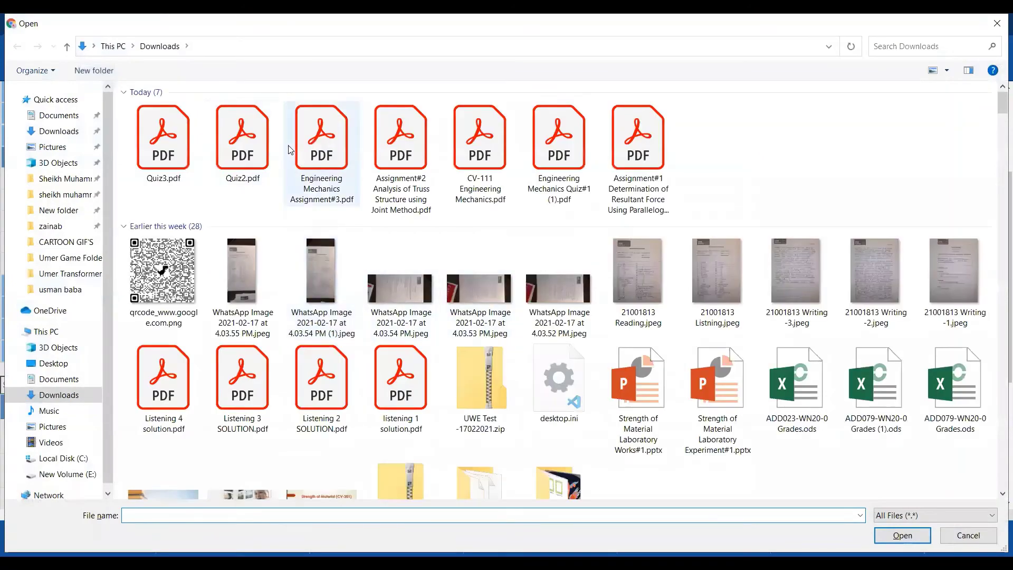
pyautogui.click(242, 153)
pyautogui.doubleClick(247, 163)
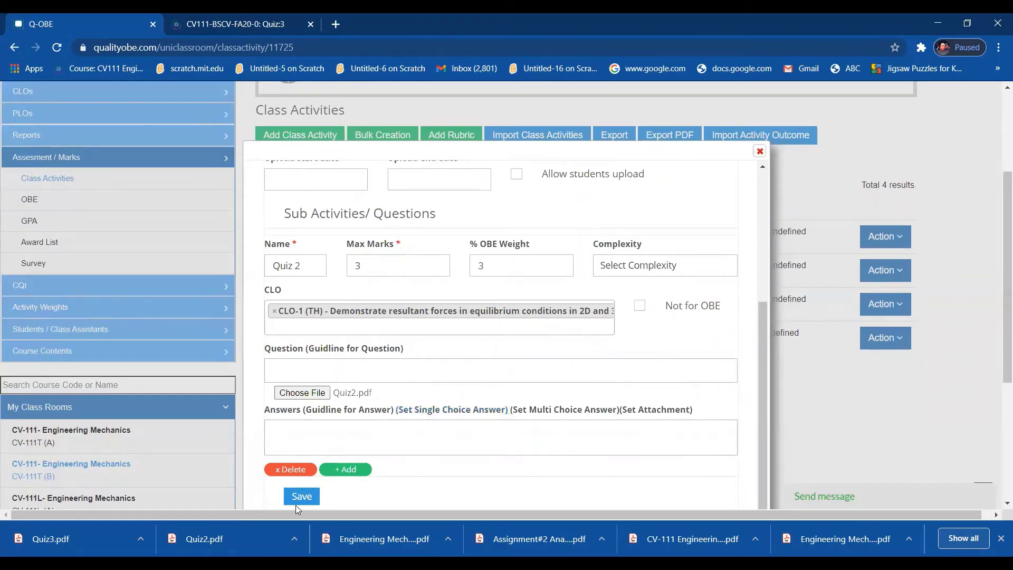
pyautogui.scroll(5, 515, 398)
pyautogui.scroll(-5, 507, 414)
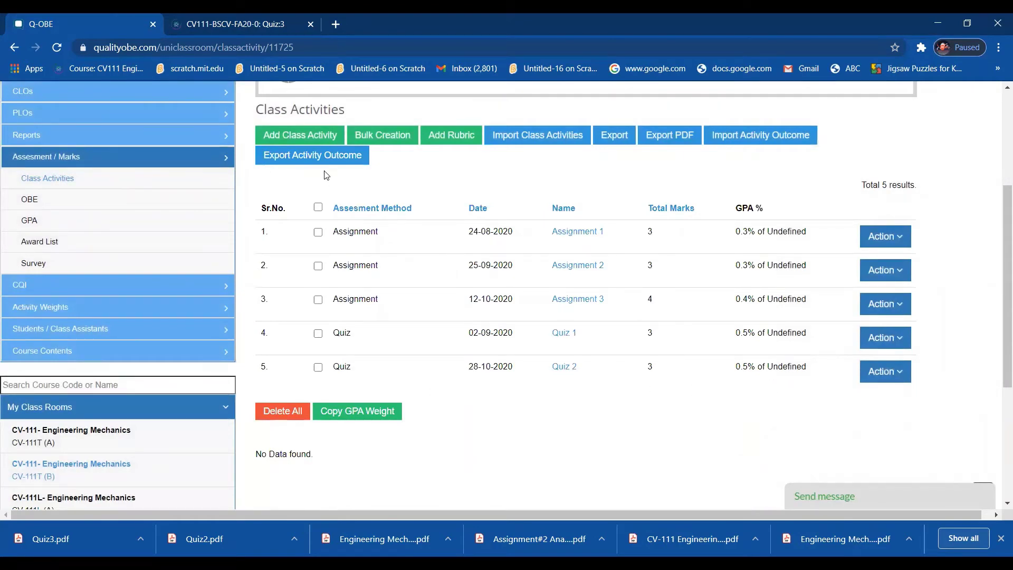
# - Add another class activity with the assessment method Quiz and the name Quiz 3
pyautogui.click(295, 138)
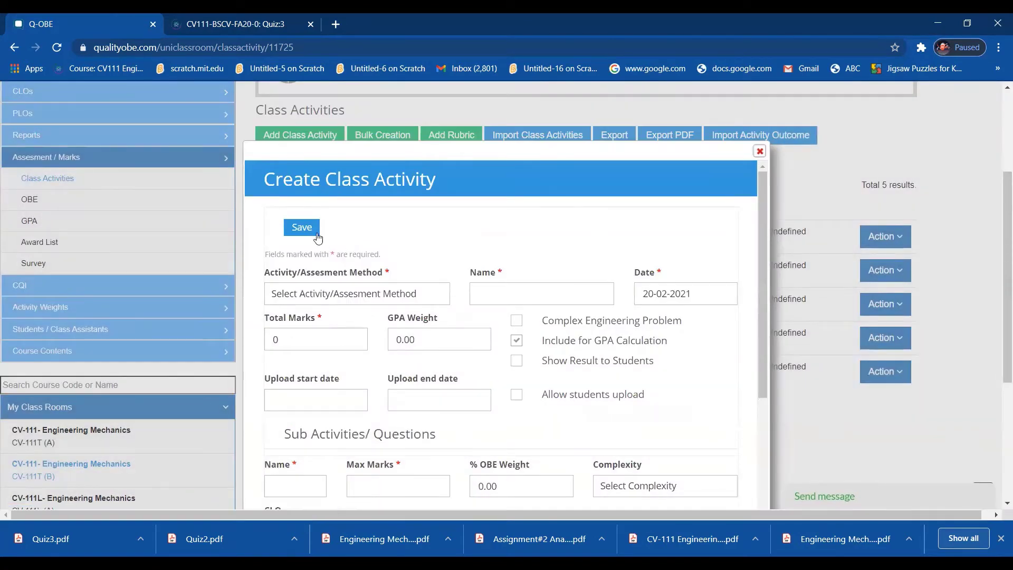
pyautogui.click(437, 295)
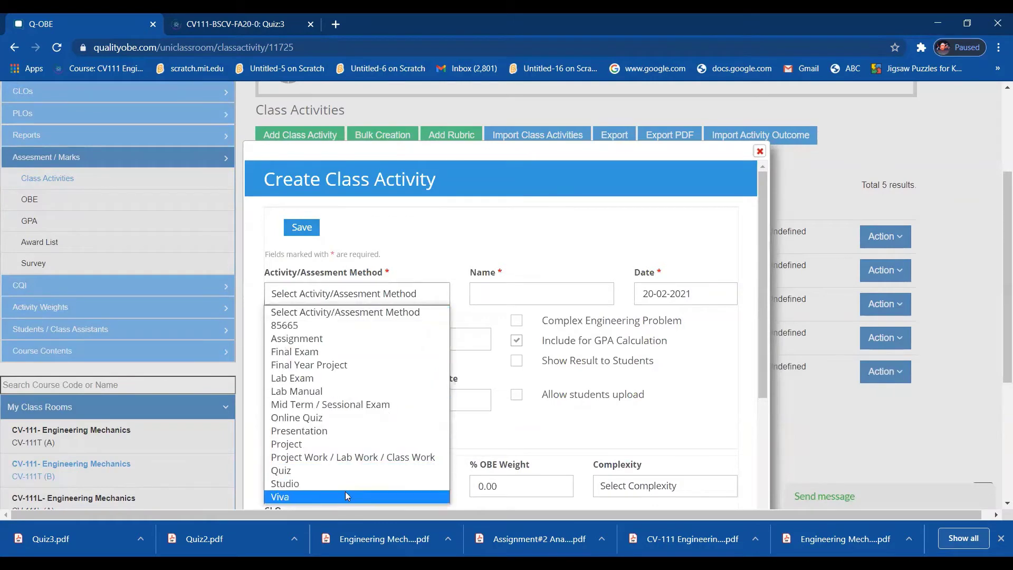
pyautogui.click(317, 470)
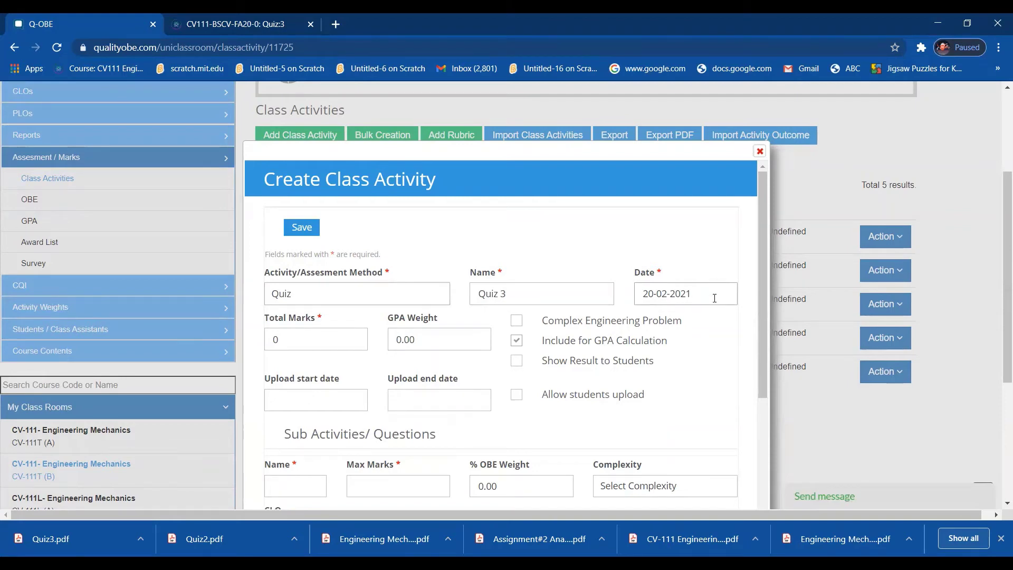
# - Set the date of the Quiz 3 class activity to 25-10-2020
pyautogui.click(714, 298)
pyautogui.click(719, 318)
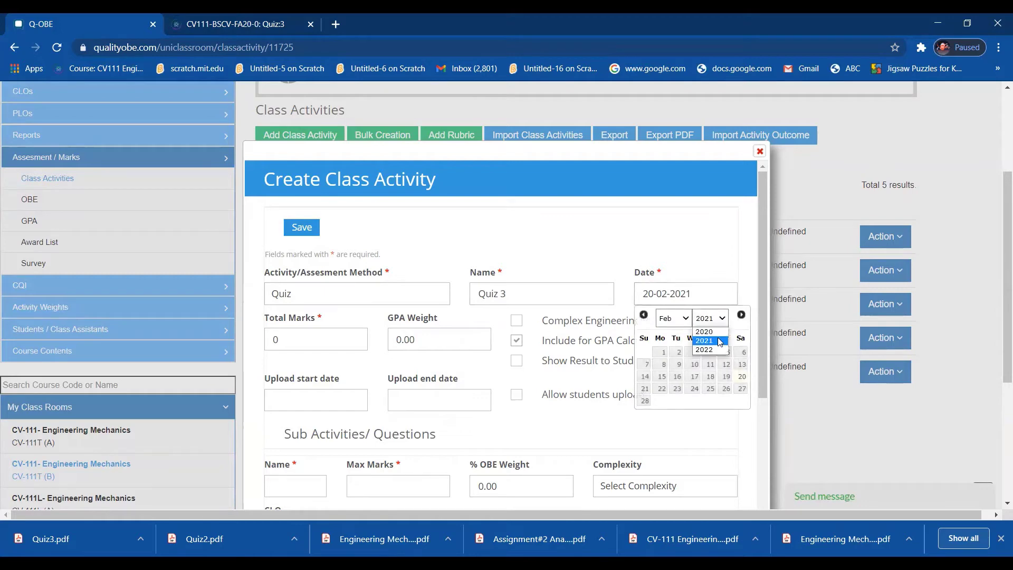
pyautogui.click(708, 334)
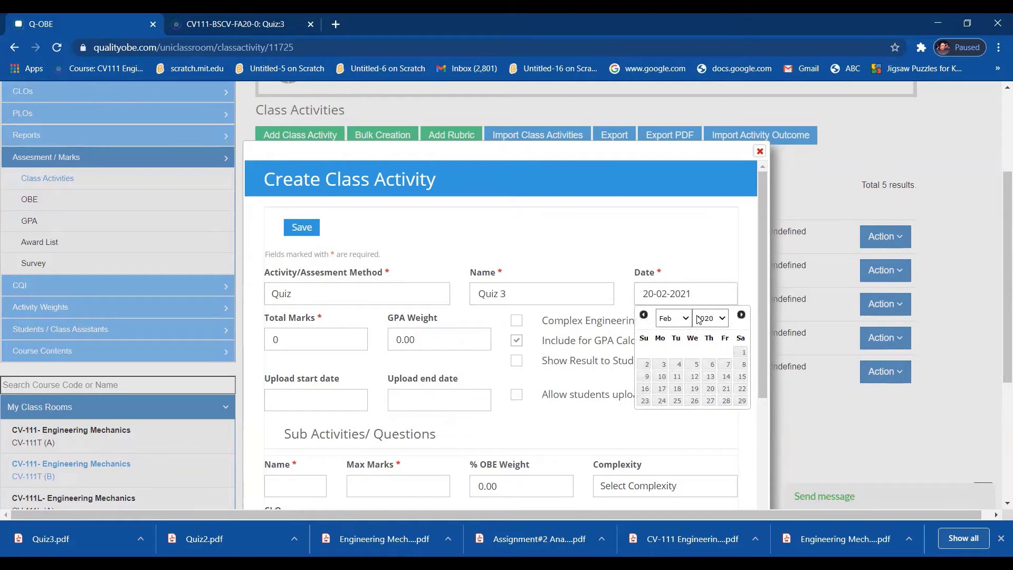
pyautogui.click(689, 319)
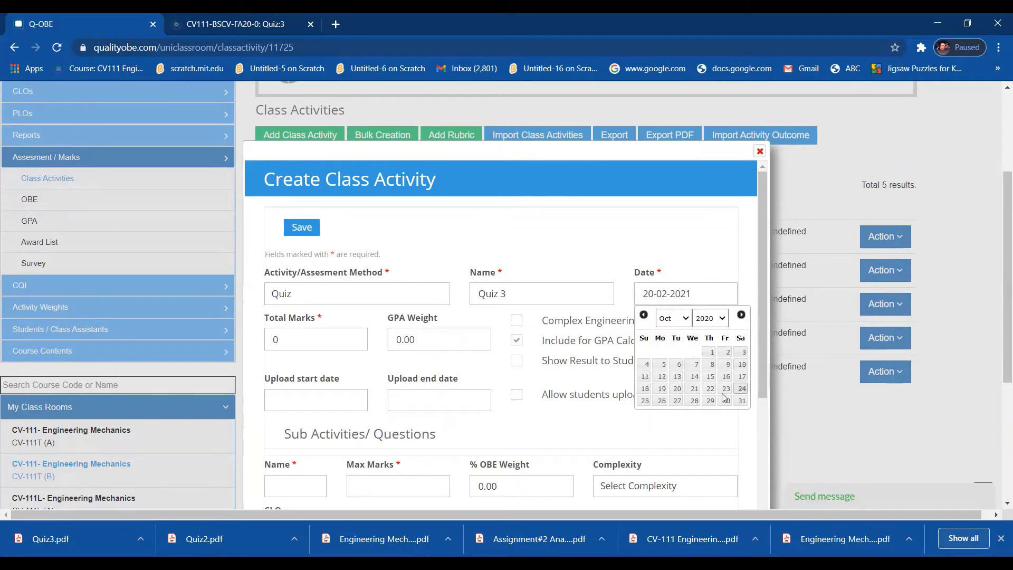
pyautogui.click(645, 401)
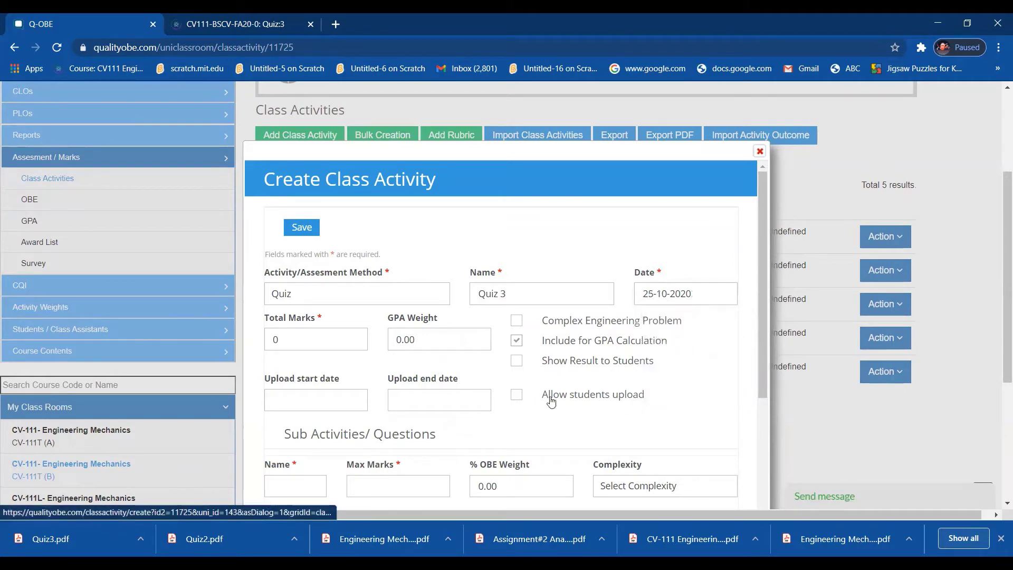
# - Set the GPA weight of the Quiz 3 activity to 4 and name its sub-activity Quiz 3
pyautogui.moveTo(426, 342); pyautogui.dragTo(393, 340)
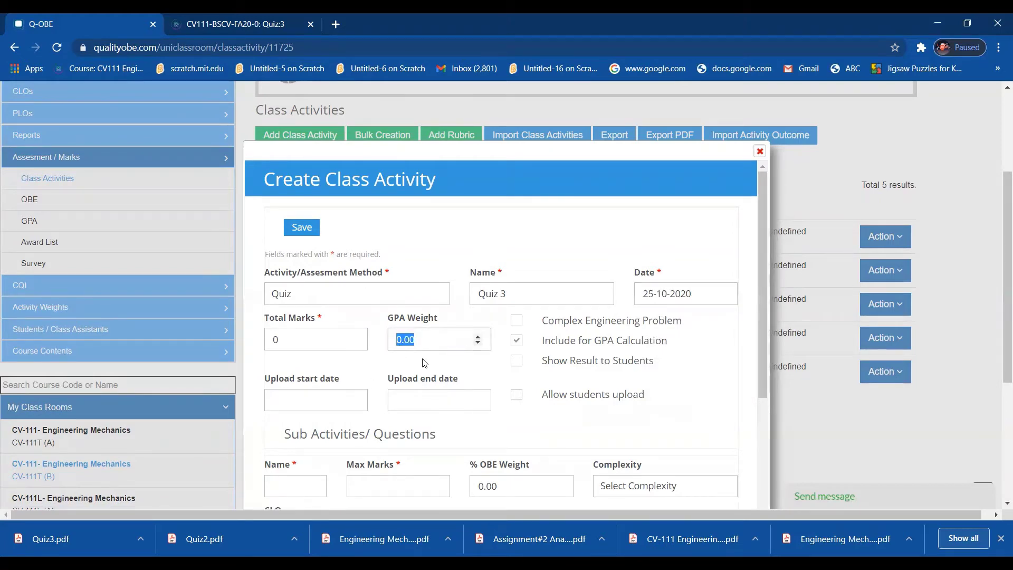
pyautogui.write('4')
pyautogui.scroll(-4, 443, 391)
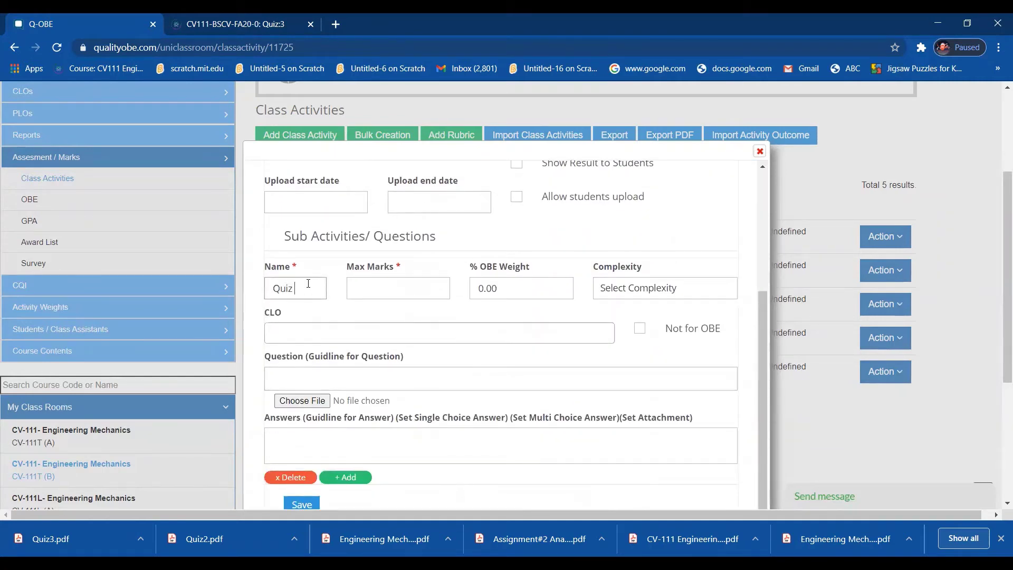
# - Set the maximum marks of the Quiz 3 sub-activity to 4, leaving its complexity unselected
pyautogui.click(405, 288)
pyautogui.write('0.02')
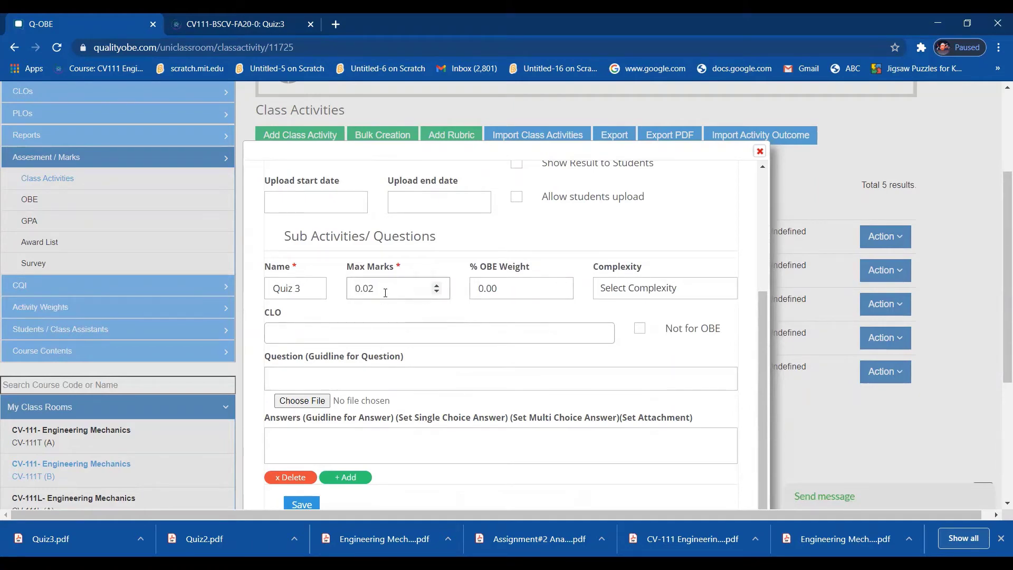
pyautogui.moveTo(383, 285); pyautogui.dragTo(353, 294)
pyautogui.write('4')
pyautogui.click(619, 291)
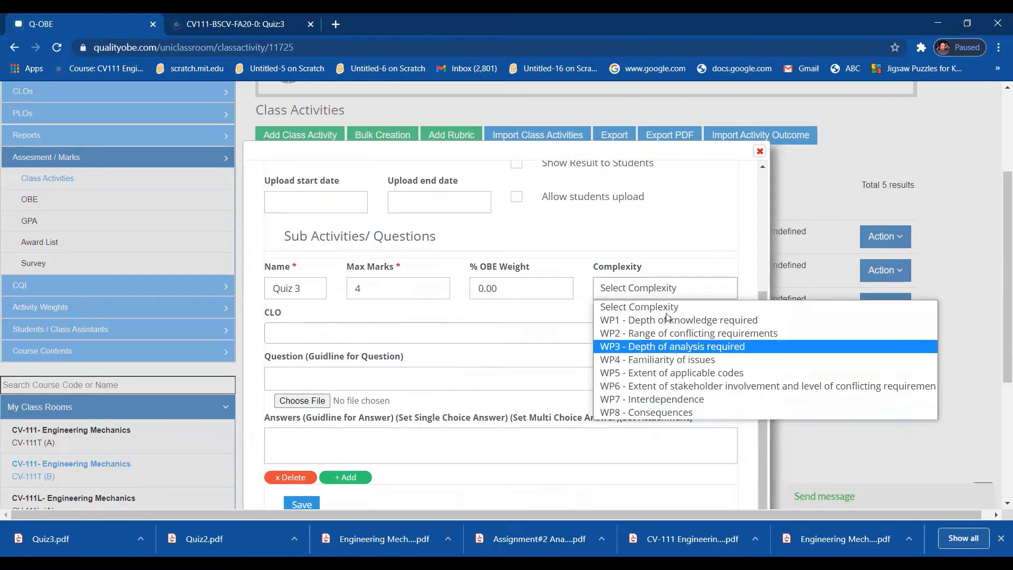
pyautogui.click(613, 327)
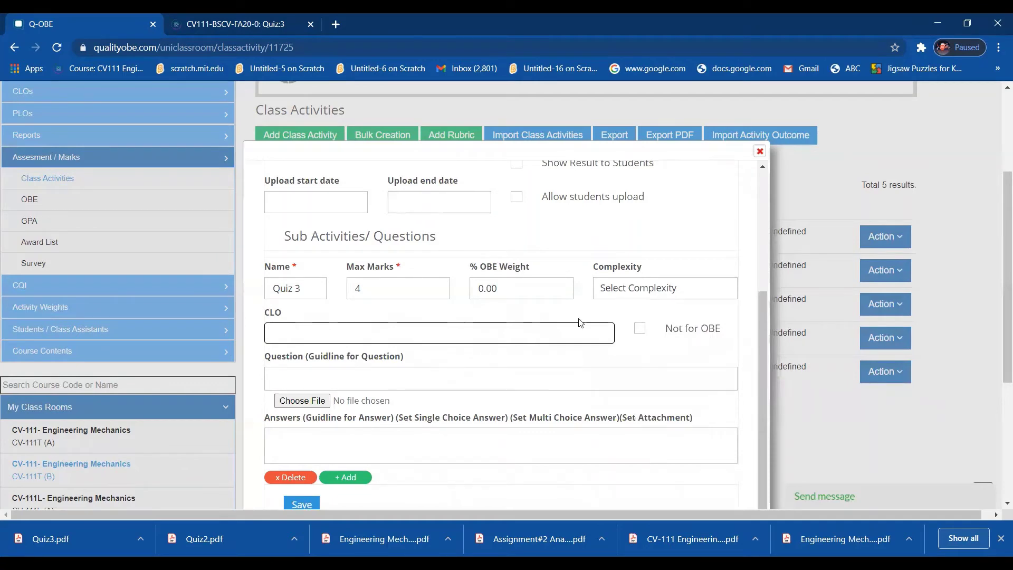
# - Give the Quiz 3 sub-activity an OBE weight of 4 and assign CLO-2 (TH) to it
pyautogui.click(522, 288)
pyautogui.hotkey('ctrl', 'a')
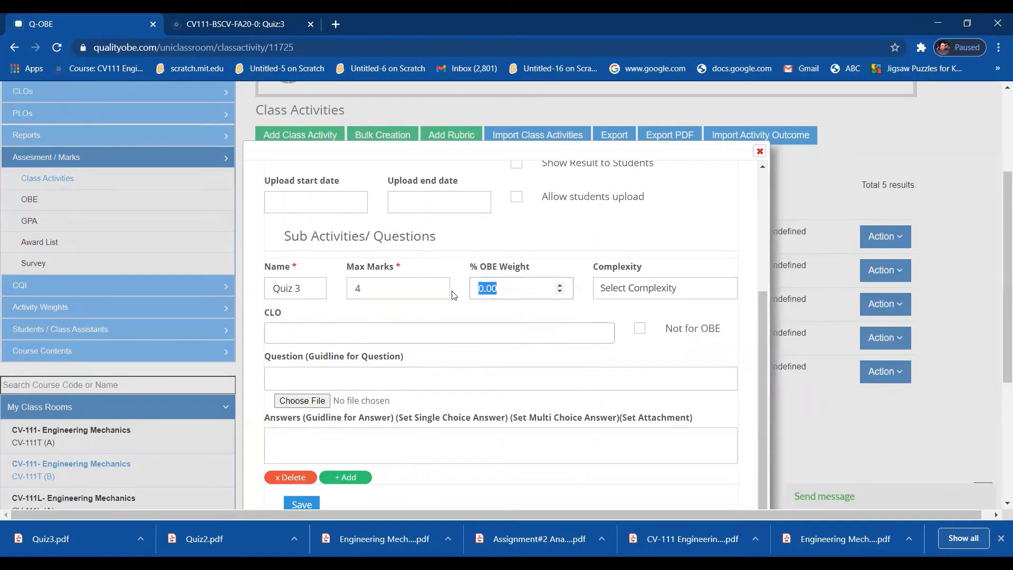
pyautogui.write('4')
pyautogui.click(433, 334)
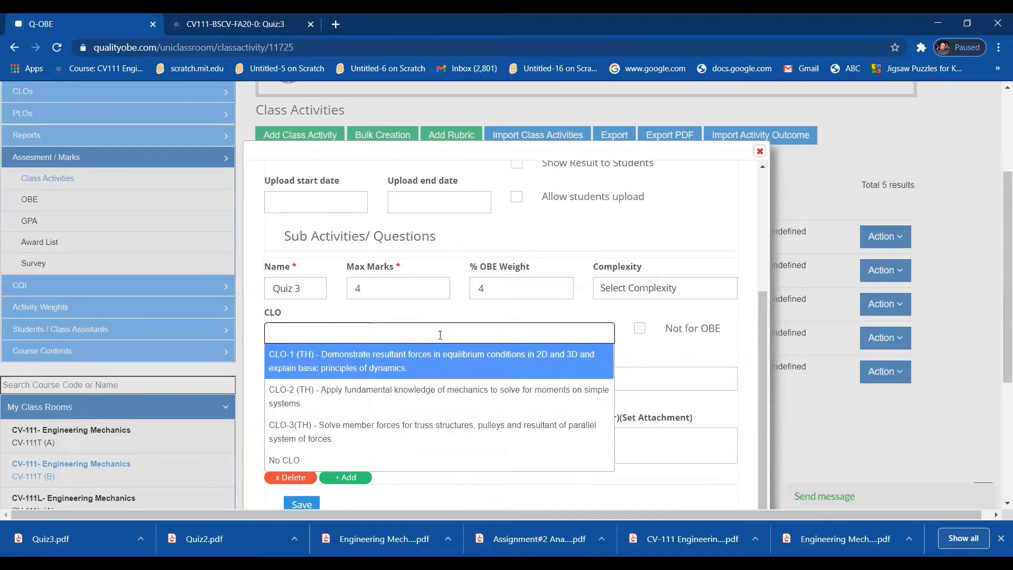
pyautogui.click(401, 394)
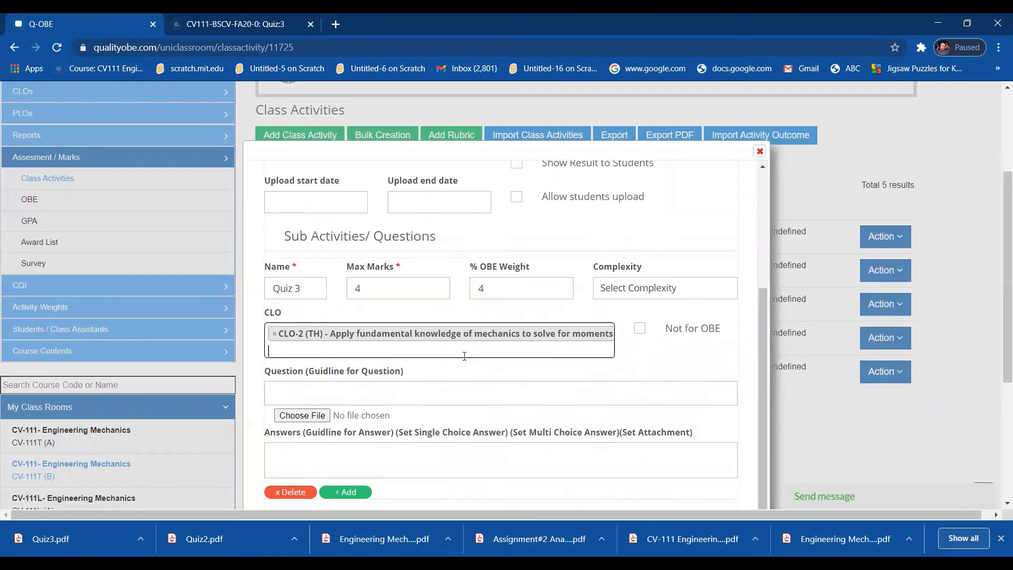
# - Attach Quiz3.pdf to the question and save the Quiz 3 class activity
pyautogui.click(301, 416)
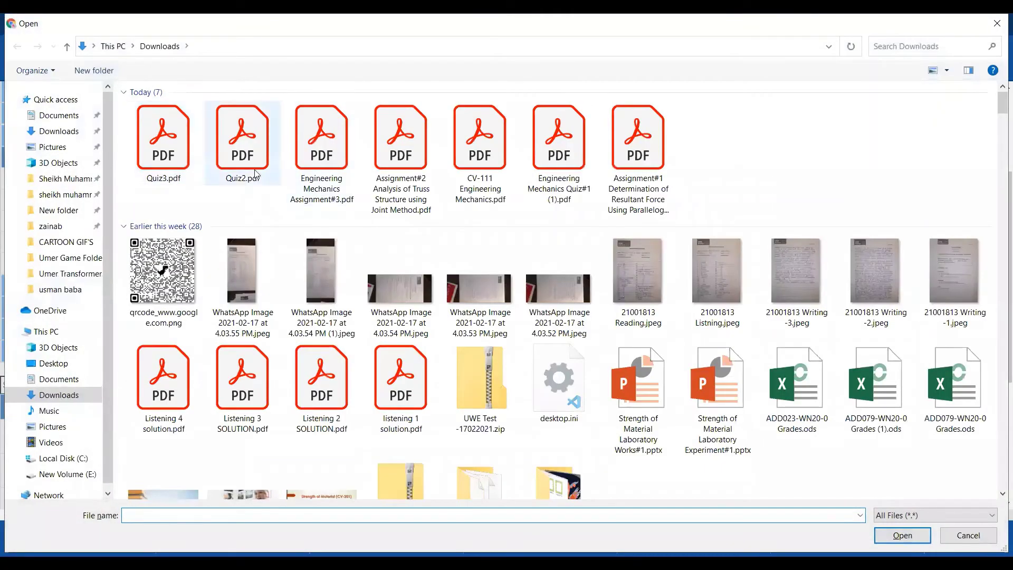
pyautogui.click(170, 176)
pyautogui.doubleClick(170, 176)
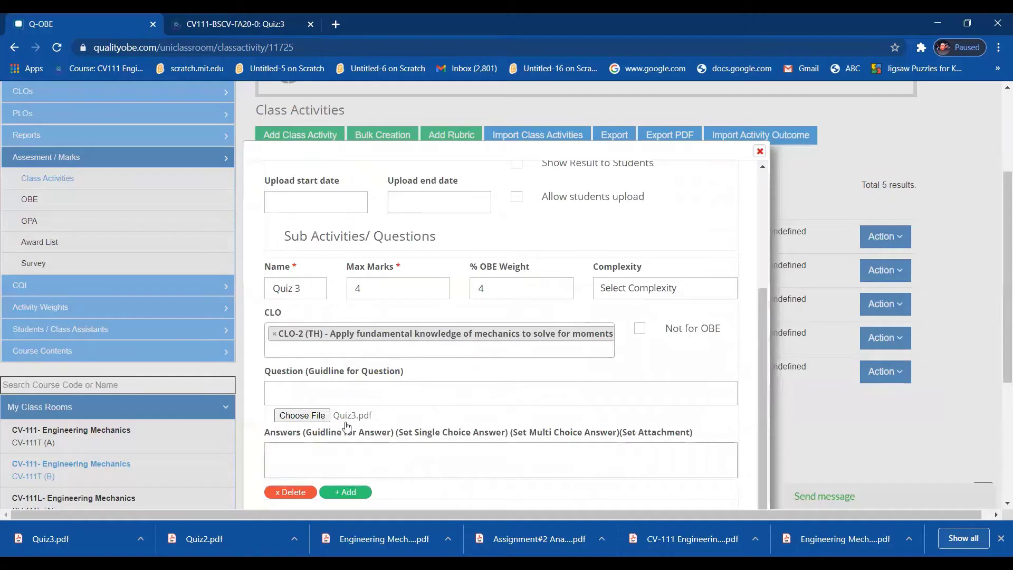
pyautogui.scroll(4, 567, 450)
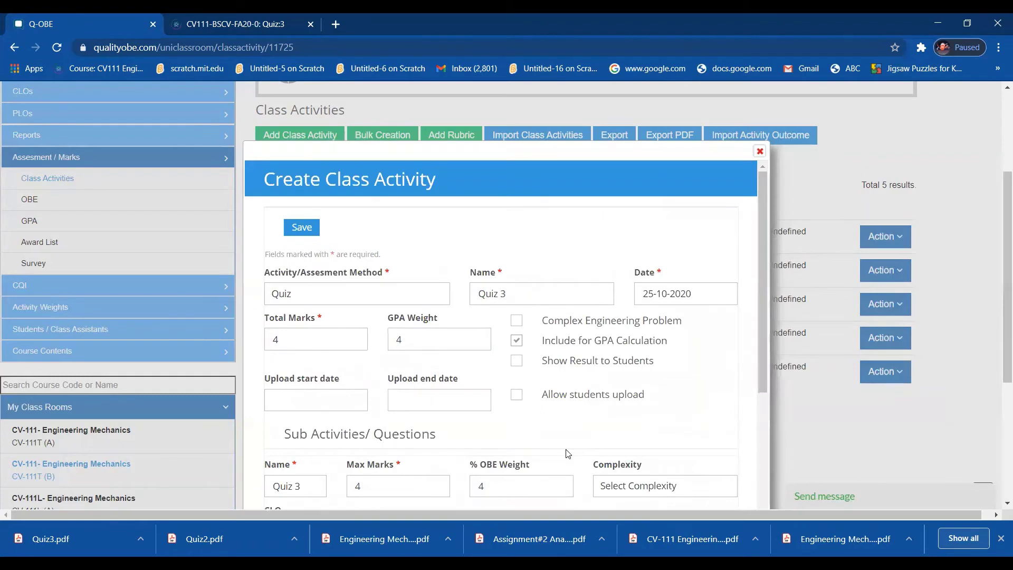
pyautogui.scroll(-4, 567, 454)
pyautogui.click(301, 495)
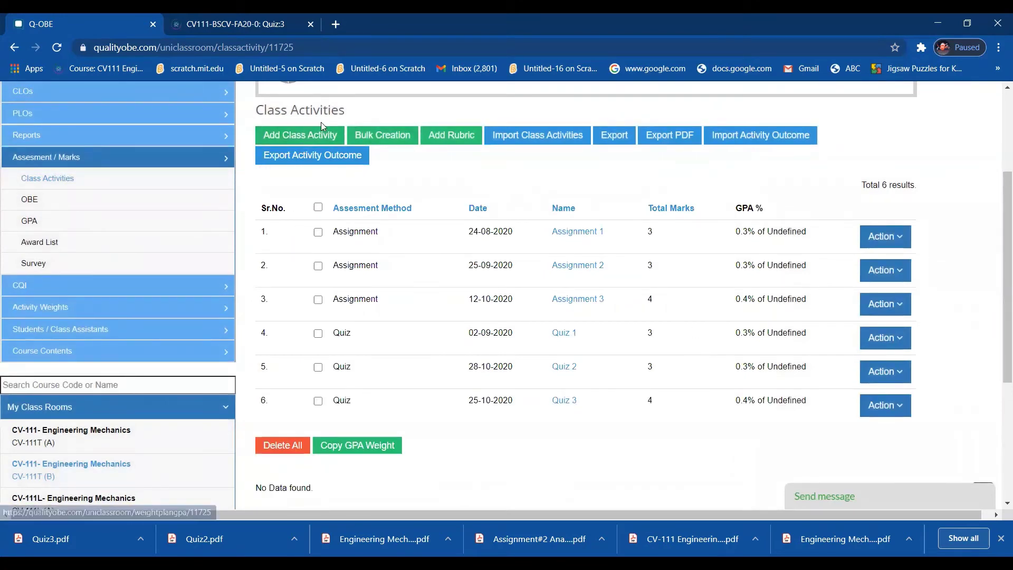
# - Start a new class activity with the Mid Term / Sessional Exam method, keeping the name Mid Term / Sessional Exam 1
pyautogui.click(318, 143)
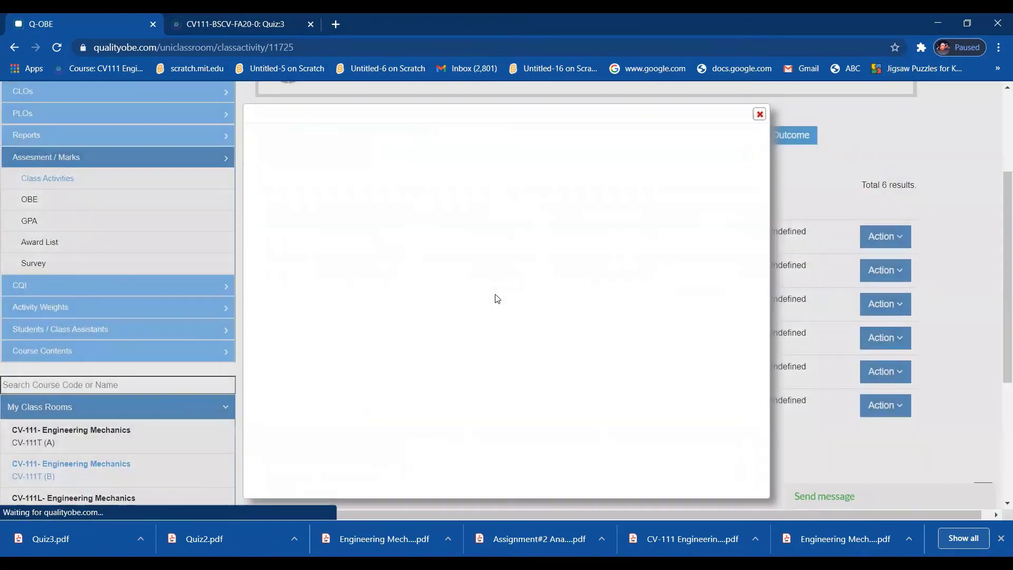
pyautogui.click(356, 257)
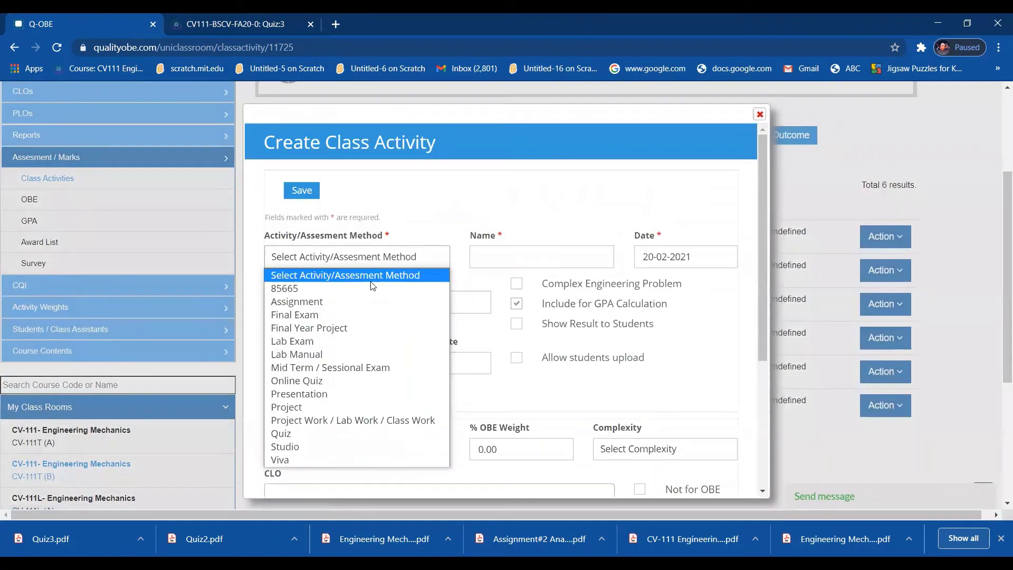
pyautogui.click(340, 365)
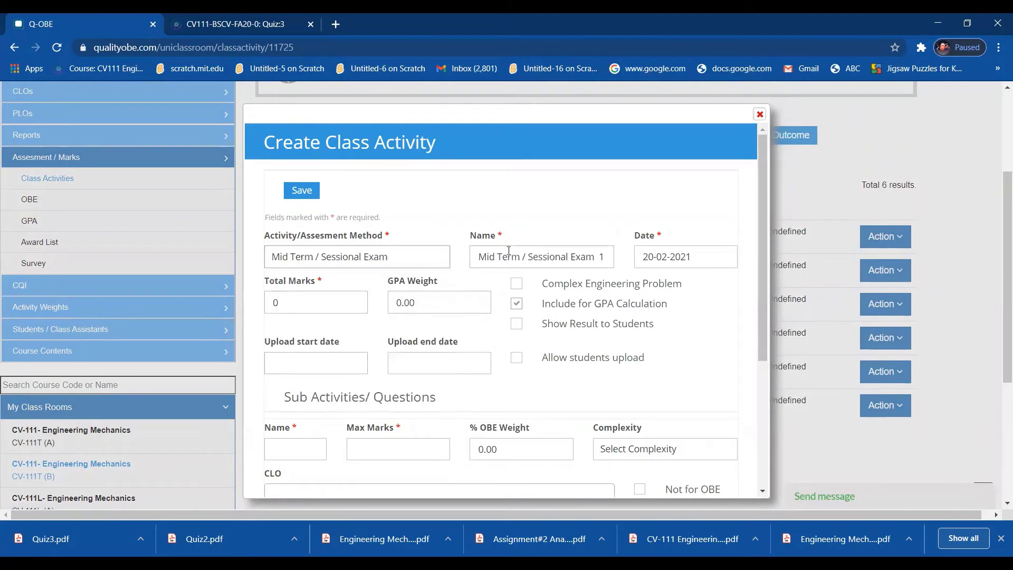
pyautogui.doubleClick(600, 257)
# - Set the date of the midterm exam activity to 15-09-2020
pyautogui.click(702, 260)
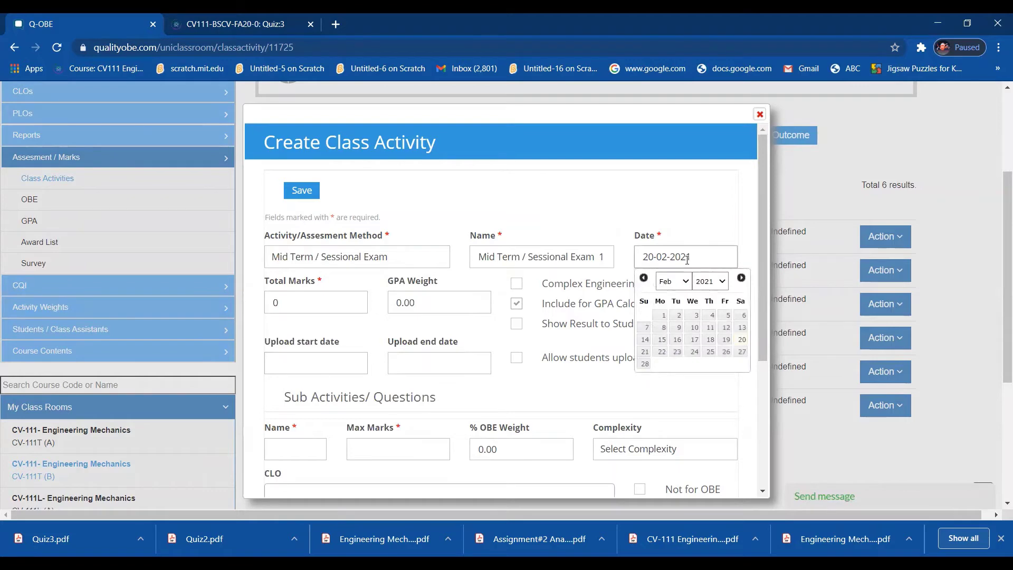
pyautogui.click(722, 284)
pyautogui.click(707, 294)
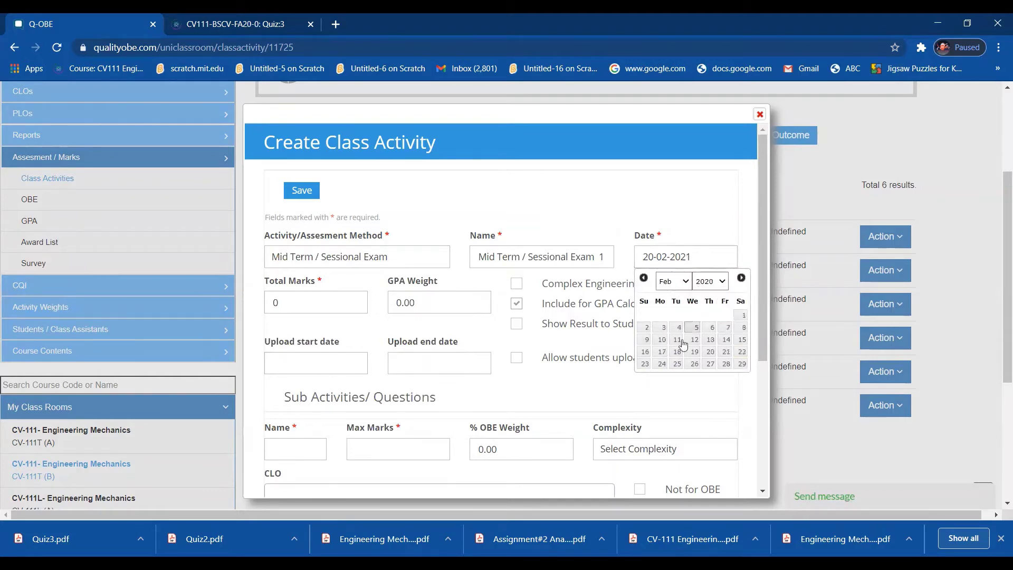
pyautogui.click(675, 282)
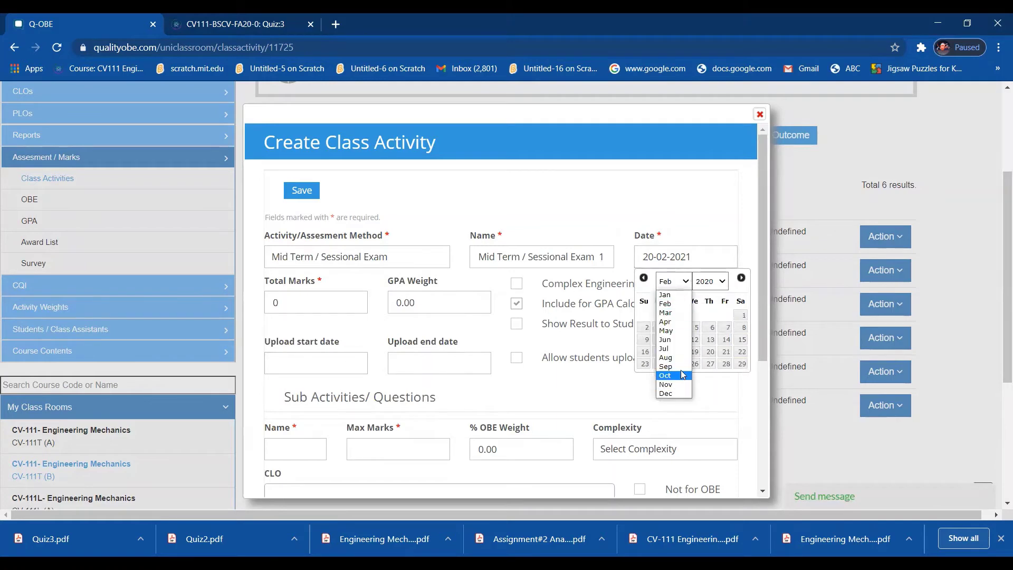
pyautogui.click(681, 366)
pyautogui.click(680, 340)
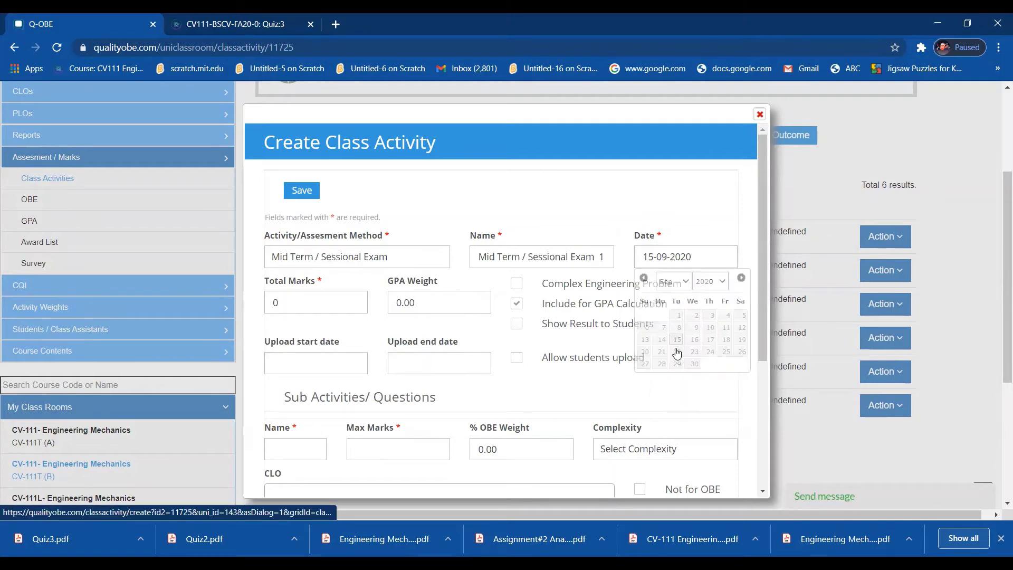
# - Set the GPA weight of the midterm exam activity to 30
pyautogui.click(300, 302)
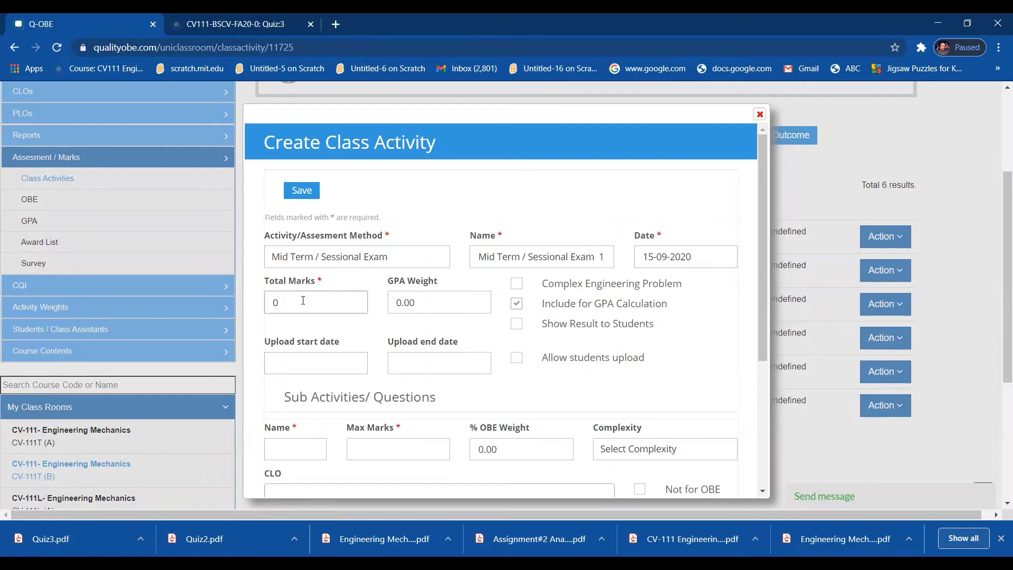
pyautogui.doubleClick(266, 307)
pyautogui.click(401, 306)
pyautogui.doubleClick(396, 306)
pyautogui.write('30')
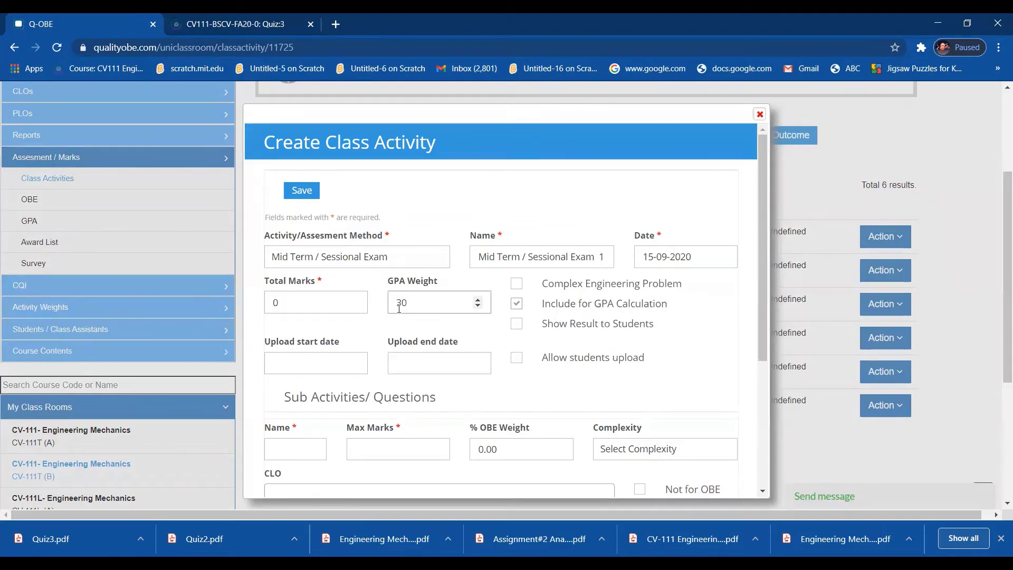
pyautogui.scroll(-4, 399, 308)
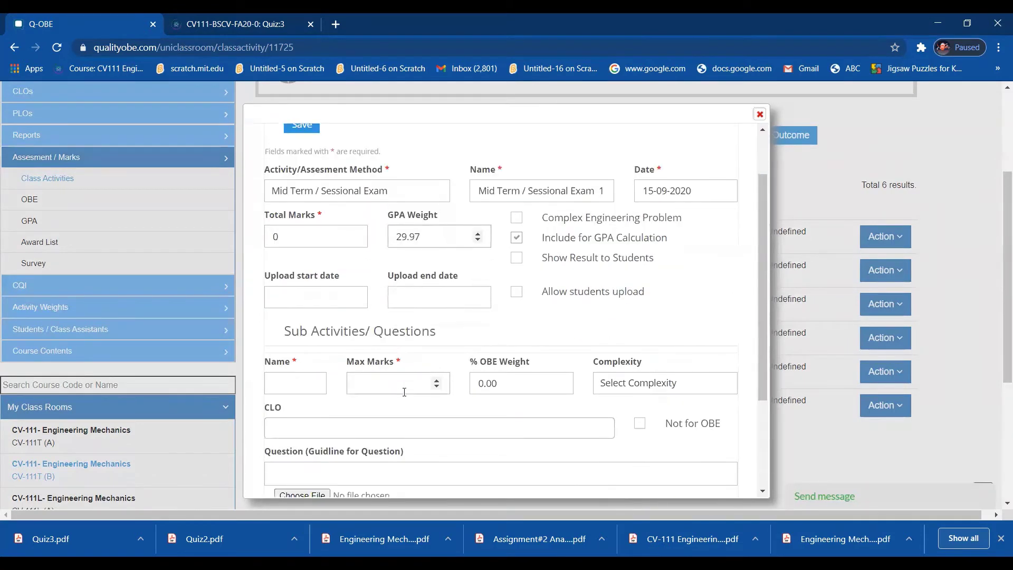
pyautogui.click(477, 233)
pyautogui.click(477, 233)
# - Name the first midterm sub-activity Question 1 and set its maximum marks to 10
pyautogui.click(316, 383)
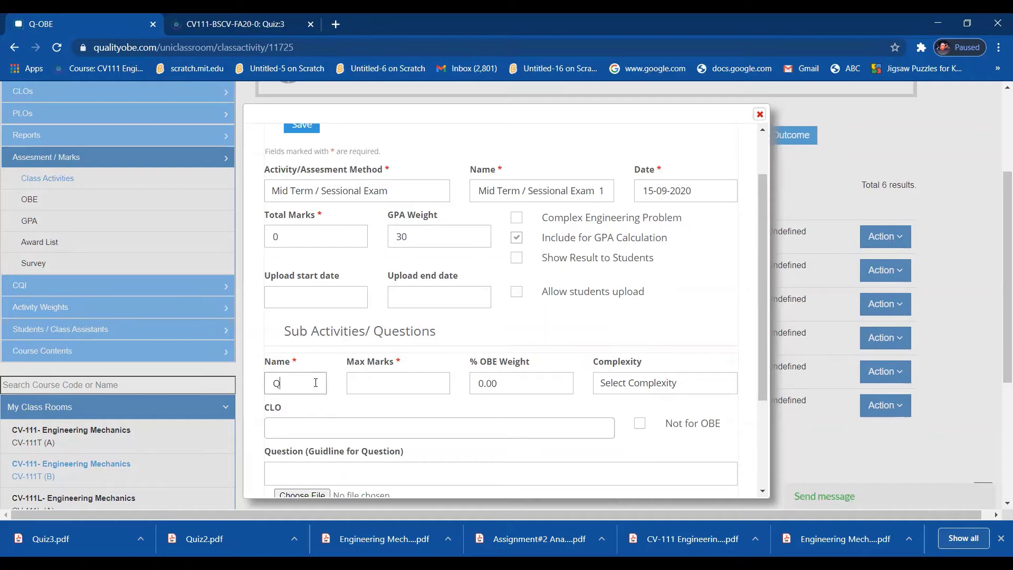
pyautogui.write('QUESTION')
pyautogui.moveTo(322, 383); pyautogui.dragTo(235, 388)
pyautogui.write('Question 1')
pyautogui.click(378, 391)
# - Give Question 1 an OBE weight of 10 and assign CLO-1 (TH) to it
pyautogui.click(518, 386)
pyautogui.press('BackSpace')
pyautogui.press('BackSpace')
pyautogui.press('BackSpace')
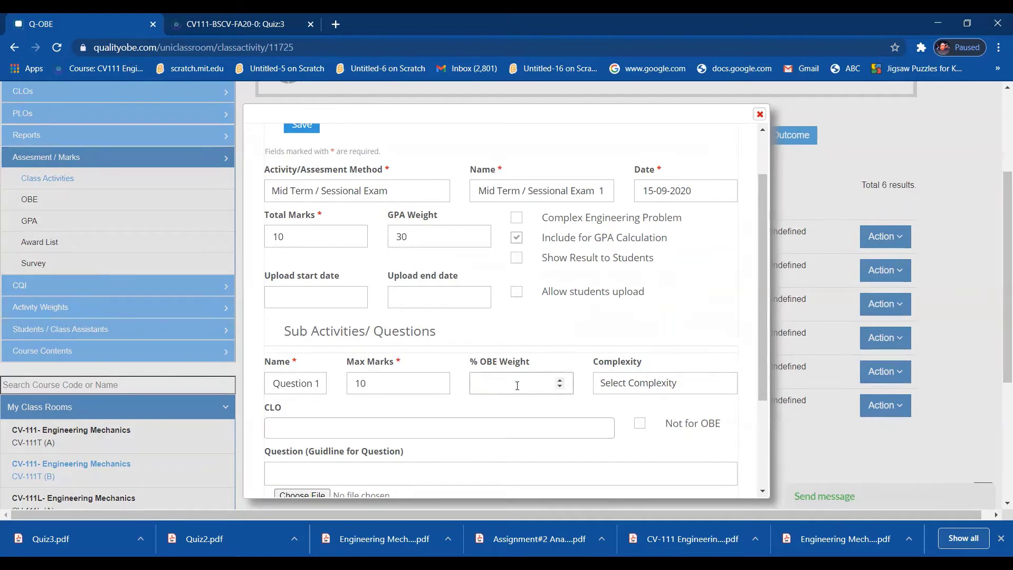
pyautogui.click(467, 426)
pyautogui.click(332, 465)
pyautogui.scroll(-3, 423, 451)
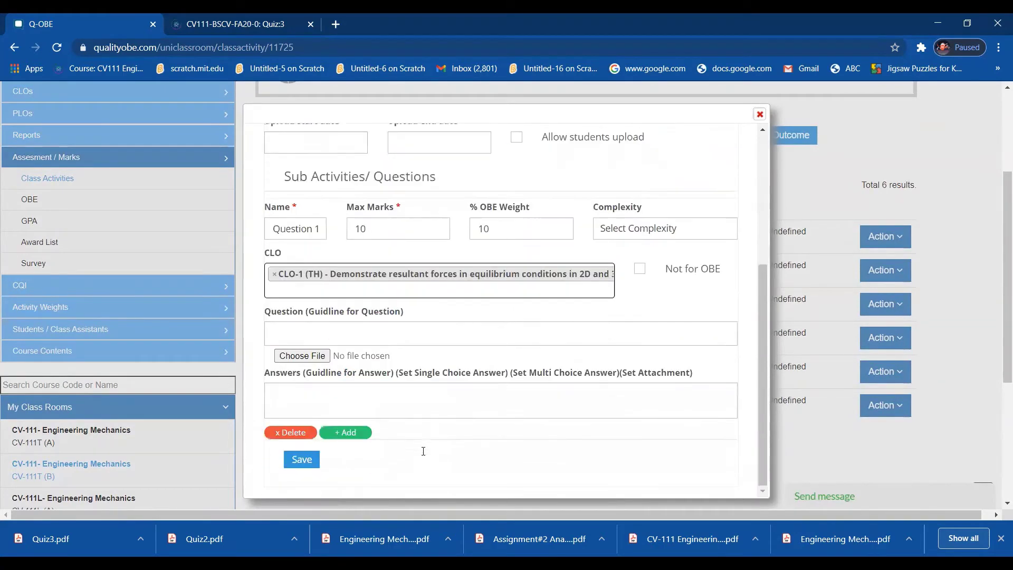
pyautogui.click(310, 357)
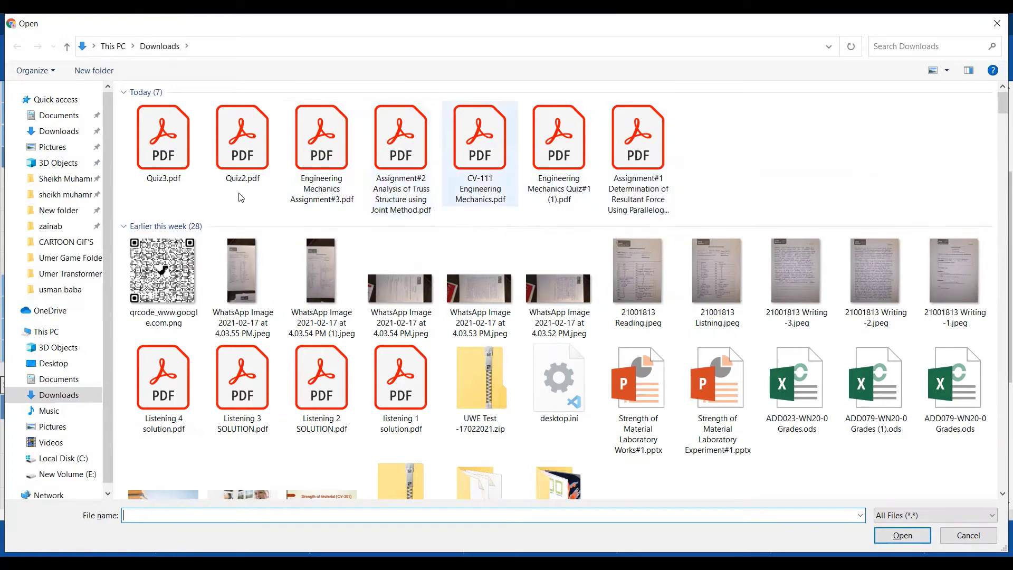
pyautogui.click(997, 26)
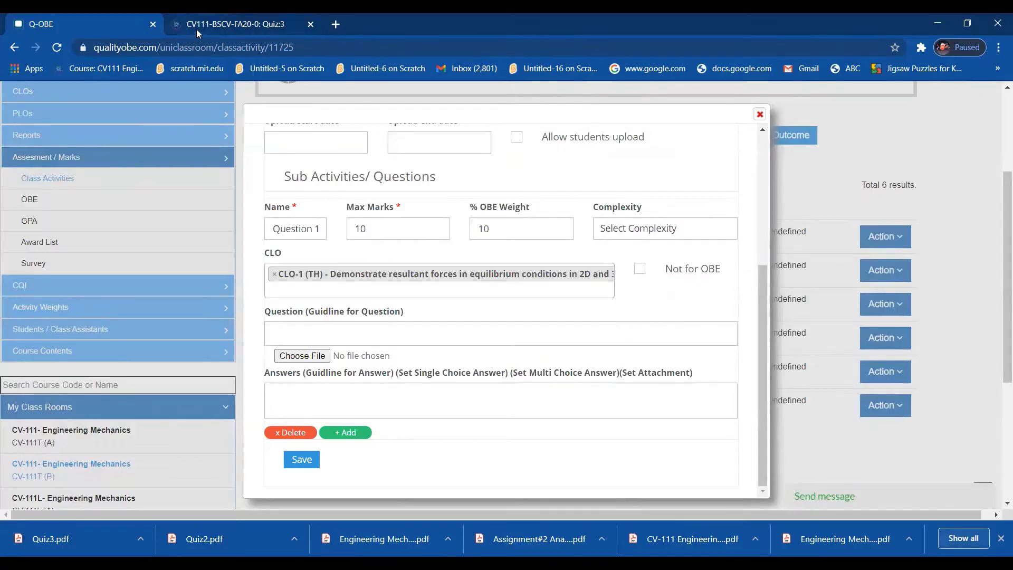
# - Switch to SSUET VLE, return to the CV111 course page and open the Midterm Paper in the 14 September - 20 September section
pyautogui.click(198, 31)
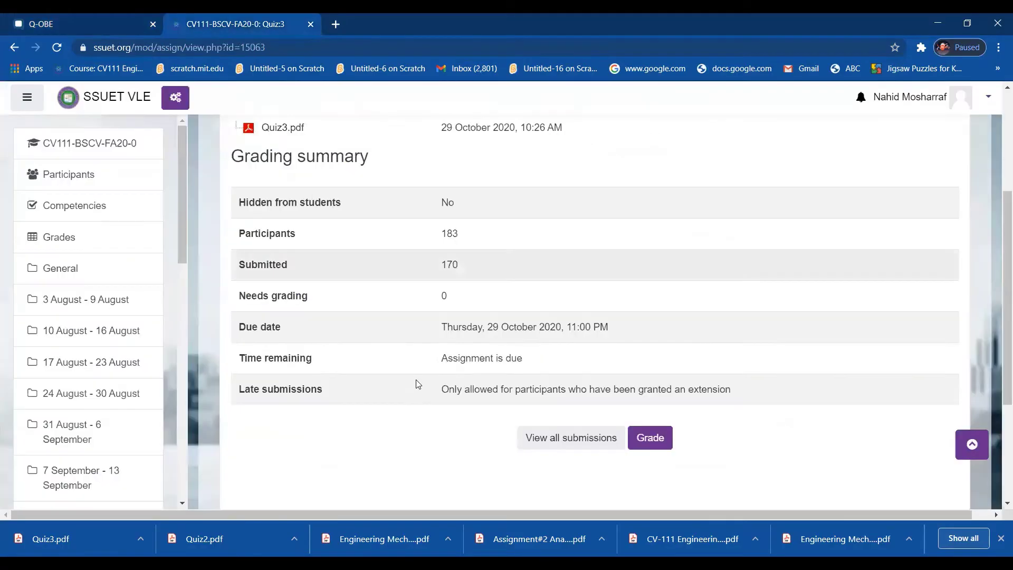
pyautogui.click(12, 48)
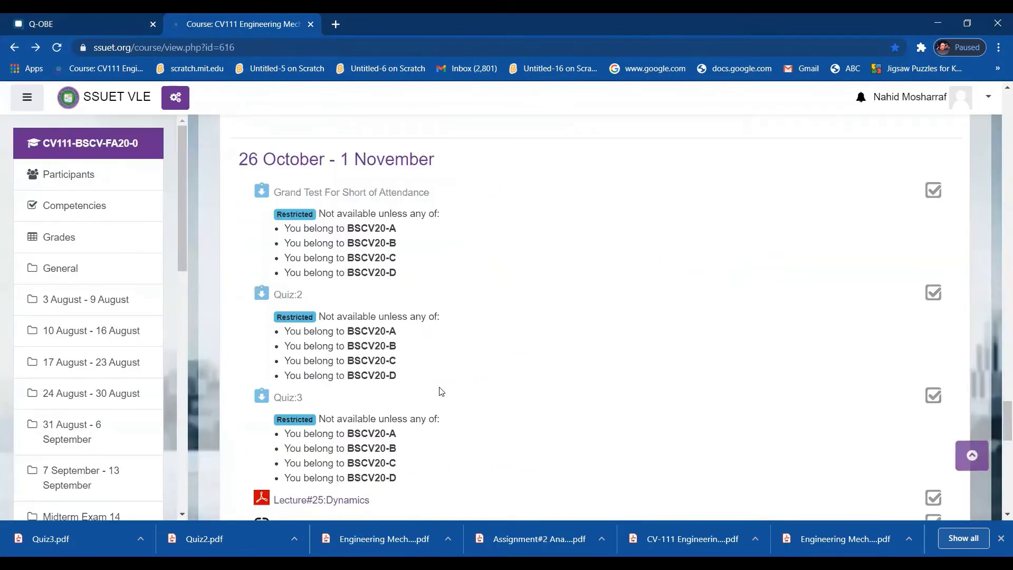
pyautogui.scroll(-3, 442, 391)
pyautogui.scroll(8, 442, 391)
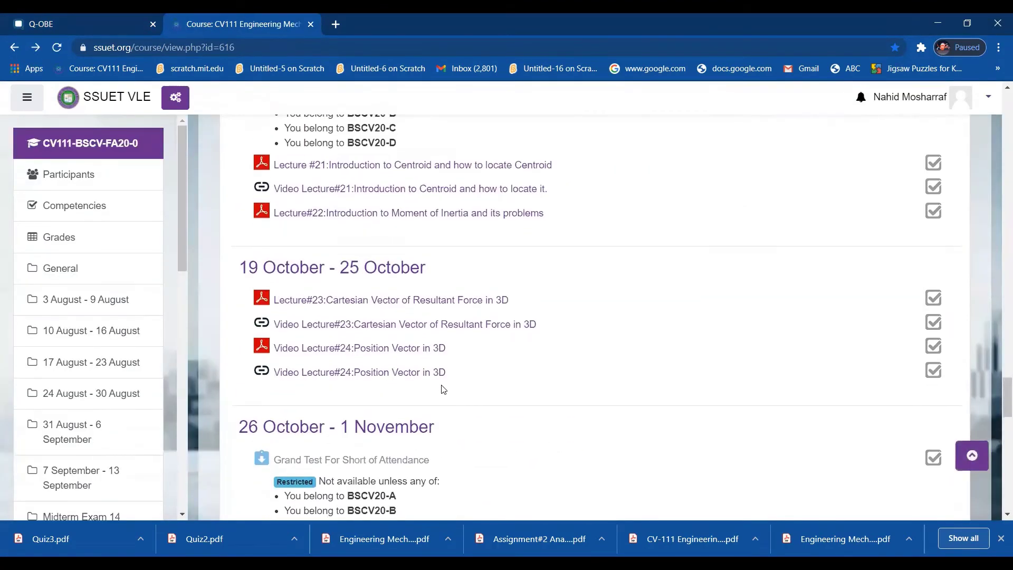
pyautogui.scroll(10, 444, 389)
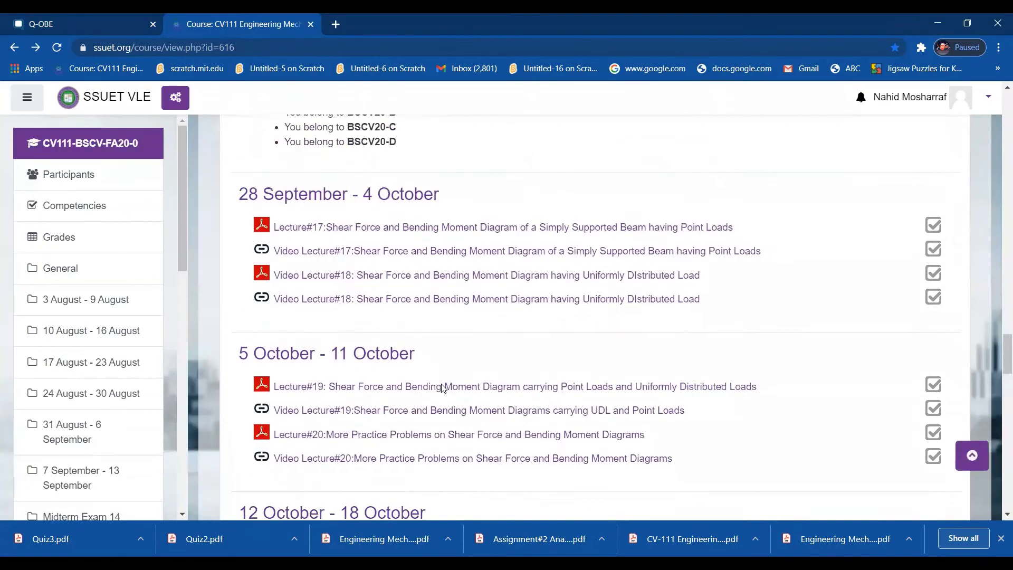
pyautogui.scroll(10, 443, 388)
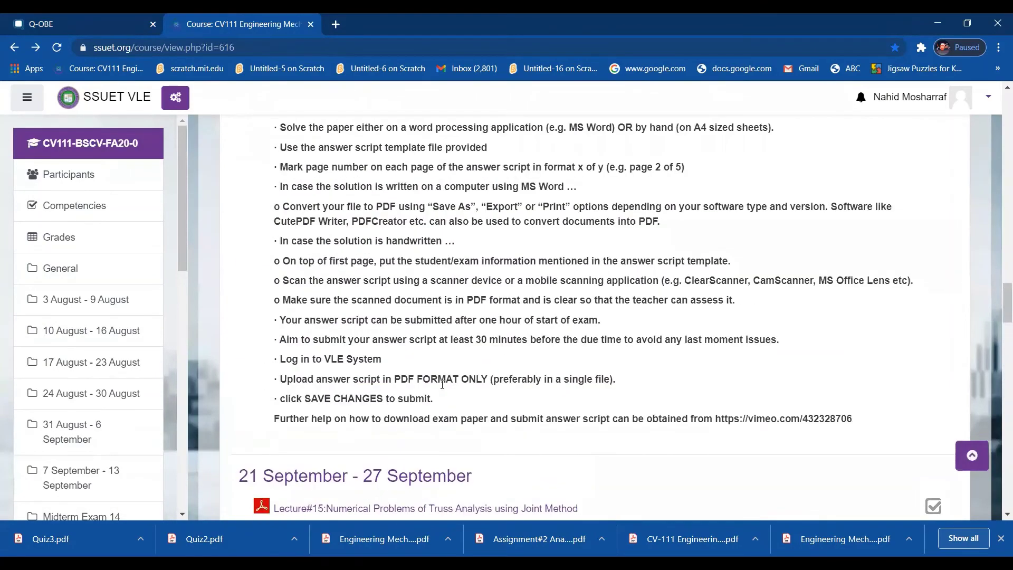
pyautogui.scroll(4, 442, 384)
pyautogui.click(319, 221)
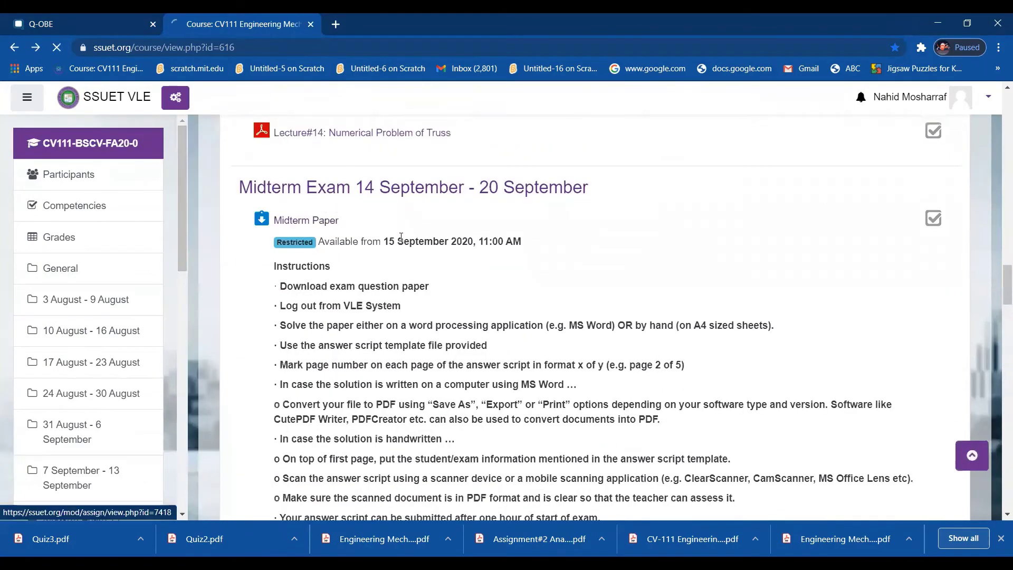
# - Download CV-111 Engineering Mechanics.pdf from the Midterm Paper page
pyautogui.scroll(-2, 397, 353)
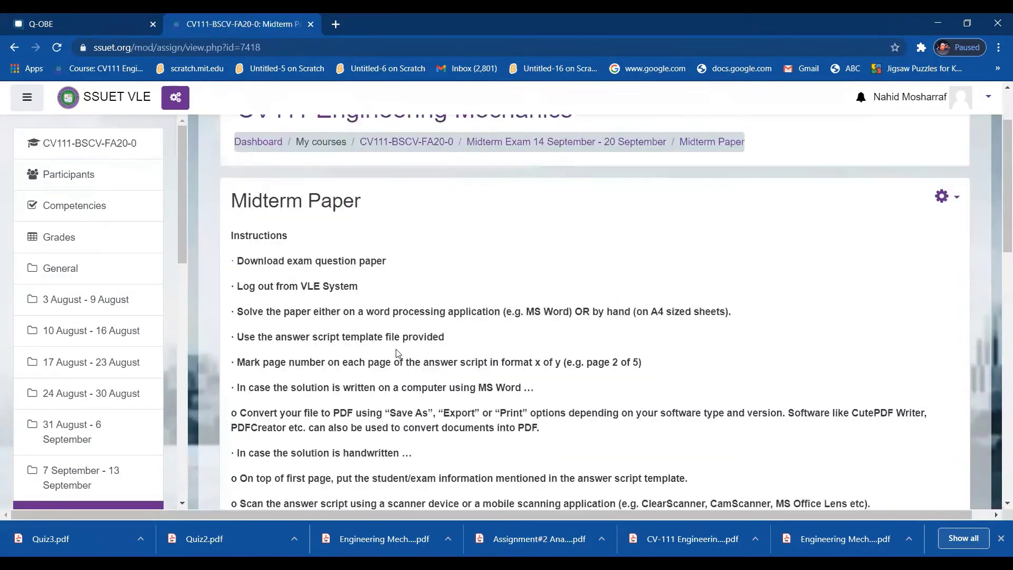
pyautogui.scroll(-8, 397, 352)
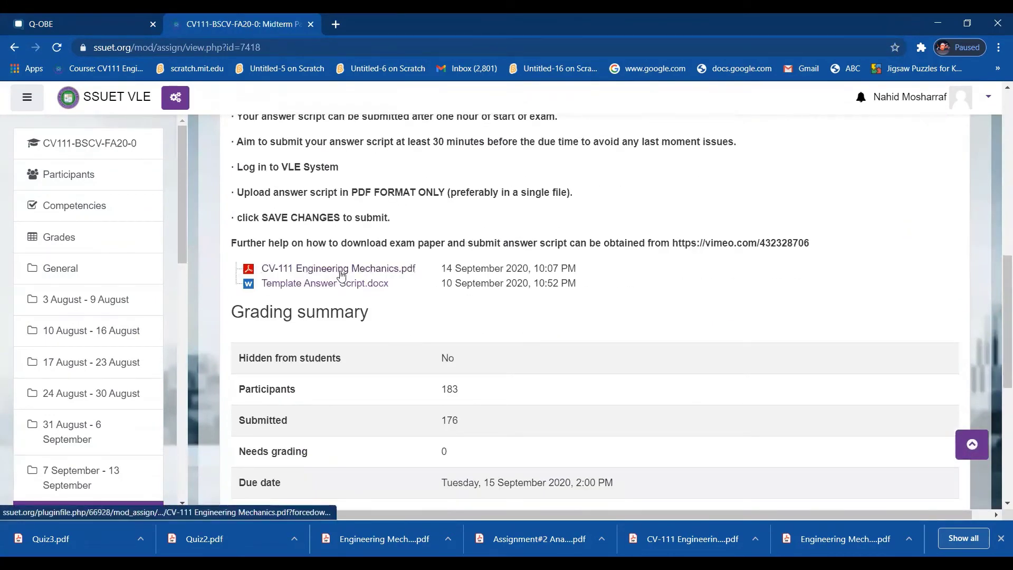
pyautogui.click(340, 274)
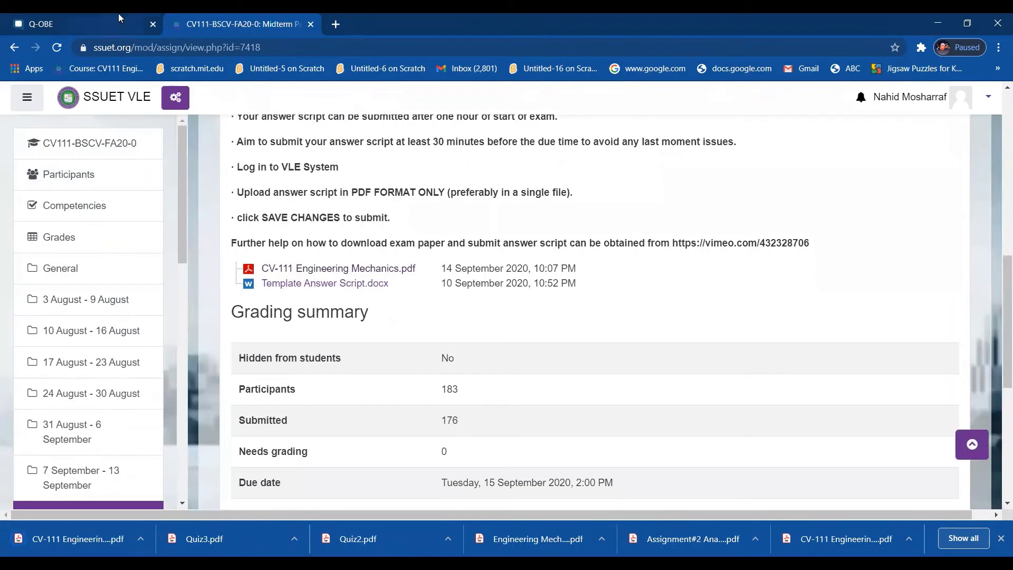
# - Switch back to Q-OBE and attach CV-111 Engineering Mechanics.pdf to Question 1 of the midterm exam
pyautogui.click(120, 18)
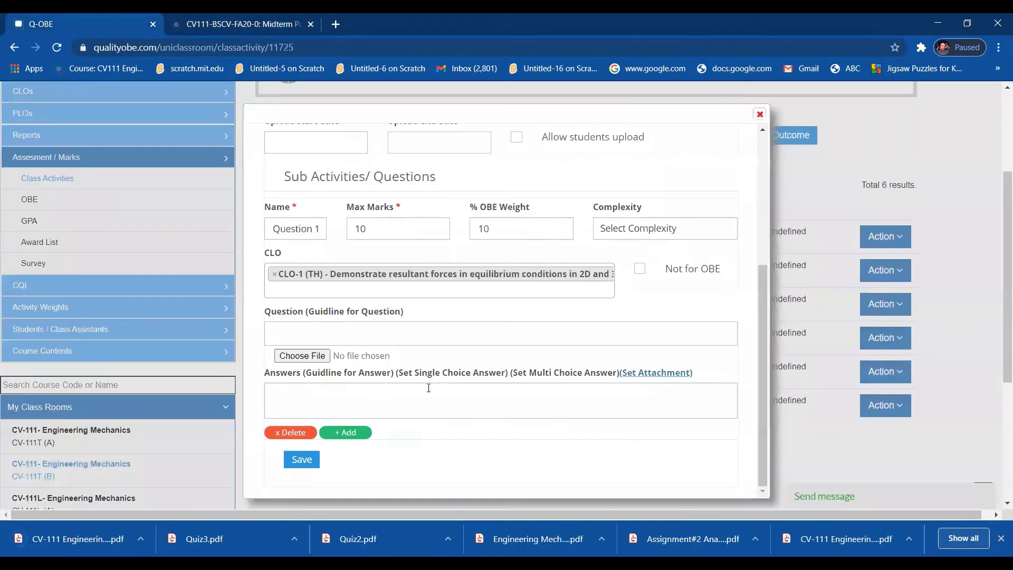
pyautogui.click(317, 356)
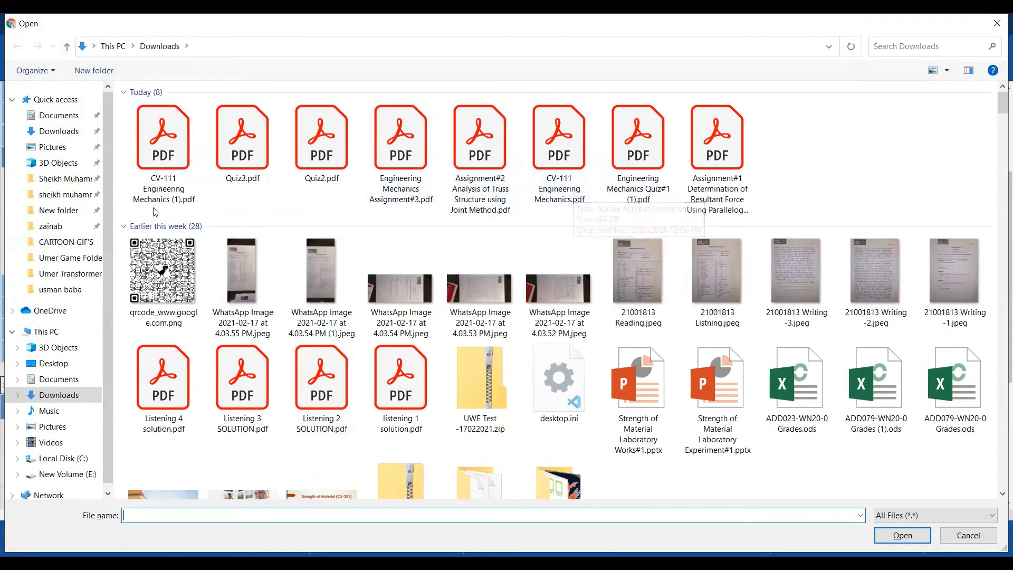
pyautogui.click(582, 162)
pyautogui.doubleClick(583, 162)
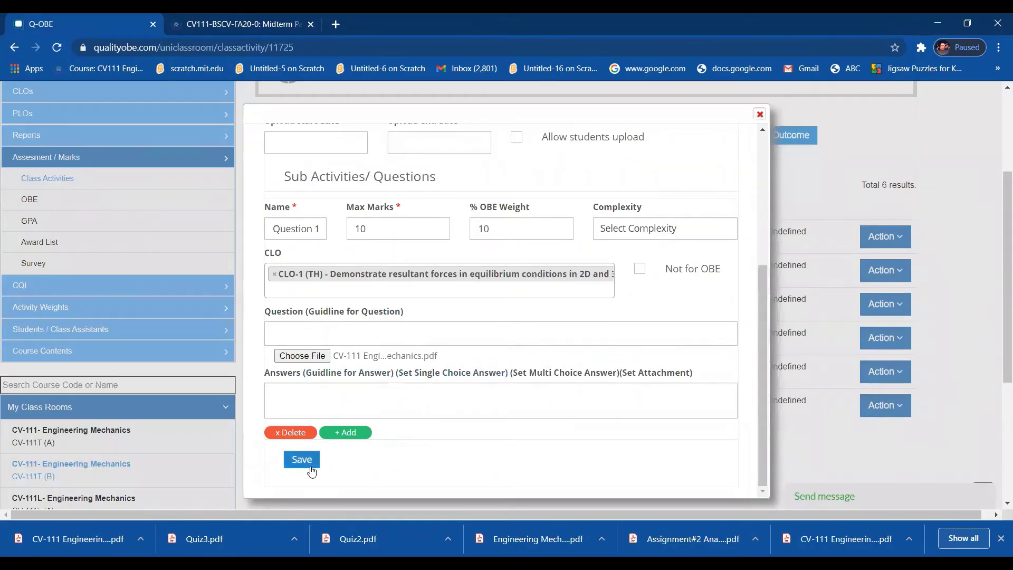
# - Add a second midterm sub-activity named Question 2 with maximum marks of 10
pyautogui.scroll(-1, 470, 453)
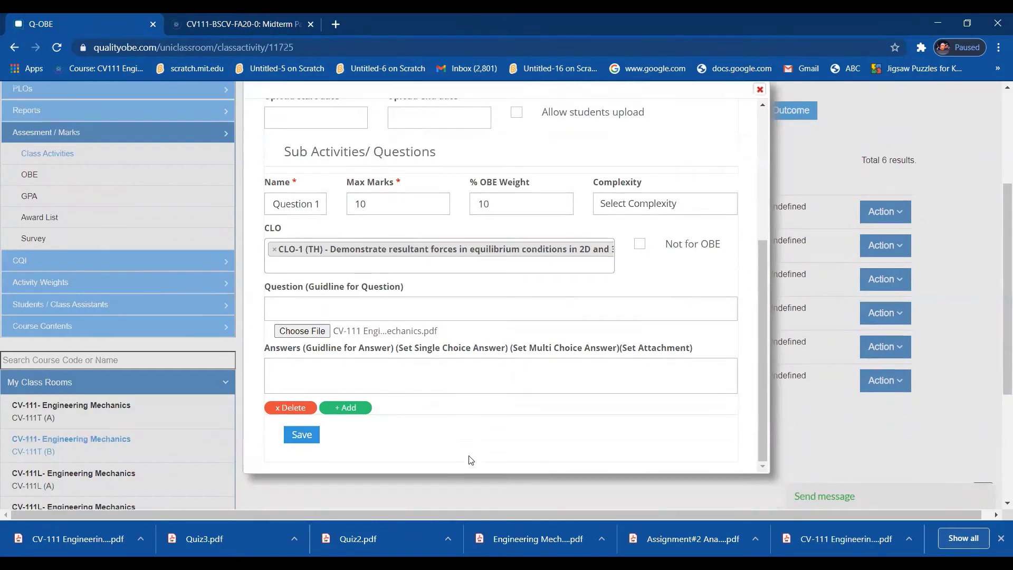
pyautogui.scroll(1, 472, 454)
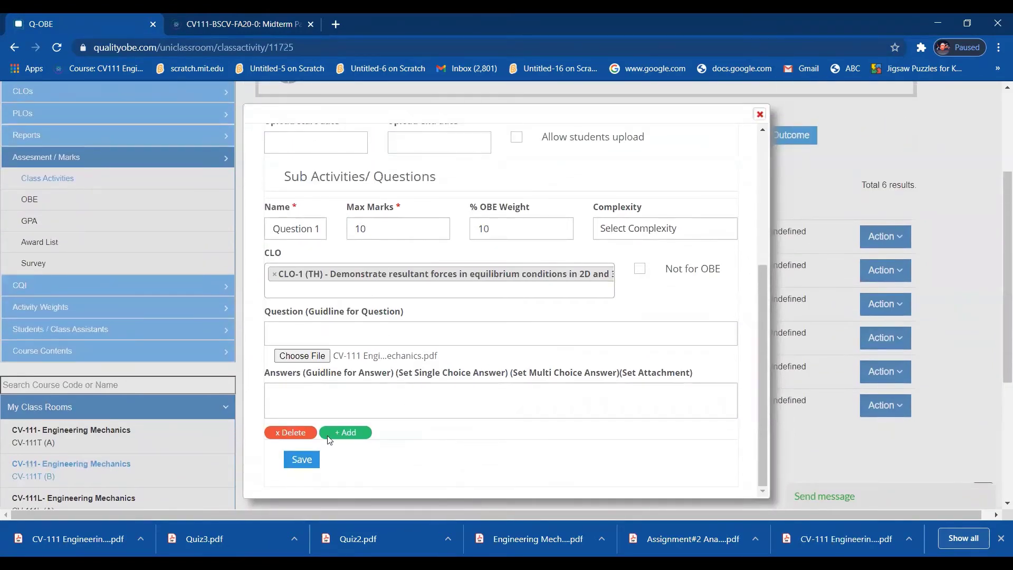
pyautogui.click(347, 436)
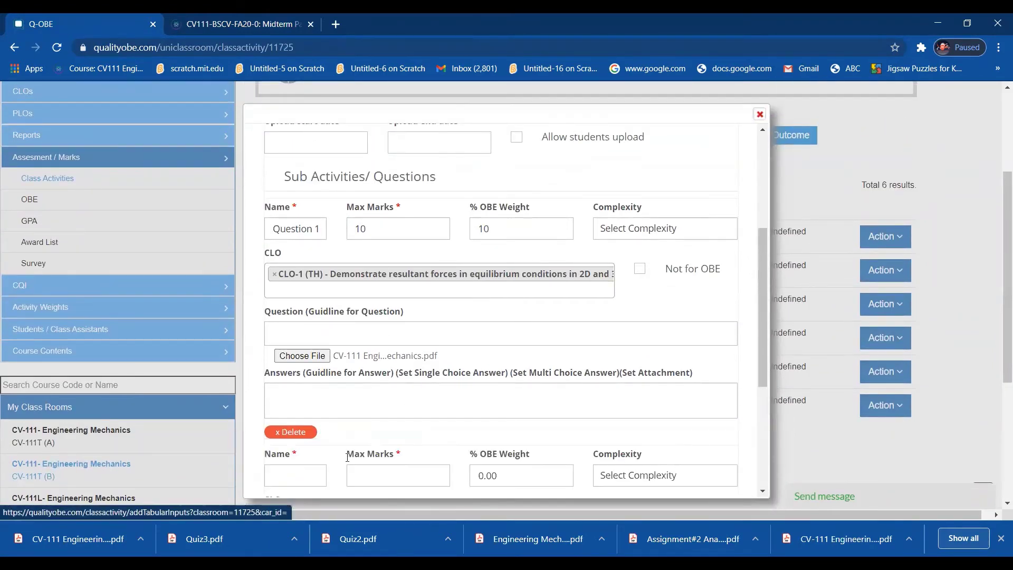
pyautogui.scroll(-2, 401, 412)
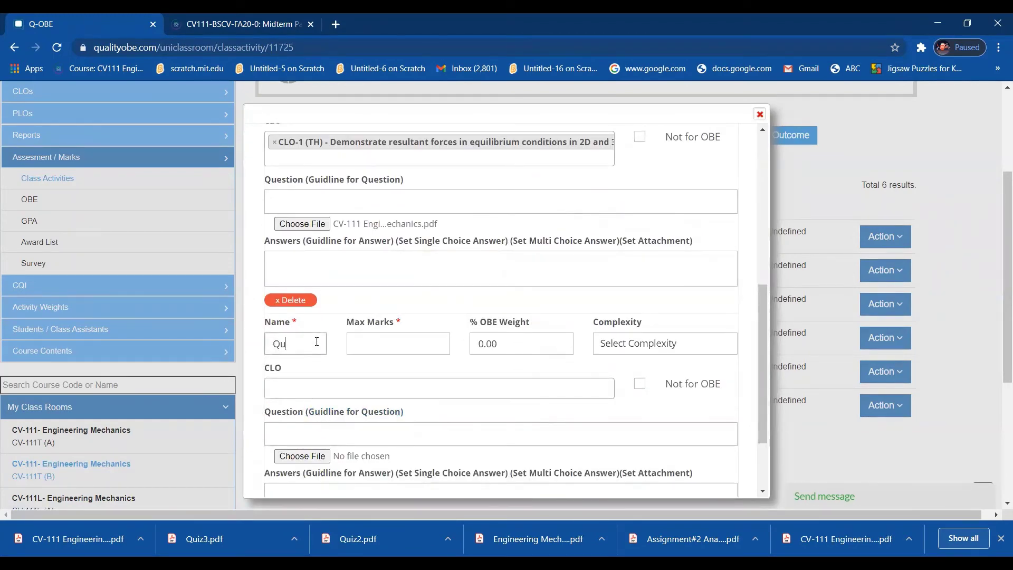
pyautogui.write('Question 1')
pyautogui.click(383, 348)
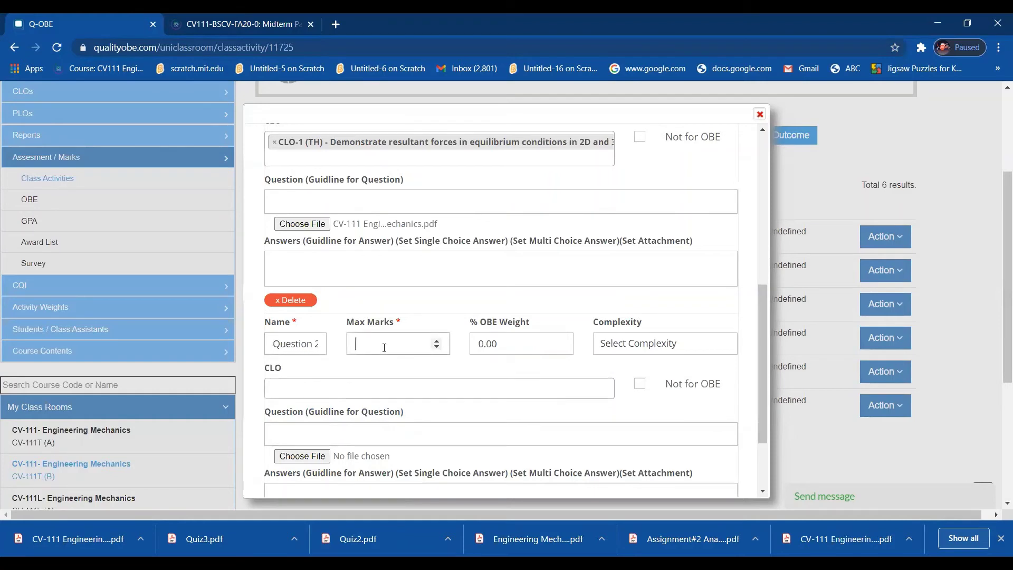
# - Give Question 2 an OBE weight of 10 and assign CLO-2 (TH) to it
pyautogui.moveTo(497, 344); pyautogui.dragTo(479, 343)
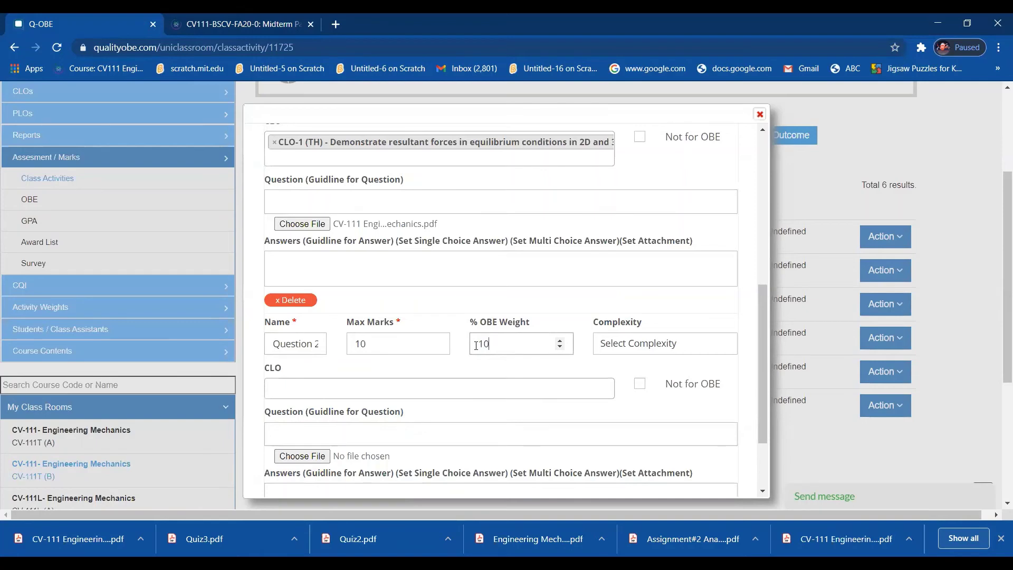
pyautogui.click(479, 389)
pyautogui.click(404, 441)
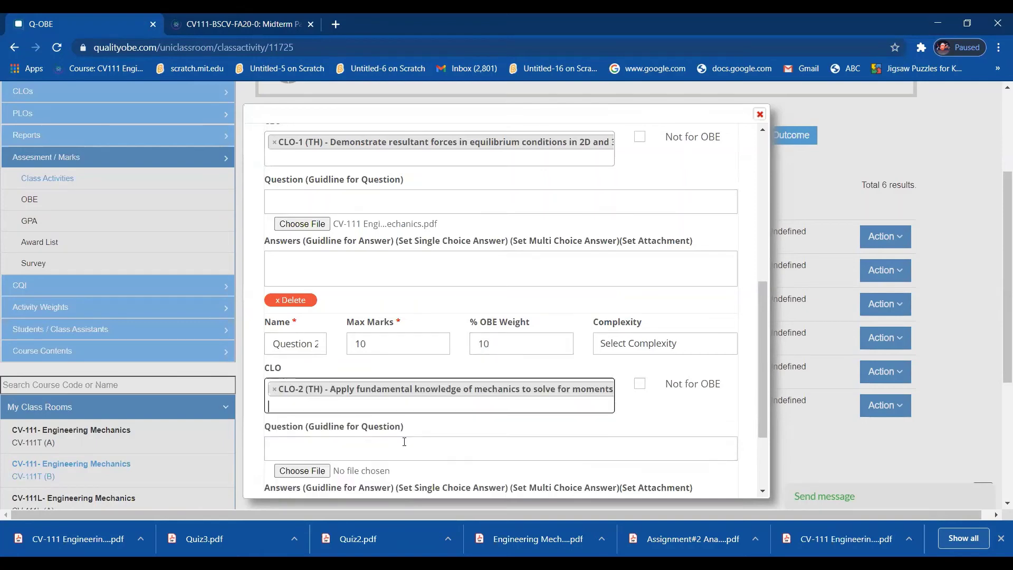
pyautogui.scroll(-3, 447, 443)
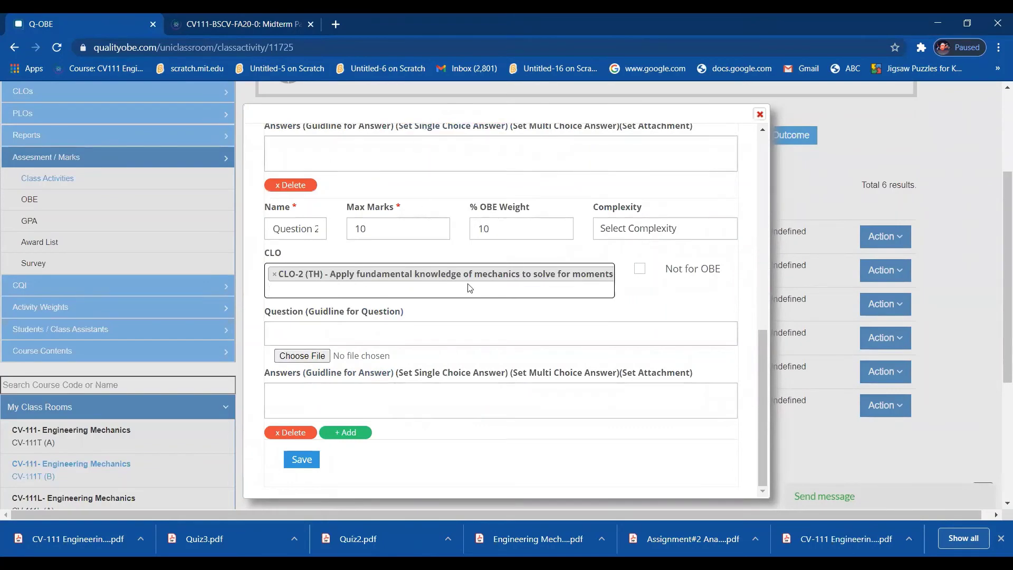
# - Add a third midterm sub-activity named Question 3 with maximum marks of 10
pyautogui.scroll(1, 414, 460)
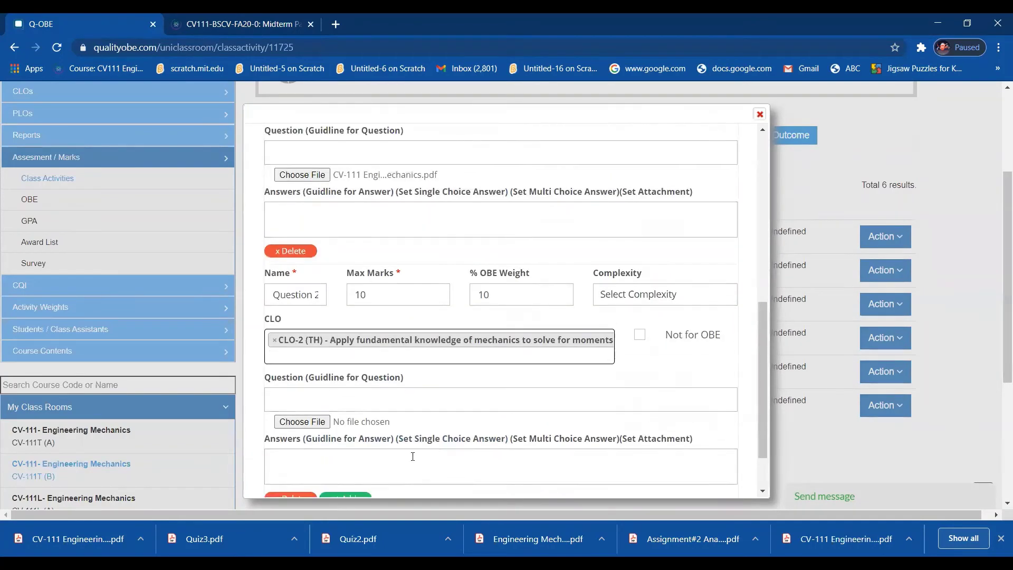
pyautogui.scroll(-1, 411, 459)
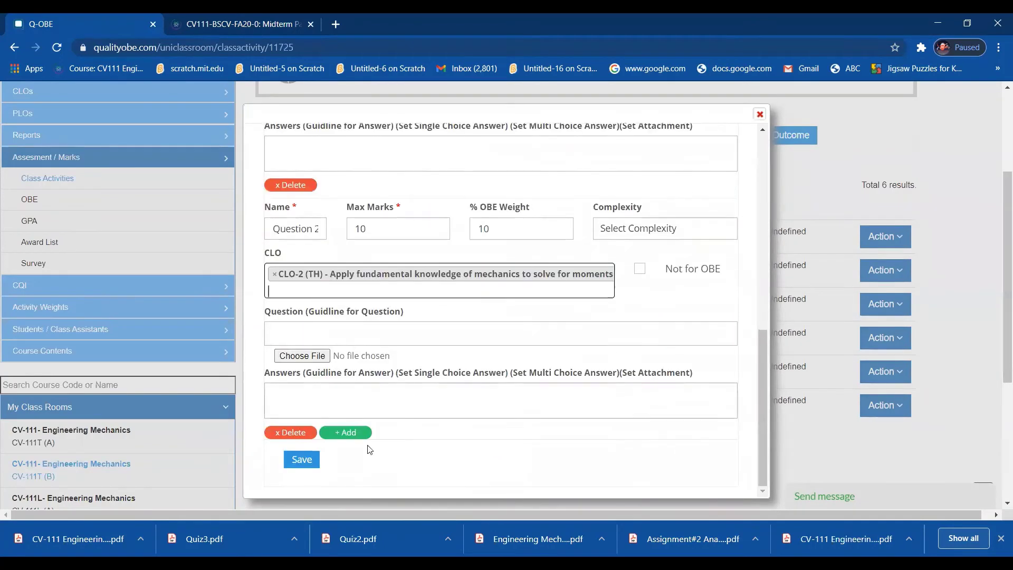
pyautogui.click(342, 436)
pyautogui.scroll(-2, 359, 451)
pyautogui.click(303, 344)
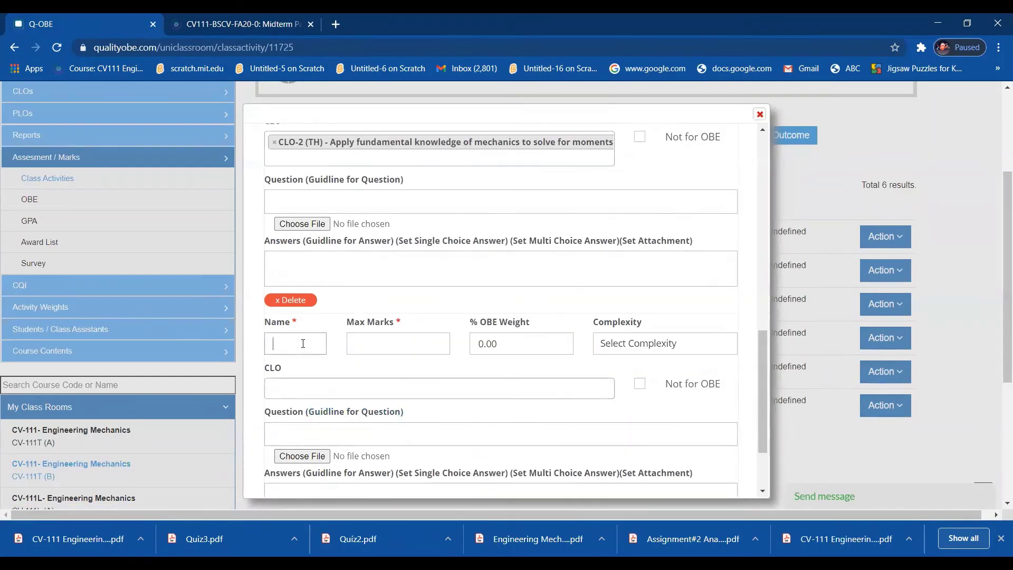
pyautogui.write('Question 3')
pyautogui.click(365, 347)
# - Give Question 3 an OBE weight of 10 and assign CLO-3(TH) to it
pyautogui.moveTo(498, 346); pyautogui.dragTo(475, 352)
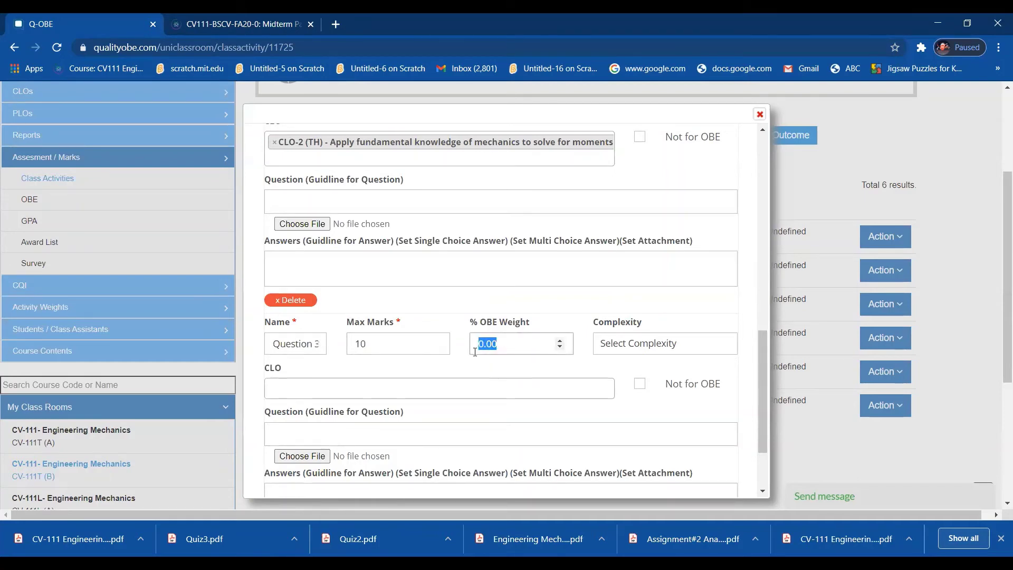
pyautogui.write('10')
pyautogui.click(327, 388)
pyautogui.click(327, 480)
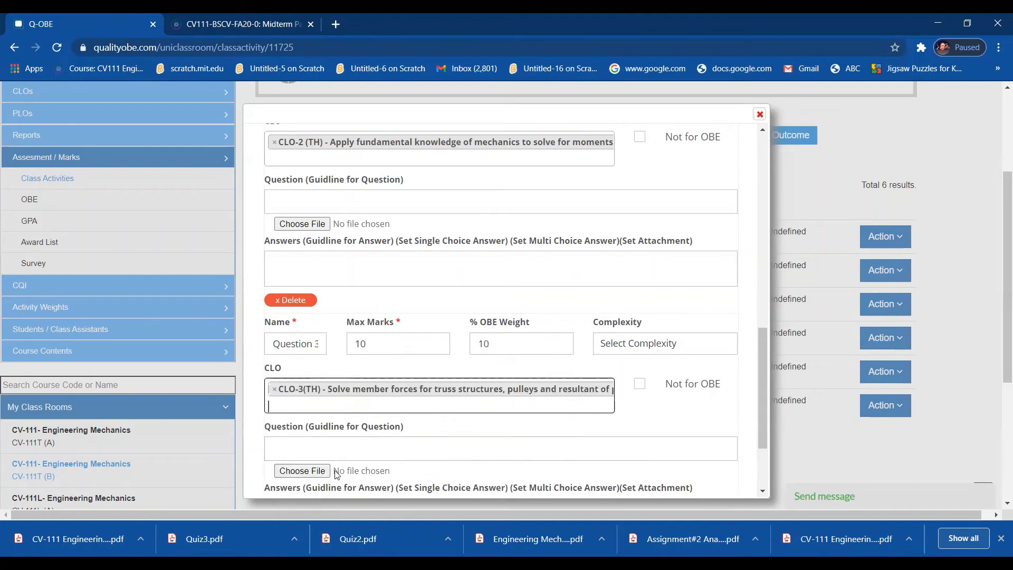
# - Save the midterm exam class activity with its three questions
pyautogui.scroll(-3, 597, 453)
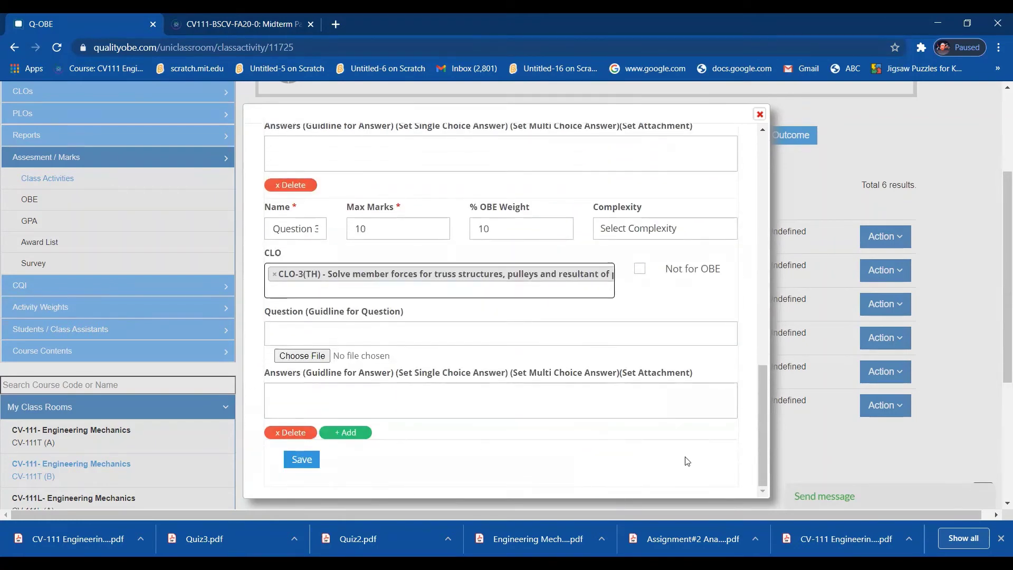
pyautogui.moveTo(765, 466)
pyautogui.mouseDown()
pyautogui.moveTo(732, 244)
pyautogui.moveTo(766, 221)
pyautogui.moveTo(776, 453)
pyautogui.mouseUp()
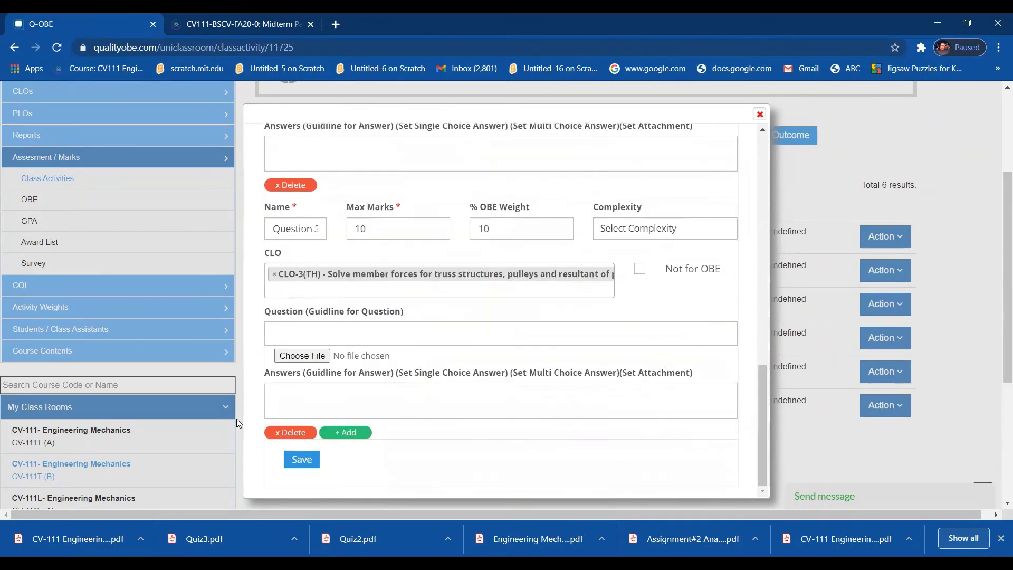
pyautogui.click(313, 469)
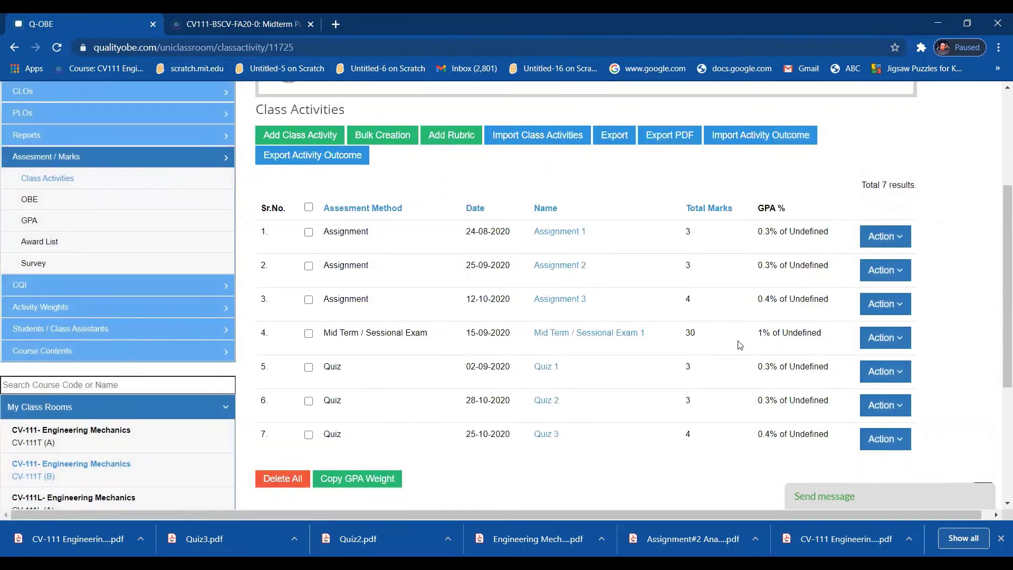
# - Start a new class activity with Final Exam as the assessment method
pyautogui.scroll(-2, 528, 369)
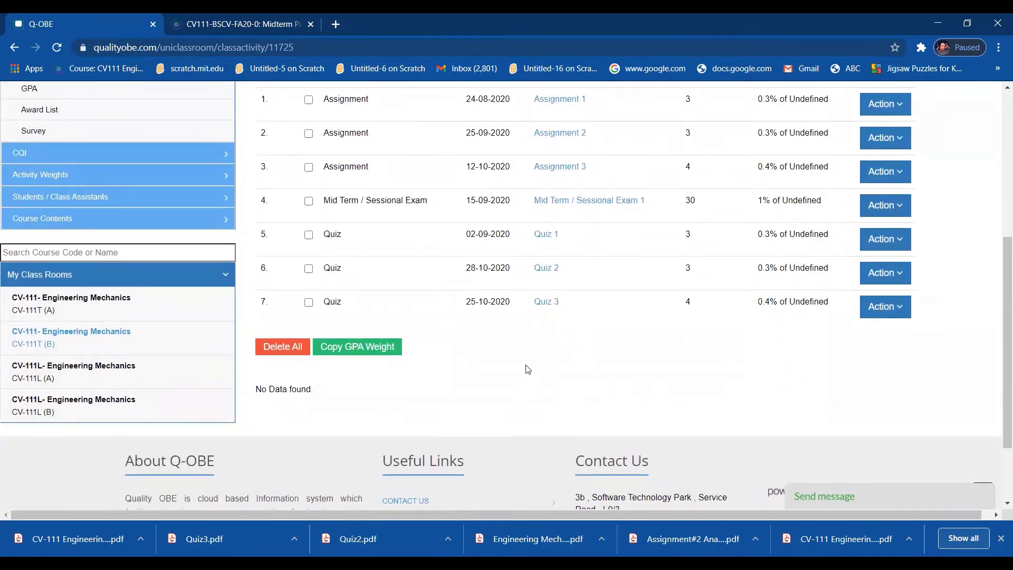
pyautogui.scroll(2, 528, 369)
pyautogui.click(271, 135)
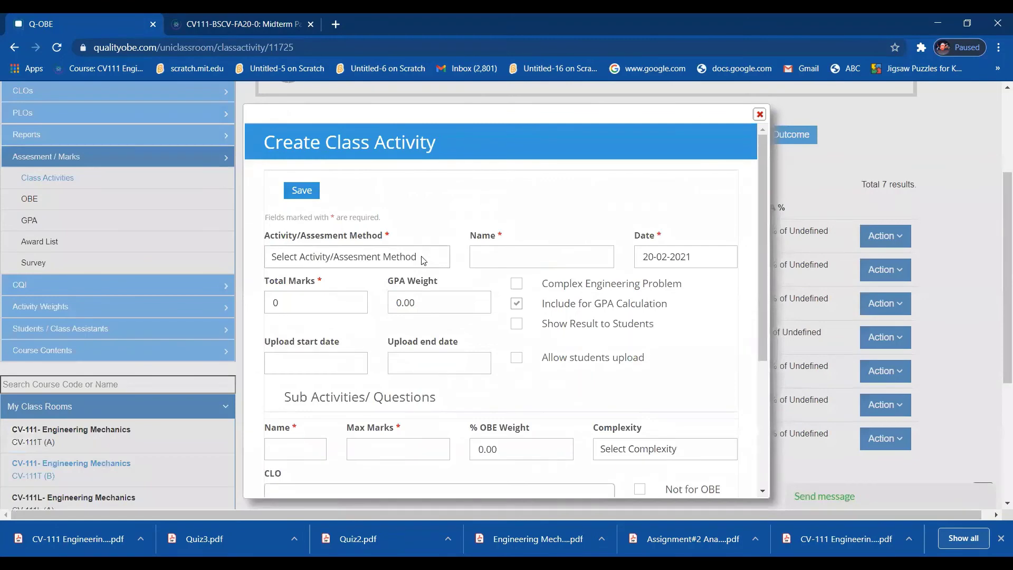
pyautogui.click(423, 260)
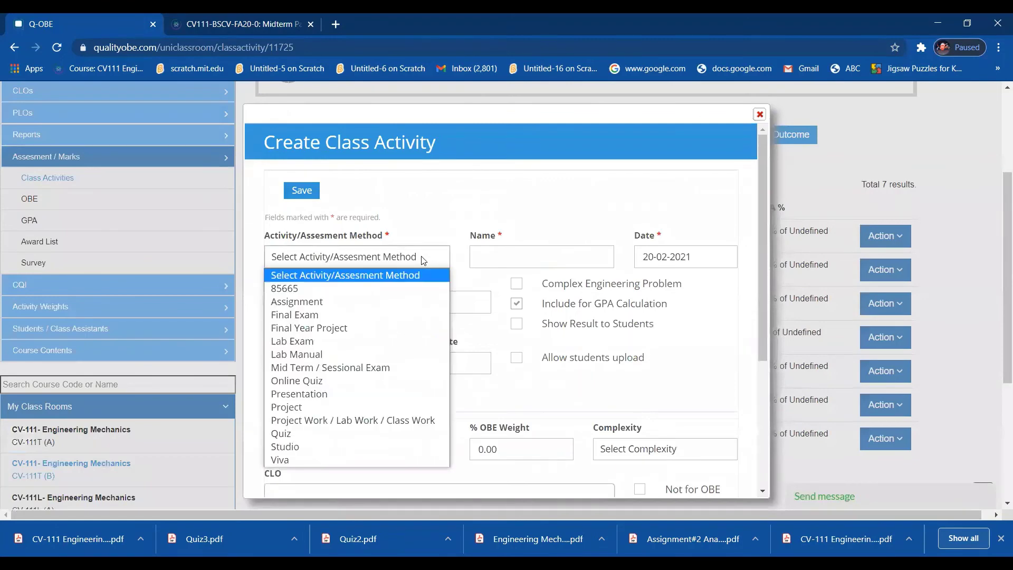
pyautogui.click(325, 315)
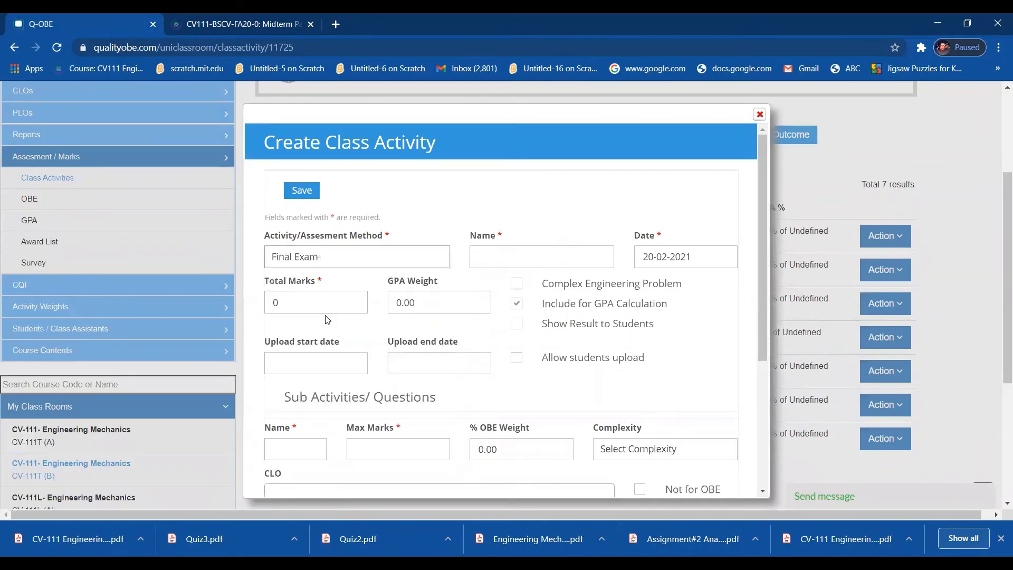
# - Set the final exam's date to 10-11-2020
pyautogui.click(702, 252)
pyautogui.click(722, 281)
pyautogui.click(693, 285)
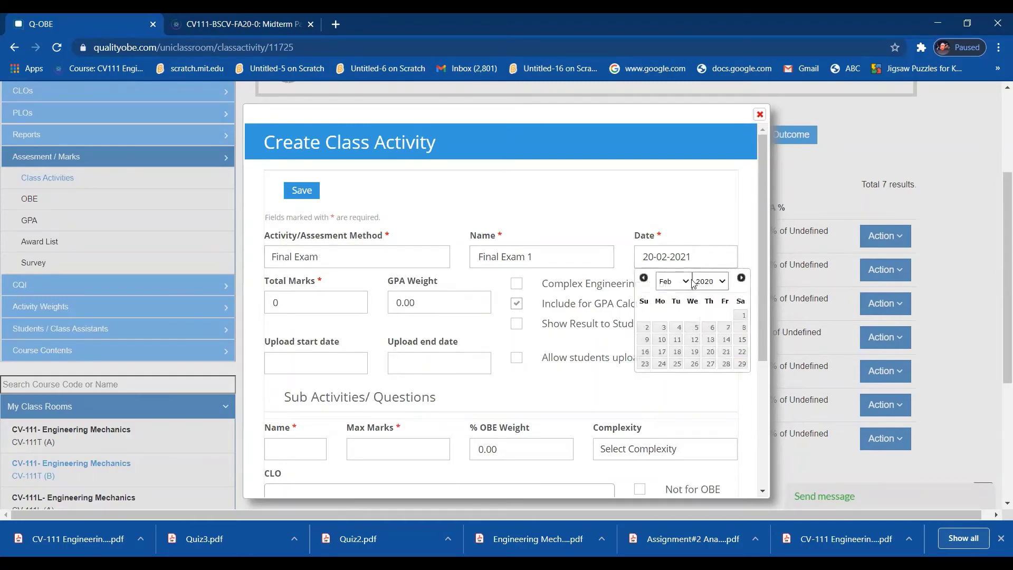
pyautogui.click(681, 282)
pyautogui.click(673, 386)
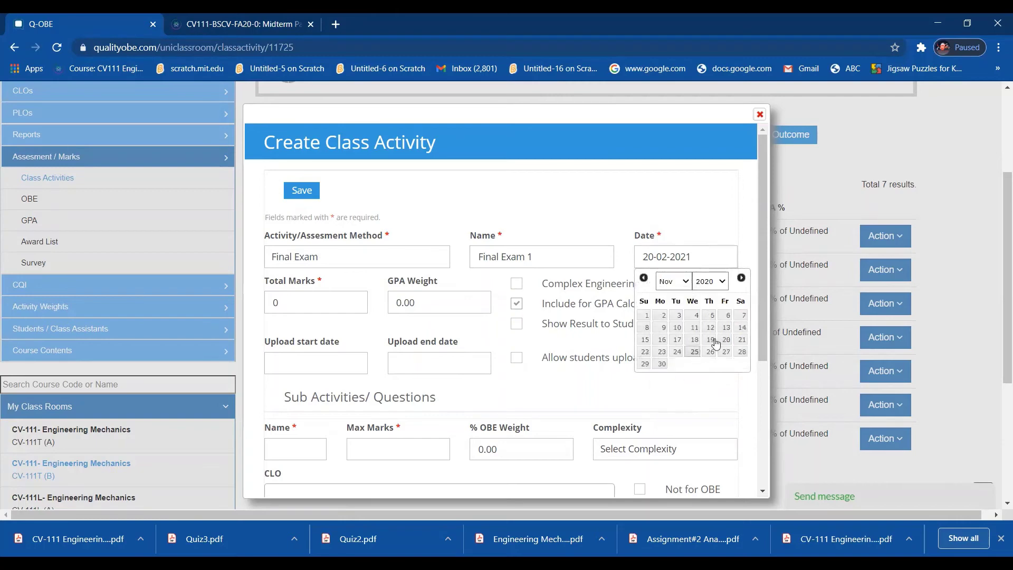
pyautogui.click(676, 329)
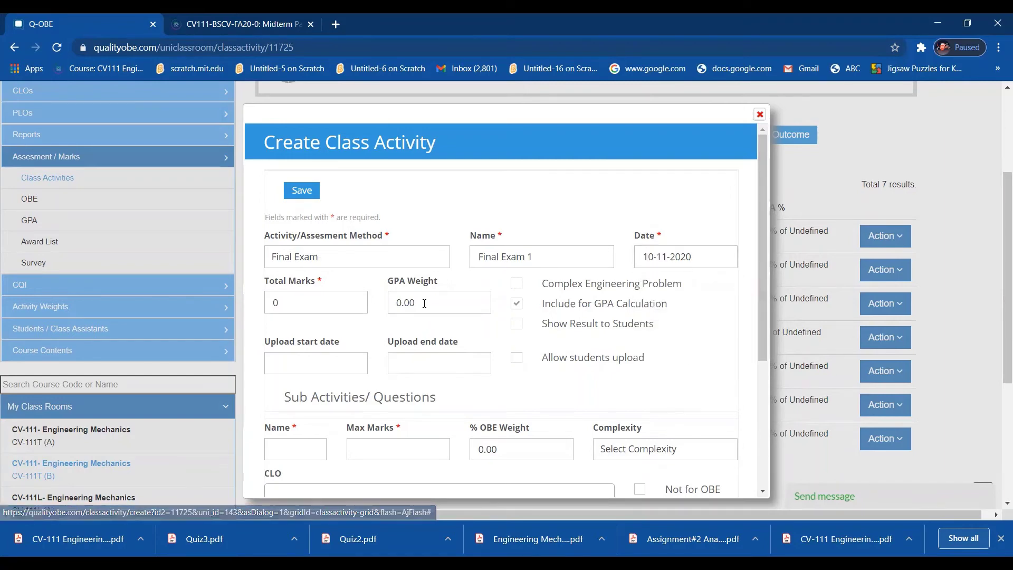
# - Set the final exam's GPA weight to 50
pyautogui.click(465, 305)
pyautogui.moveTo(466, 305); pyautogui.dragTo(373, 285)
pyautogui.write('50')
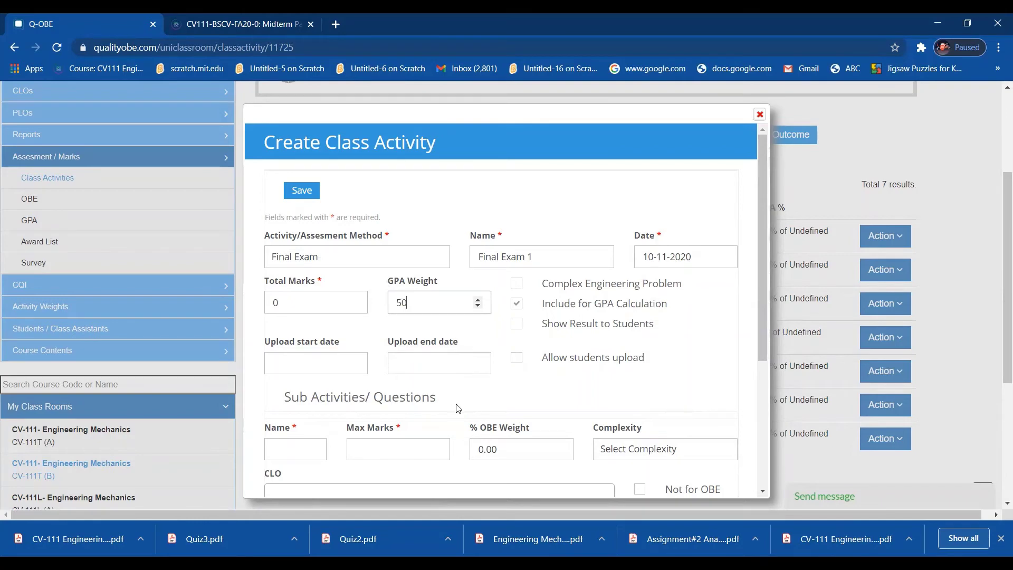
# - Name the final exam's first sub-activity Question 1 and give it maximum marks of 10
pyautogui.scroll(-4, 458, 408)
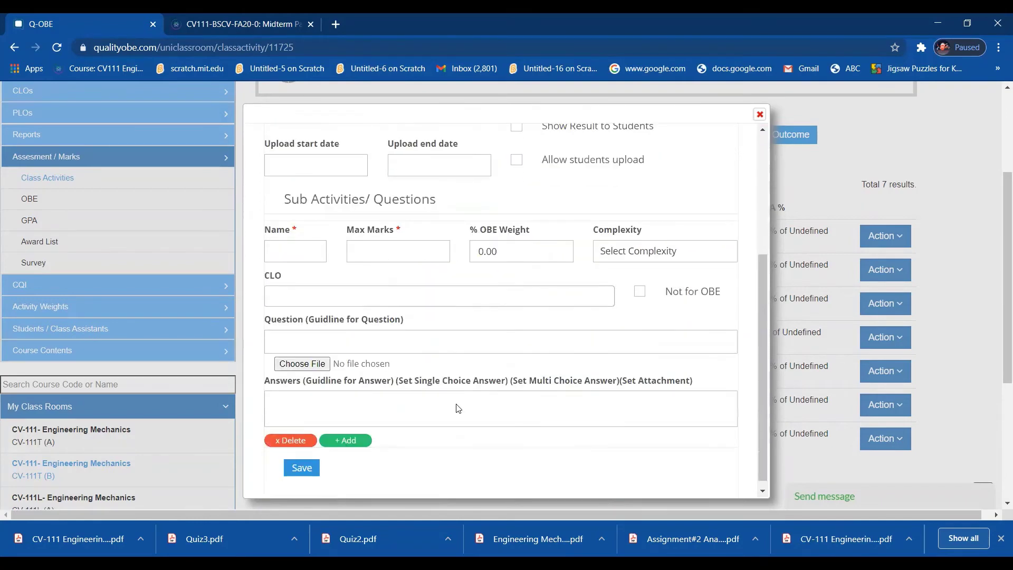
pyautogui.click(316, 249)
pyautogui.write('Question')
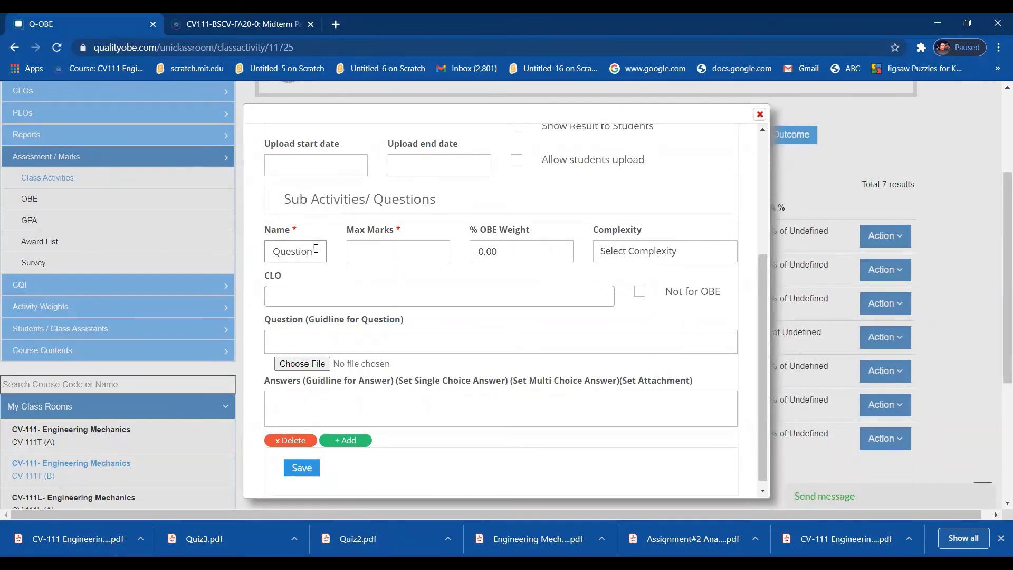
pyautogui.write(' 1')
pyautogui.click(396, 247)
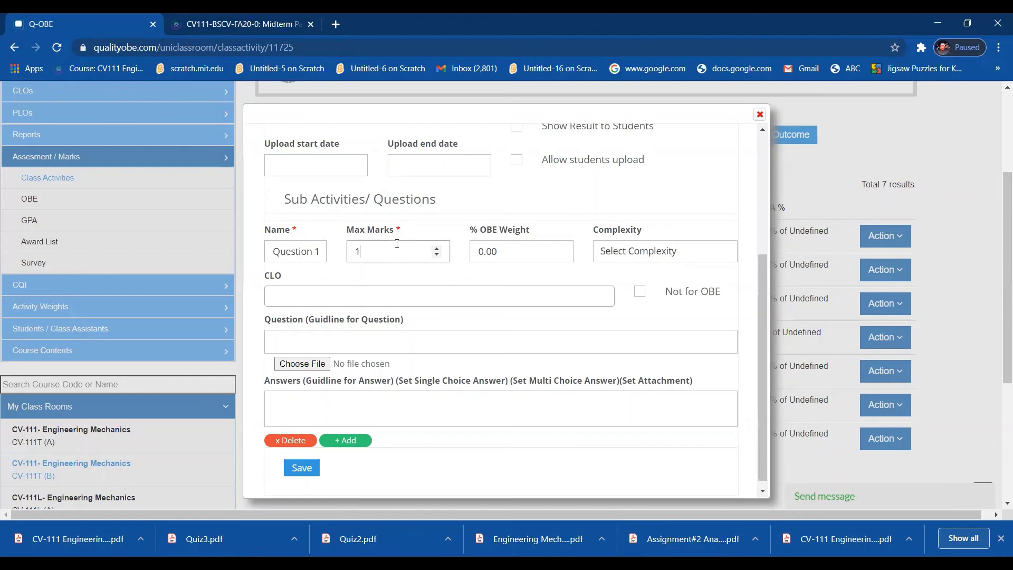
# - Give the final exam's Question 1 an OBE weight of 10 and assign CLO-1 (TH) to it
pyautogui.moveTo(522, 252); pyautogui.dragTo(477, 257)
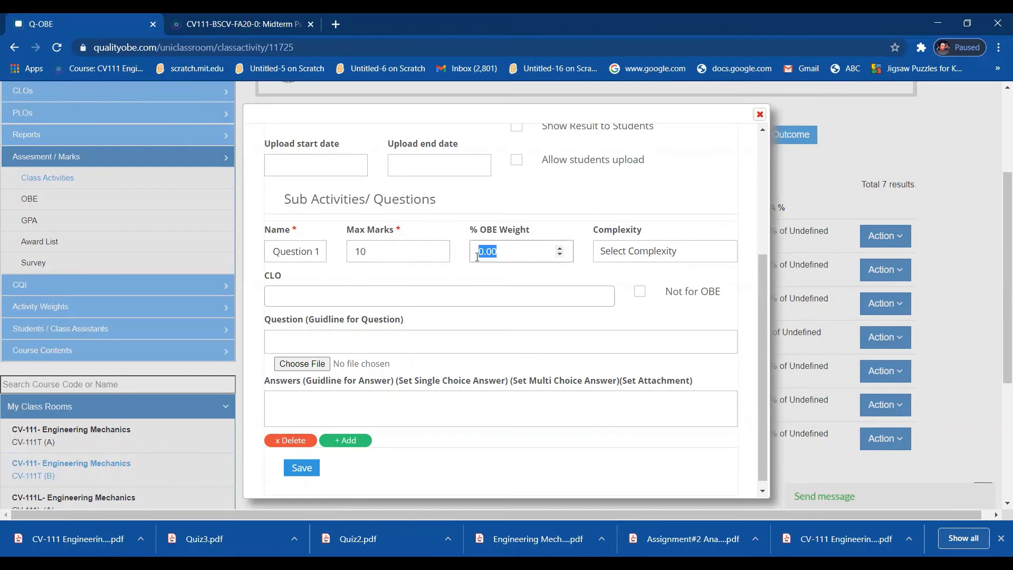
pyautogui.write('10')
pyautogui.click(399, 298)
pyautogui.click(372, 341)
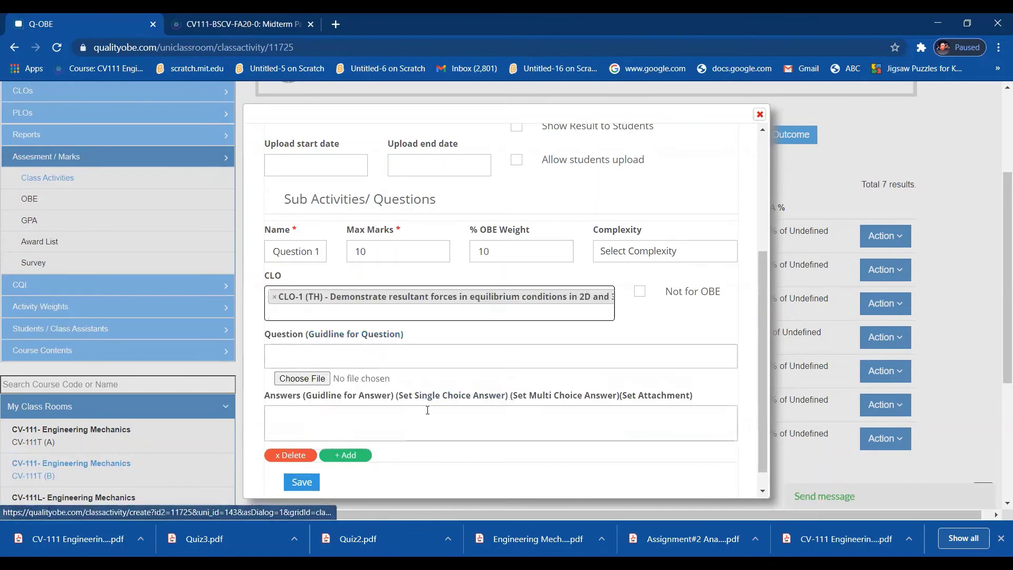
# - Switch to the SSUET VLE course page and open the Final Exam under Final Exam Fall 2020
pyautogui.scroll(-1, 282, 368)
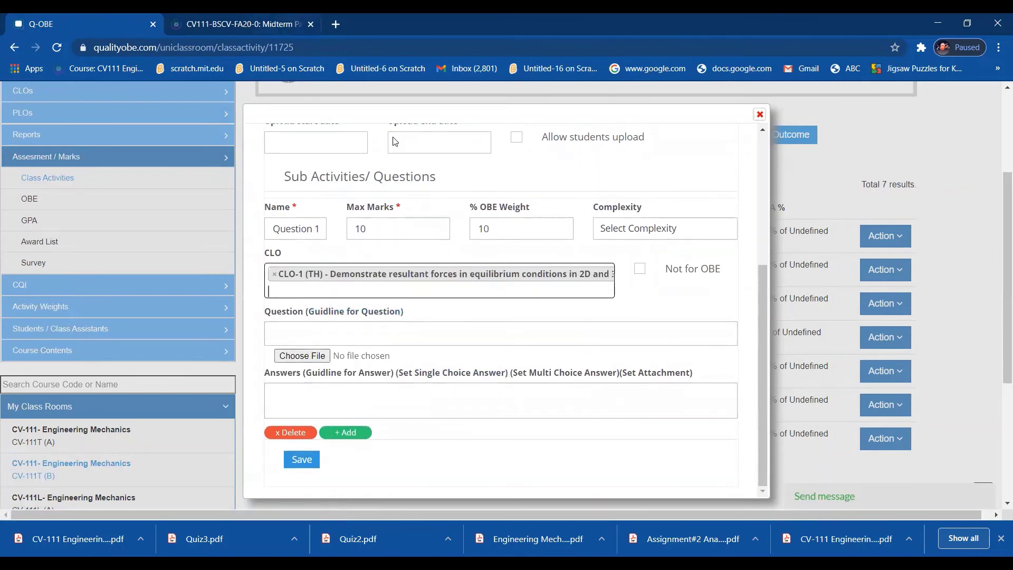
pyautogui.hotkey('ctrl', 'Tab')
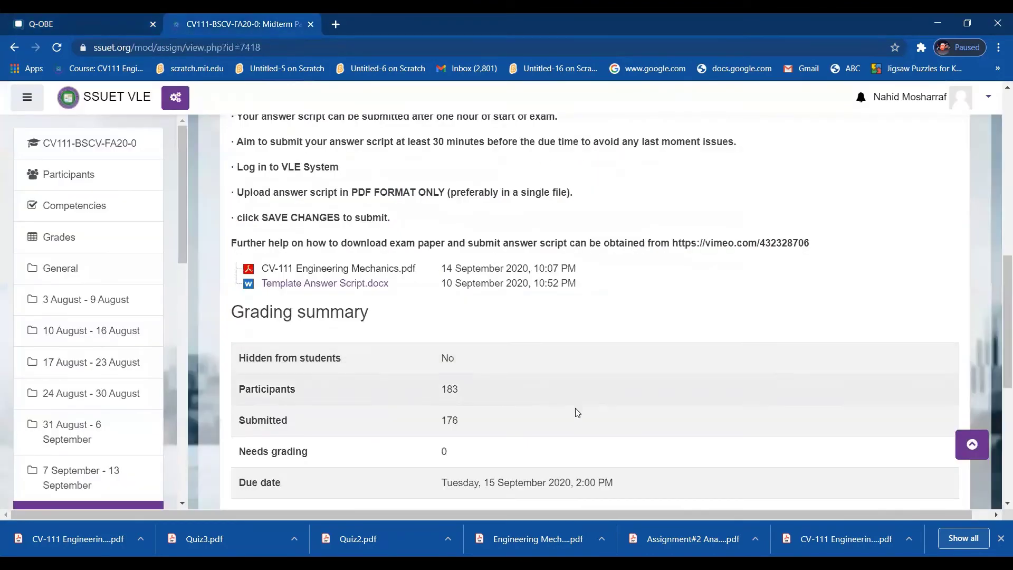
pyautogui.click(15, 48)
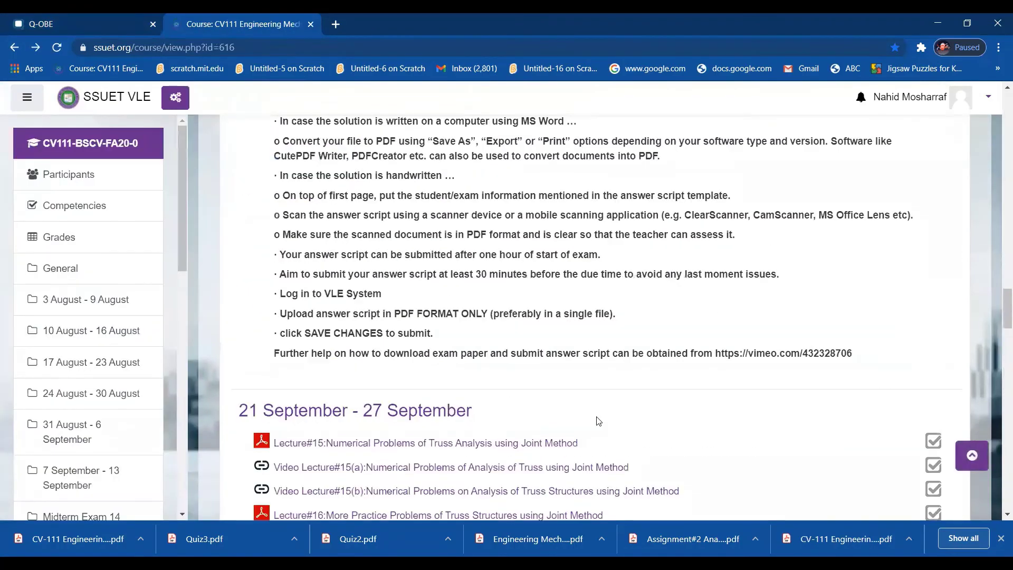
pyautogui.scroll(-13, 599, 420)
pyautogui.scroll(-5, 604, 421)
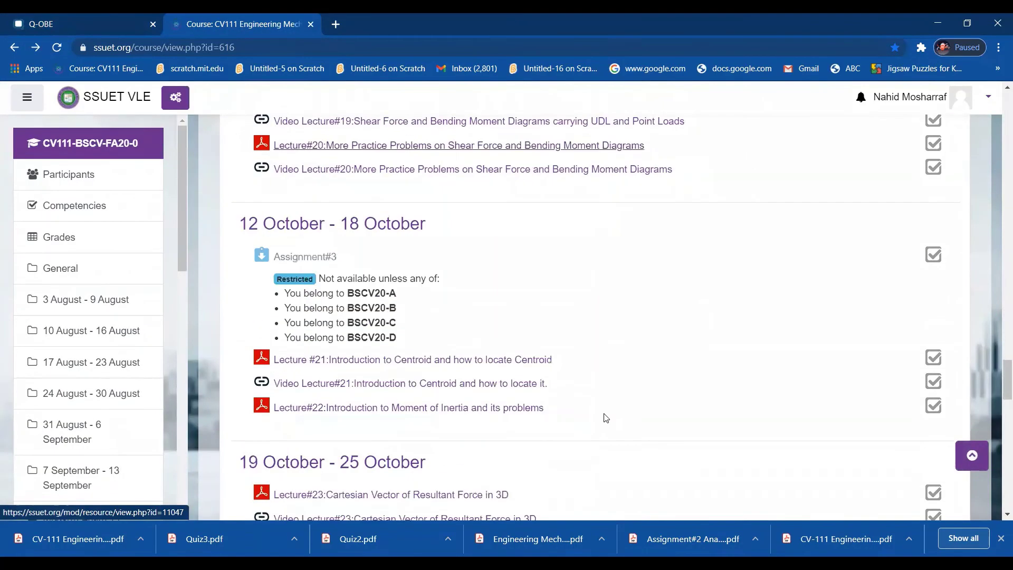
pyautogui.scroll(-6, 607, 414)
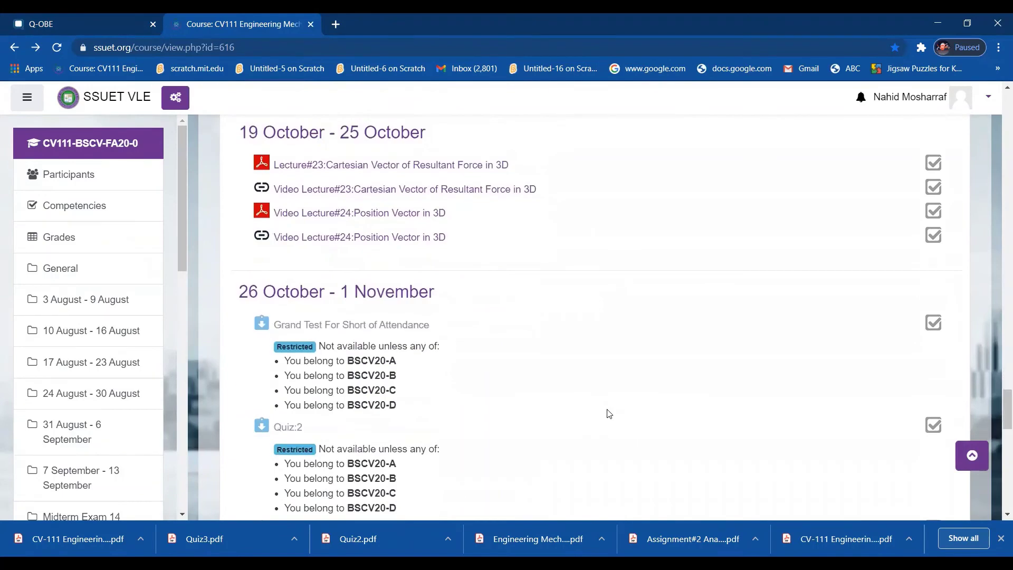
pyautogui.scroll(-8, 609, 414)
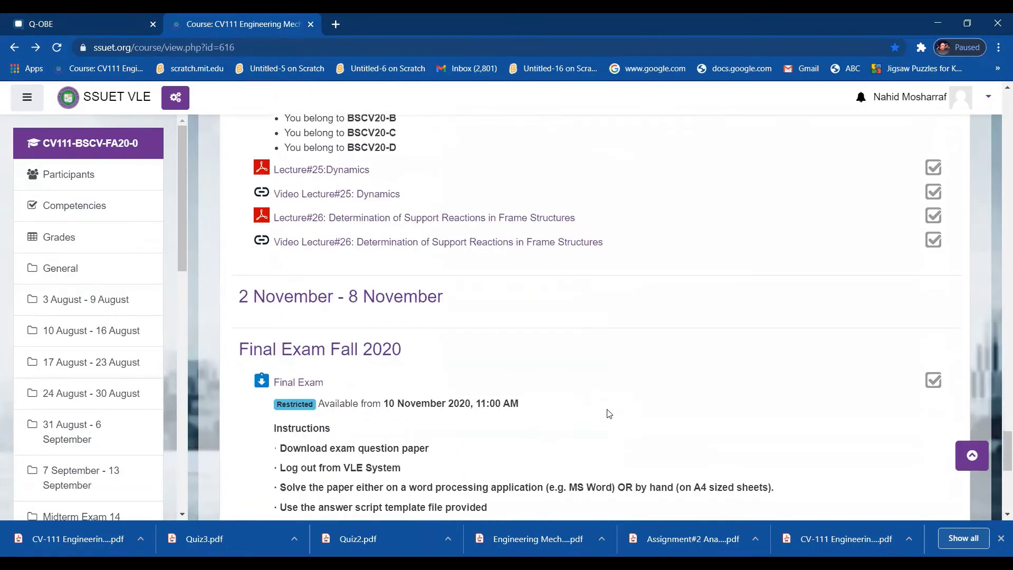
pyautogui.scroll(-1, 608, 413)
pyautogui.click(293, 318)
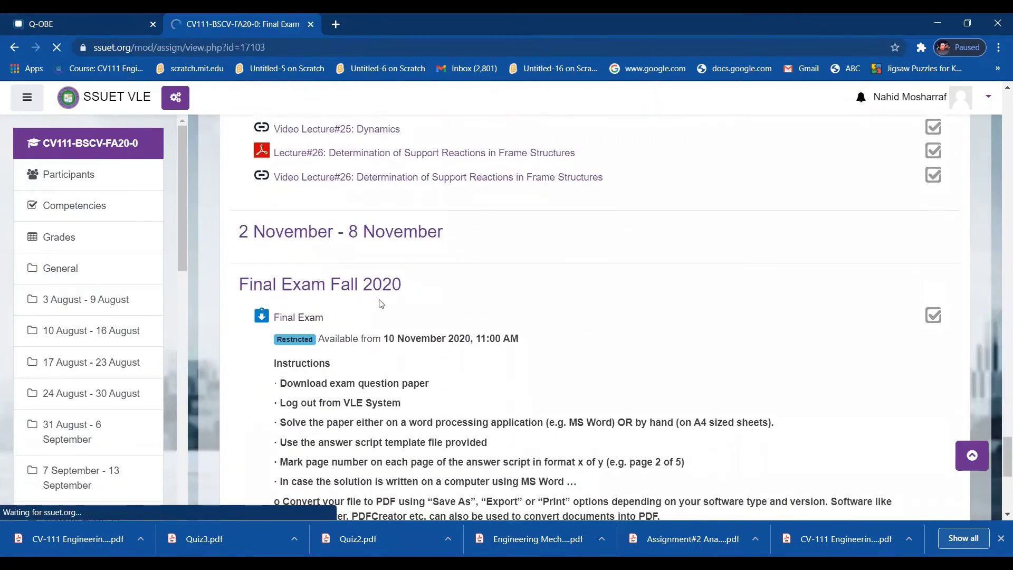
# - Download CV-111 Engineering Mechanics Paper of Batch 2020.pdf from the Final Exam page
pyautogui.scroll(-5, 479, 374)
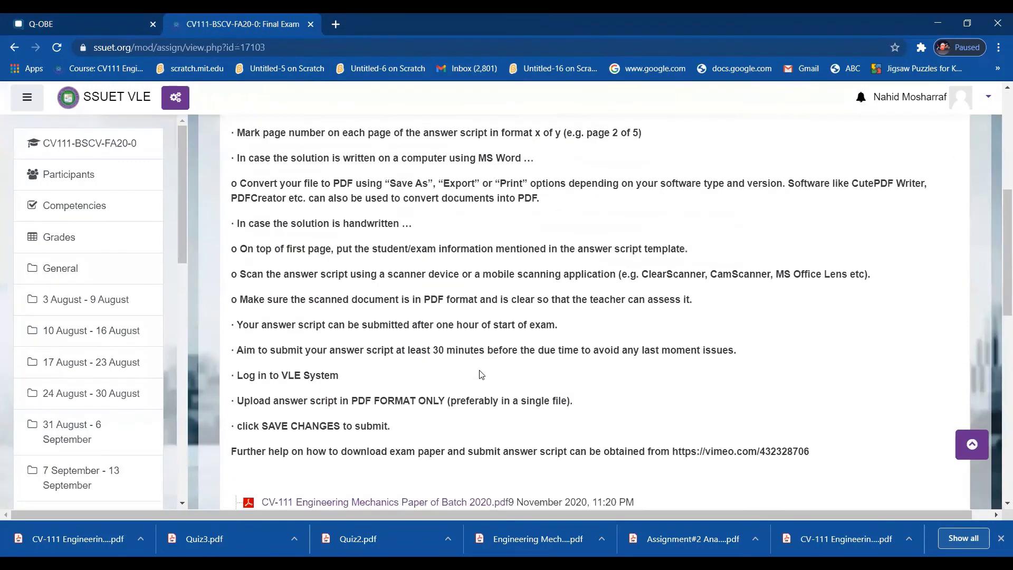
pyautogui.scroll(-3, 481, 374)
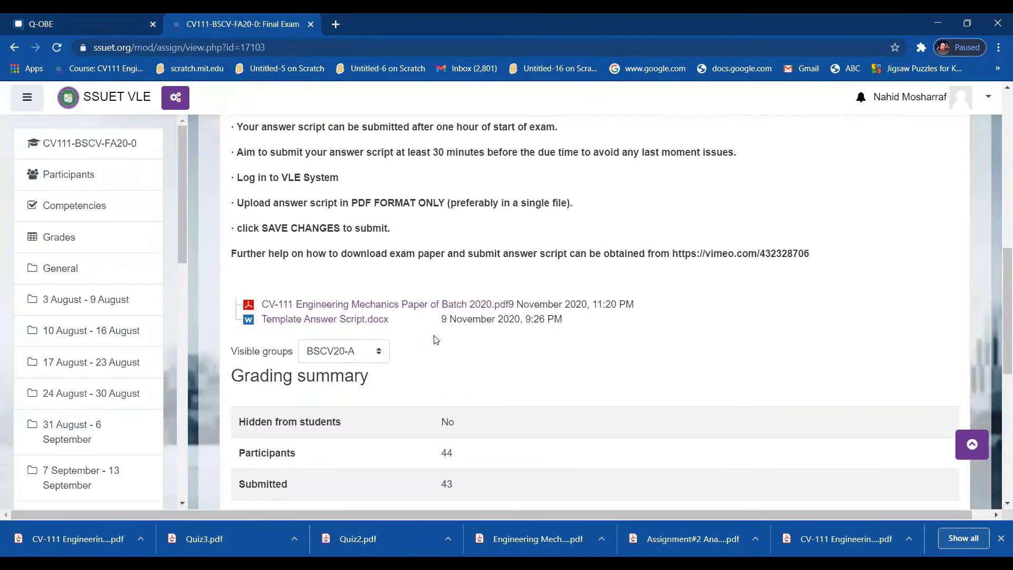
pyautogui.click(410, 305)
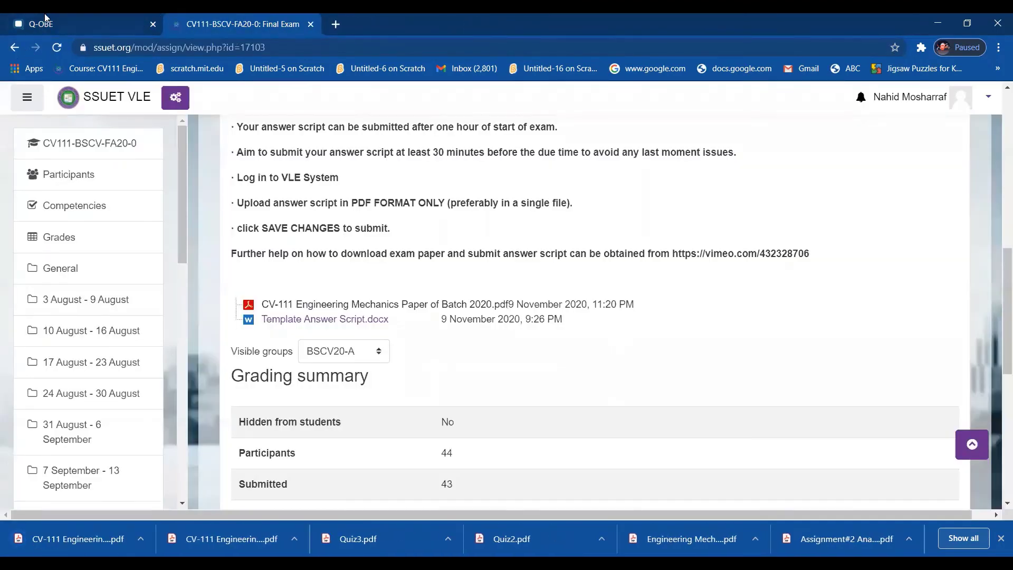
# - Switch back to Q-OBE and attach CV-111 Engineering Mechanics Paper of Batch 2020 (1).pdf to Question 1 of the final exam
pyautogui.click(89, 21)
pyautogui.click(298, 357)
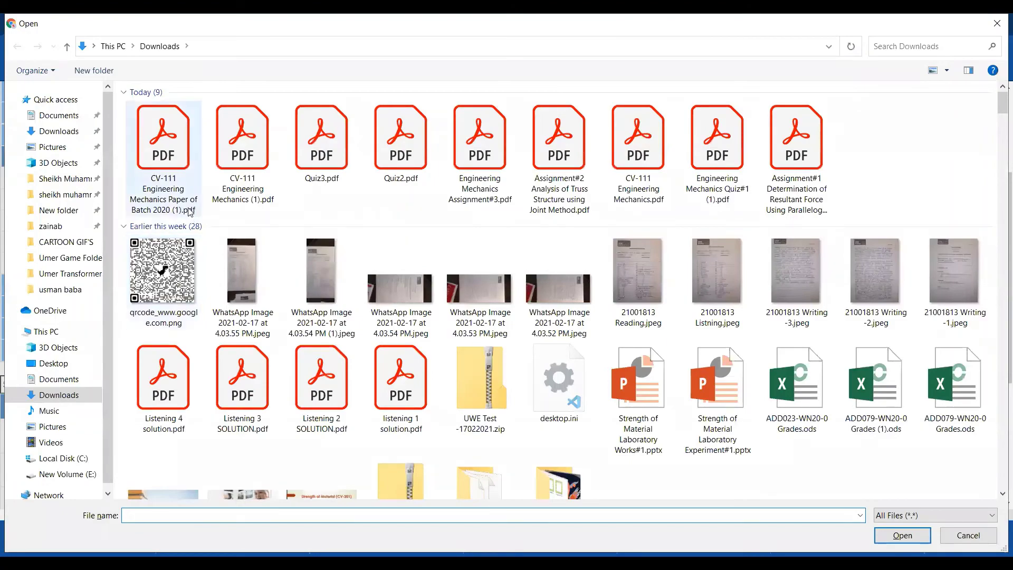
pyautogui.click(190, 211)
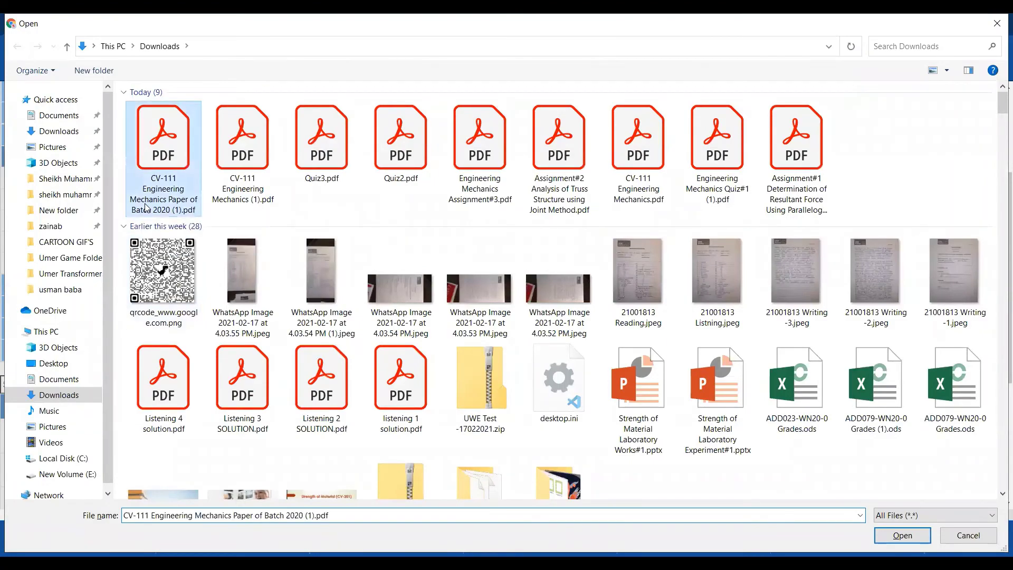
pyautogui.press('Return')
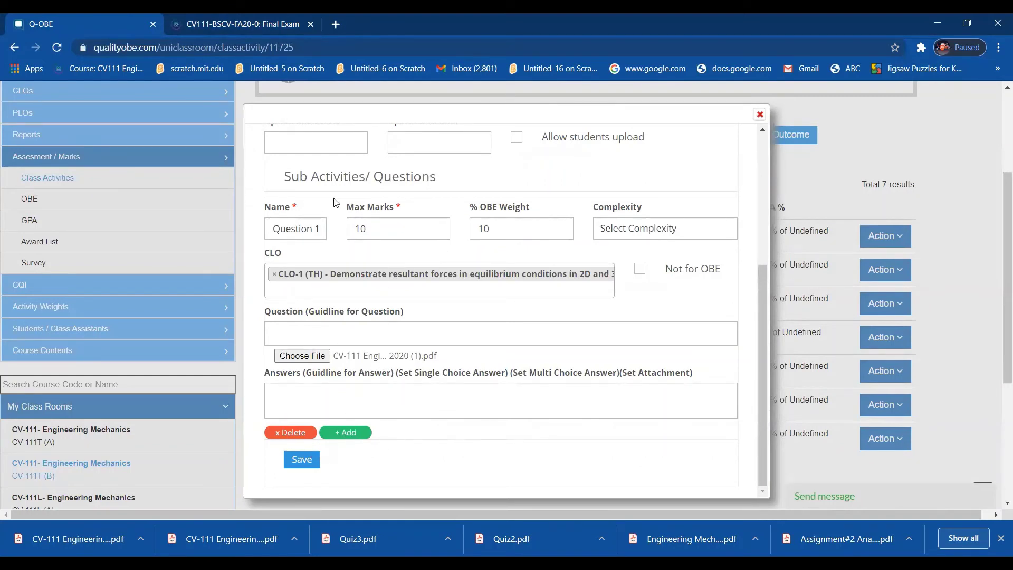
# - Add a sub-activity named Question 2 with a maximum of 10 marks to the final exam
pyautogui.click(343, 437)
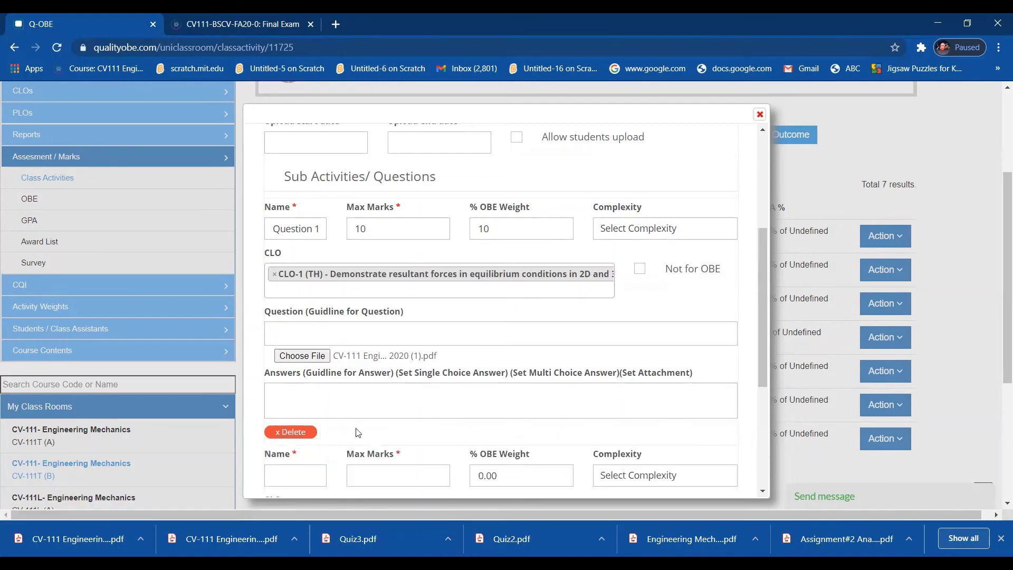
pyautogui.scroll(-3, 305, 441)
pyautogui.click(304, 346)
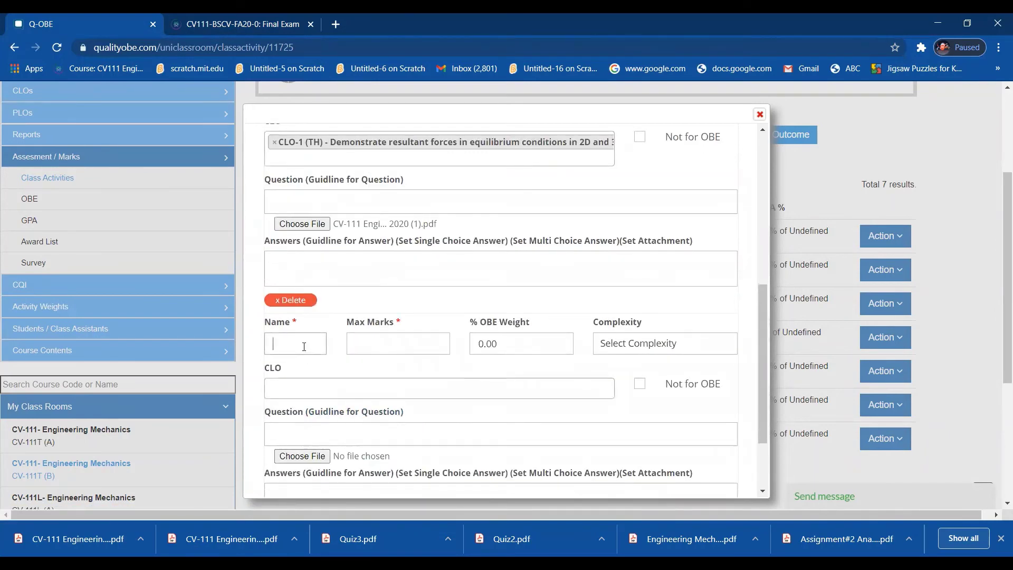
pyautogui.write('Question 2')
pyautogui.click(400, 338)
# - Give Question 2 an OBE weight of 10 and assign CLO-1 (TH) to it
pyautogui.click(548, 345)
pyautogui.press('BackSpace')
pyautogui.press('BackSpace')
pyautogui.press('BackSpace')
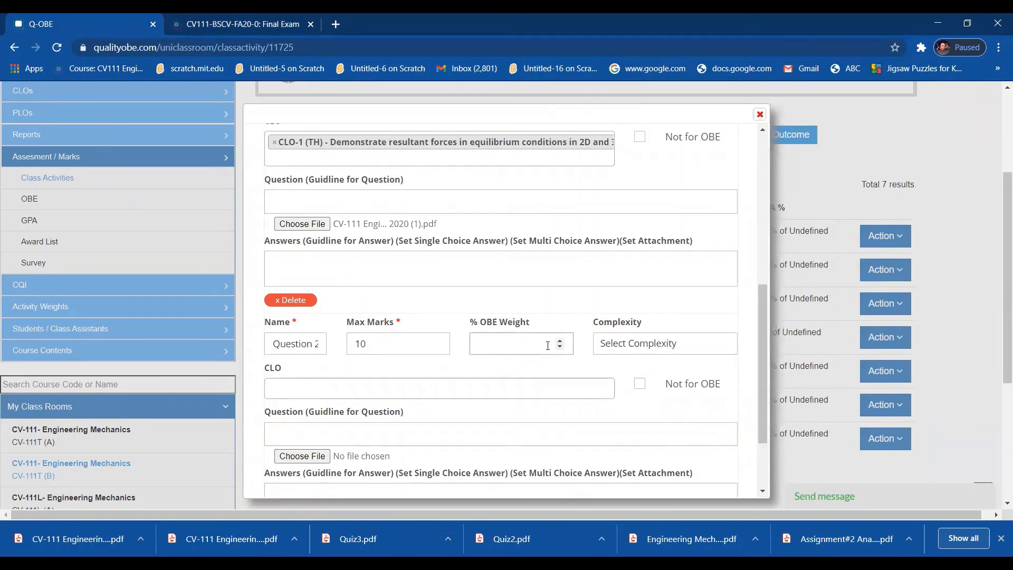
pyautogui.write('10')
pyautogui.click(439, 387)
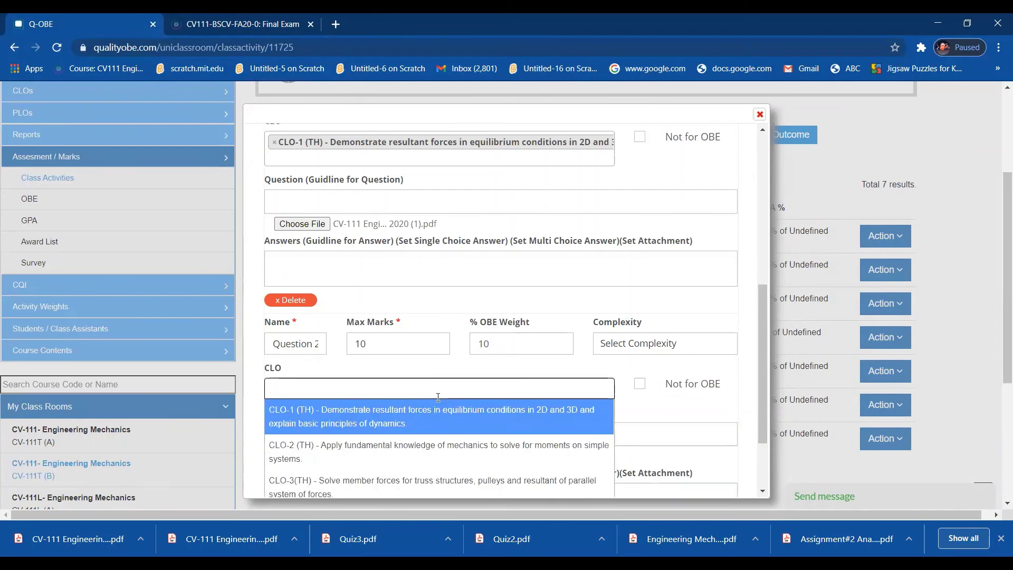
pyautogui.click(417, 422)
# - Add a sub-activity named Question 3 with a maximum of 10 marks to the final exam
pyautogui.scroll(-1, 617, 422)
pyautogui.scroll(-2, 617, 422)
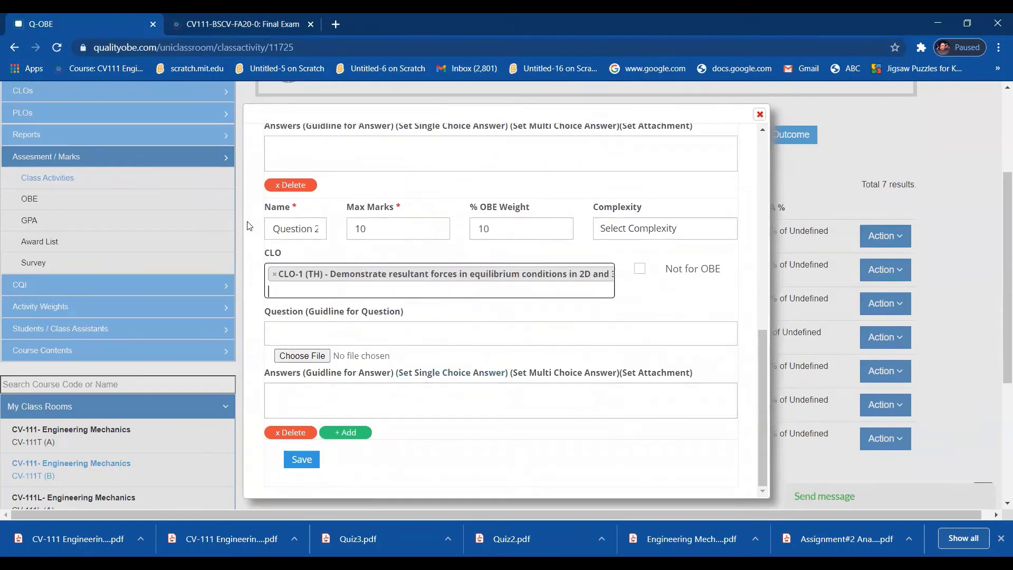
pyautogui.click(338, 434)
pyautogui.scroll(-5, 431, 405)
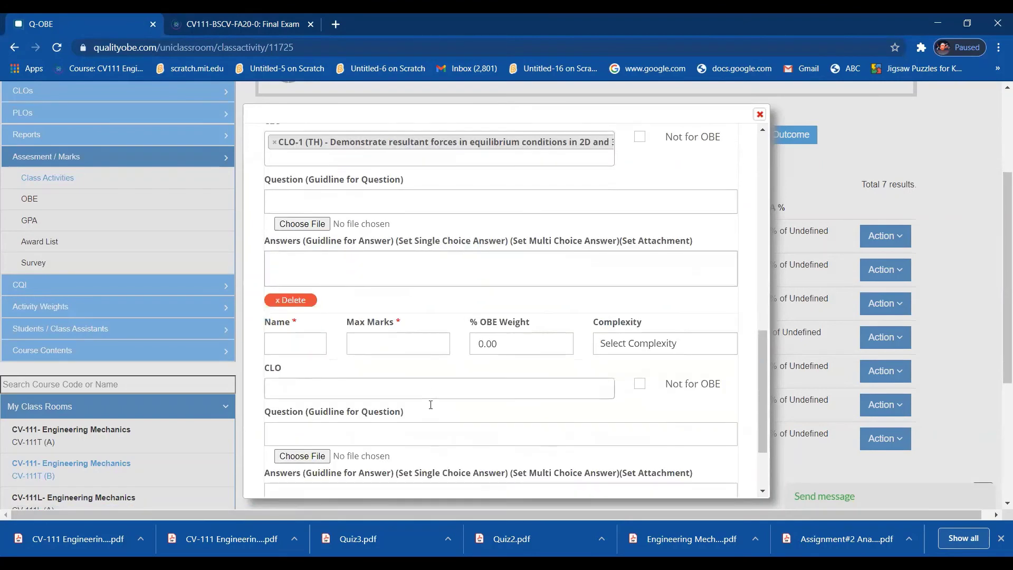
pyautogui.click(295, 248)
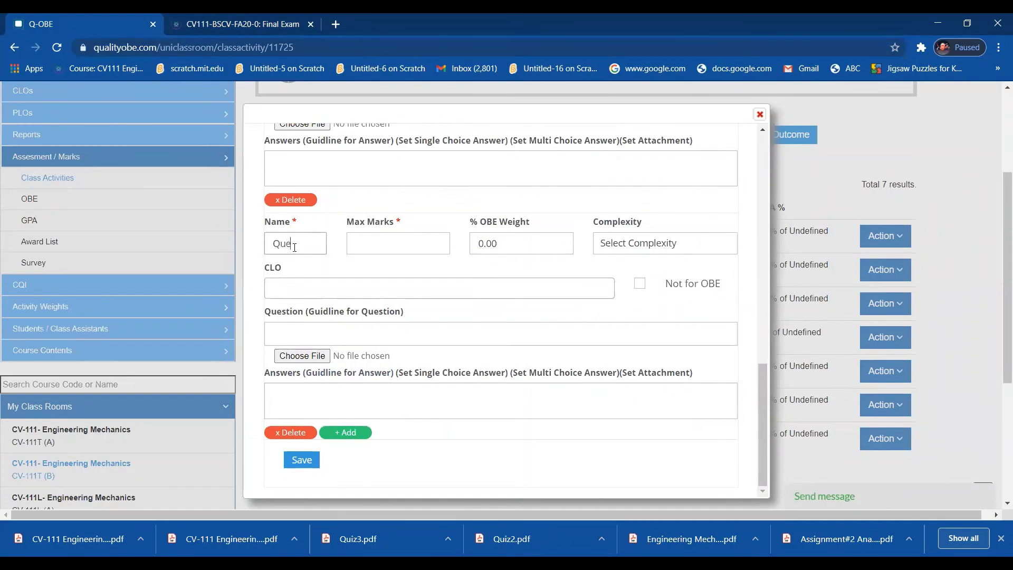
pyautogui.write('Question 3')
pyautogui.click(404, 249)
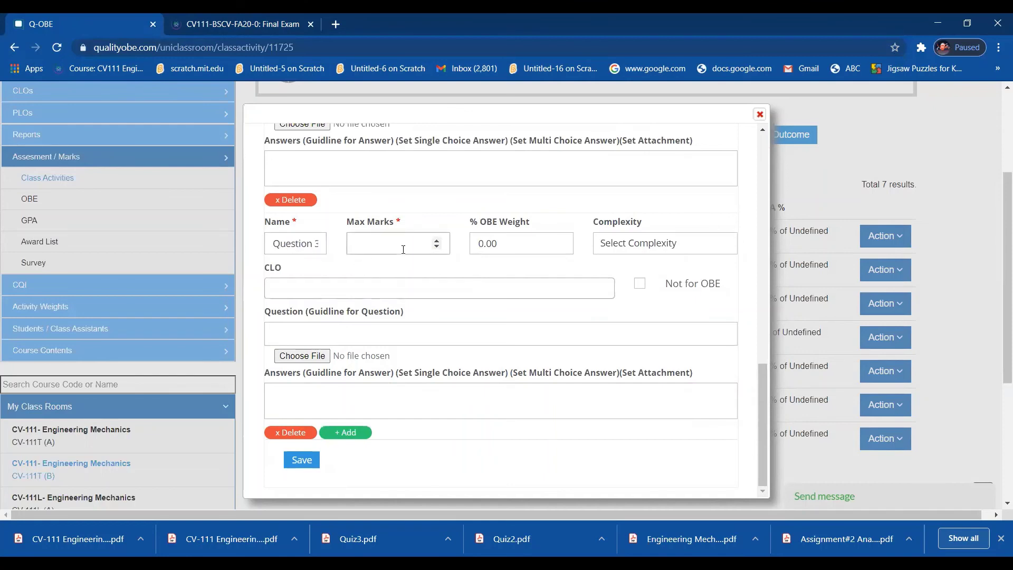
# - Give Question 3 an OBE weight of 10 and assign CLO-2 (TH) to it
pyautogui.doubleClick(477, 242)
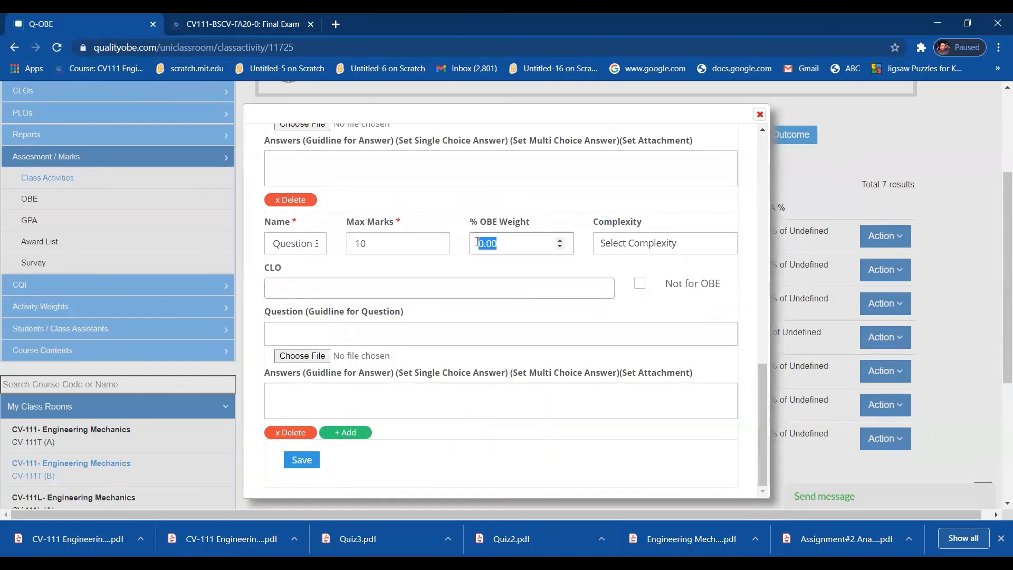
pyautogui.write('10')
pyautogui.click(366, 289)
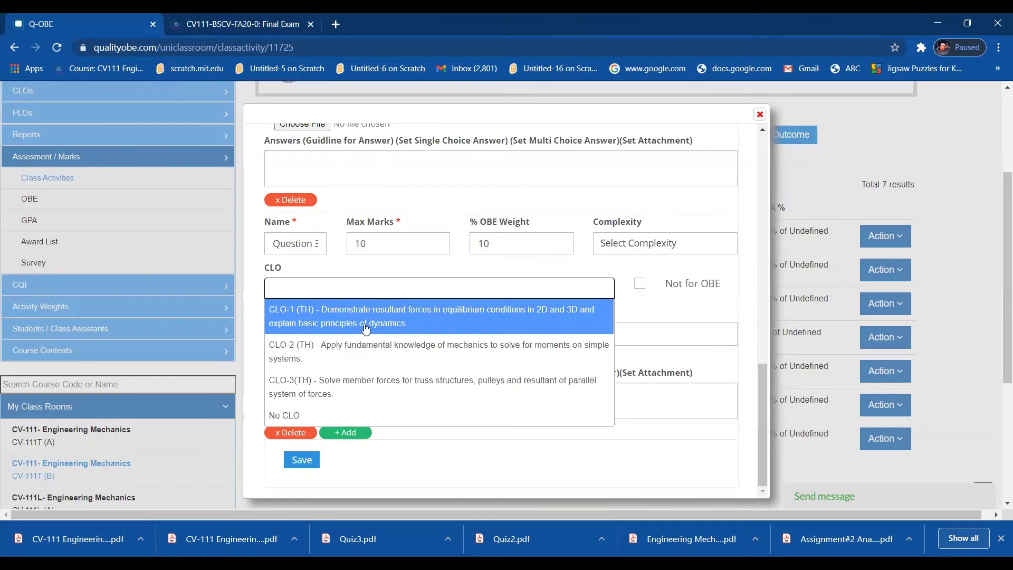
pyautogui.click(362, 365)
# - Add a sub-activity named Question 4 with a maximum of 10 marks to the final exam
pyautogui.scroll(-1, 399, 430)
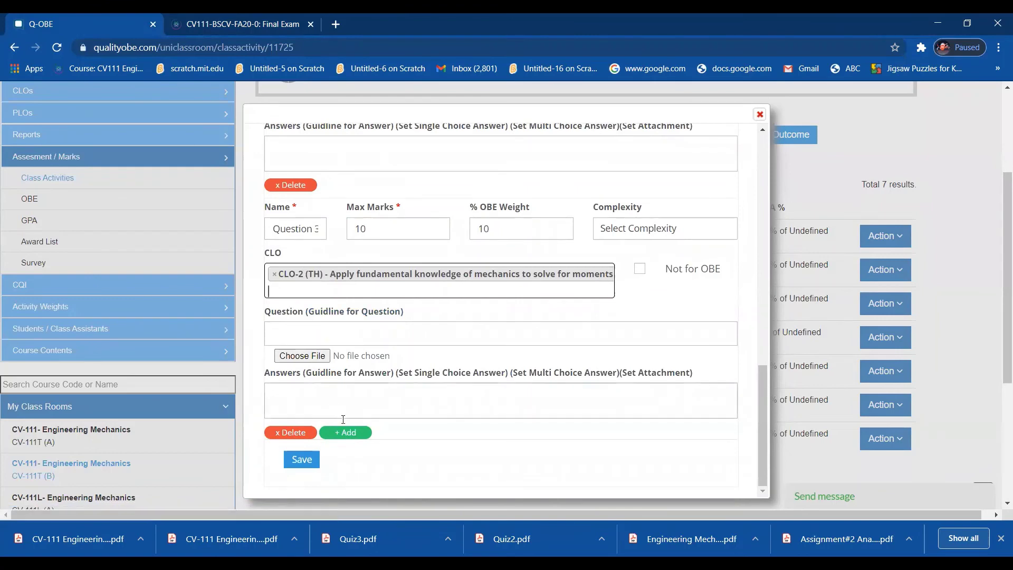
pyautogui.click(345, 432)
pyautogui.scroll(-3, 376, 392)
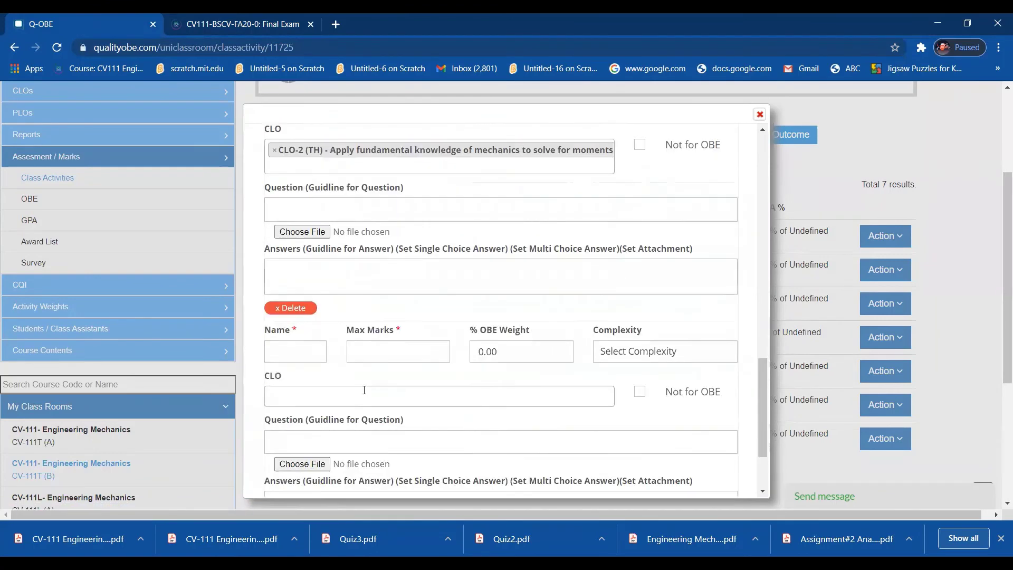
pyautogui.click(298, 349)
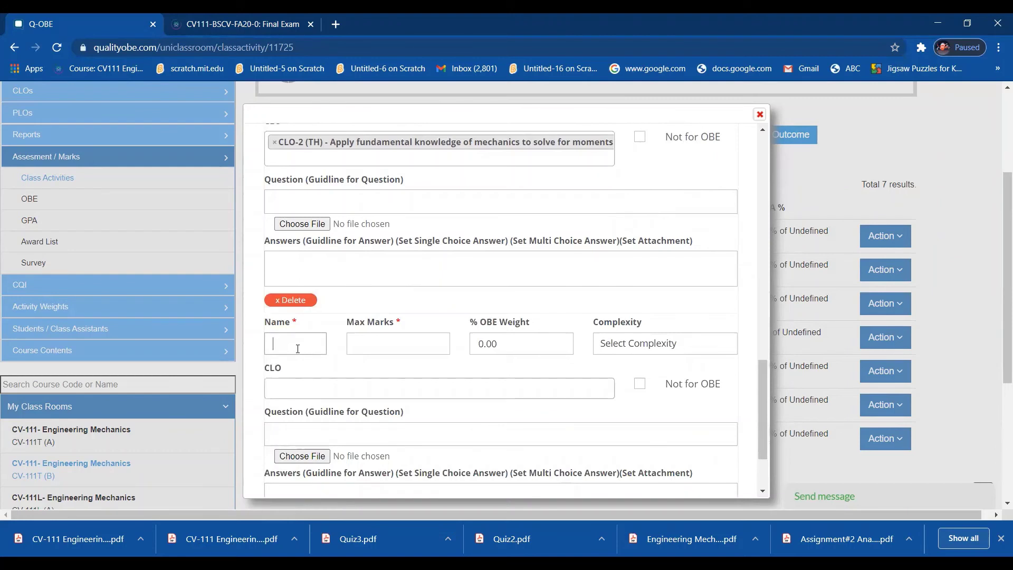
pyautogui.write('Question 4')
pyautogui.click(417, 336)
# - Give Question 4 an OBE weight of 10 and assign CLO-3(TH) to it
pyautogui.moveTo(490, 343); pyautogui.dragTo(471, 343)
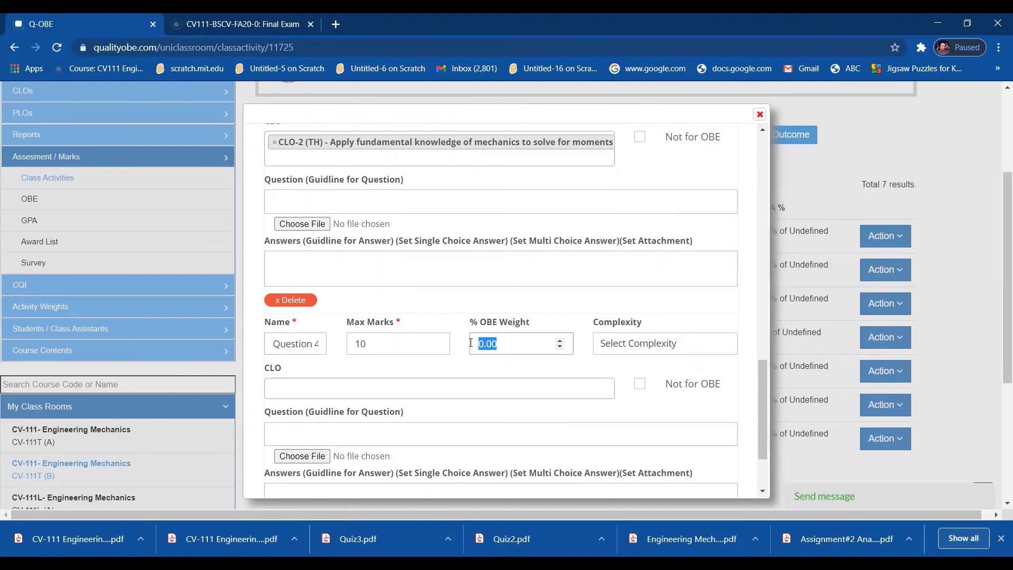
pyautogui.write('10')
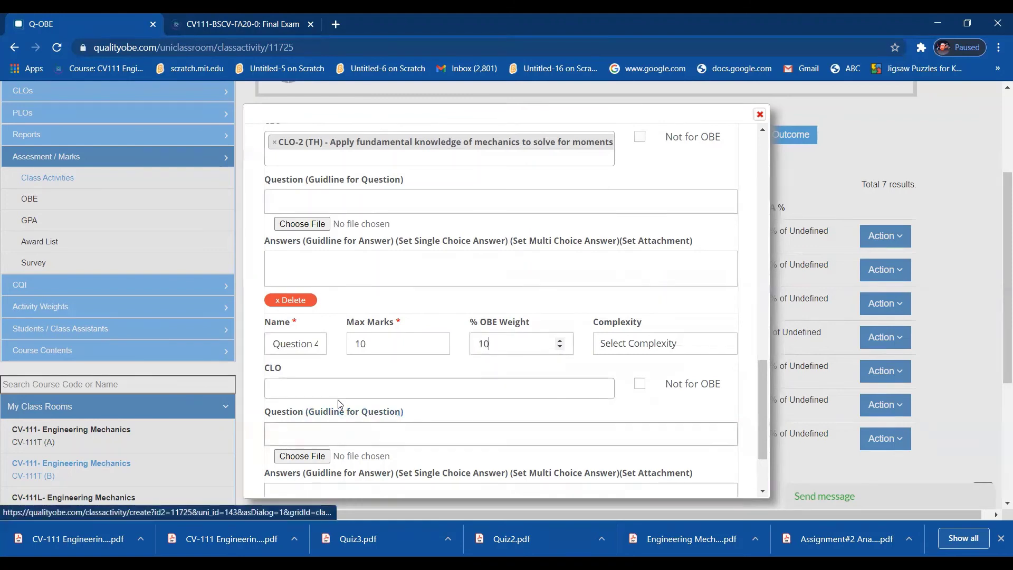
pyautogui.click(345, 386)
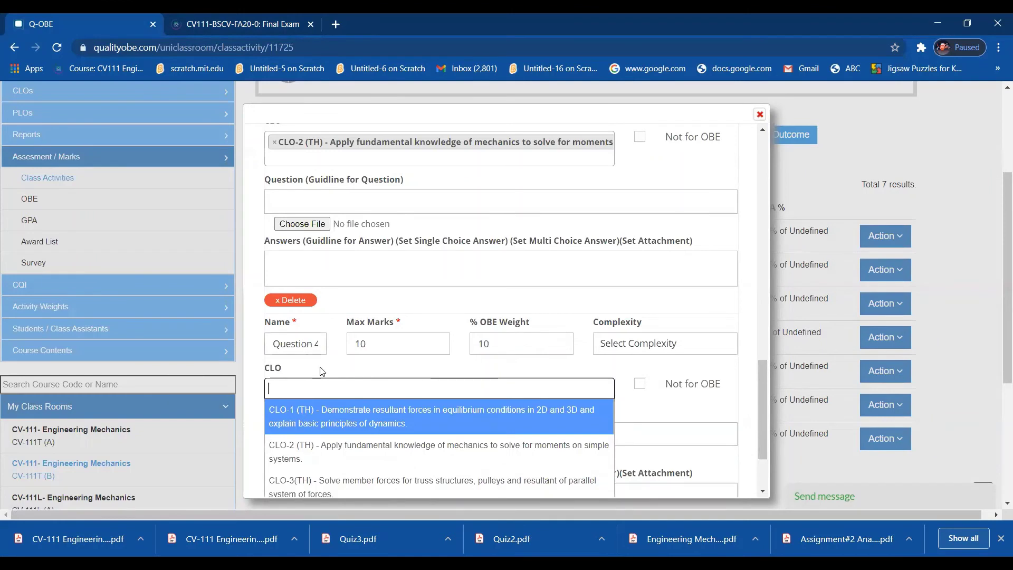
pyautogui.click(360, 485)
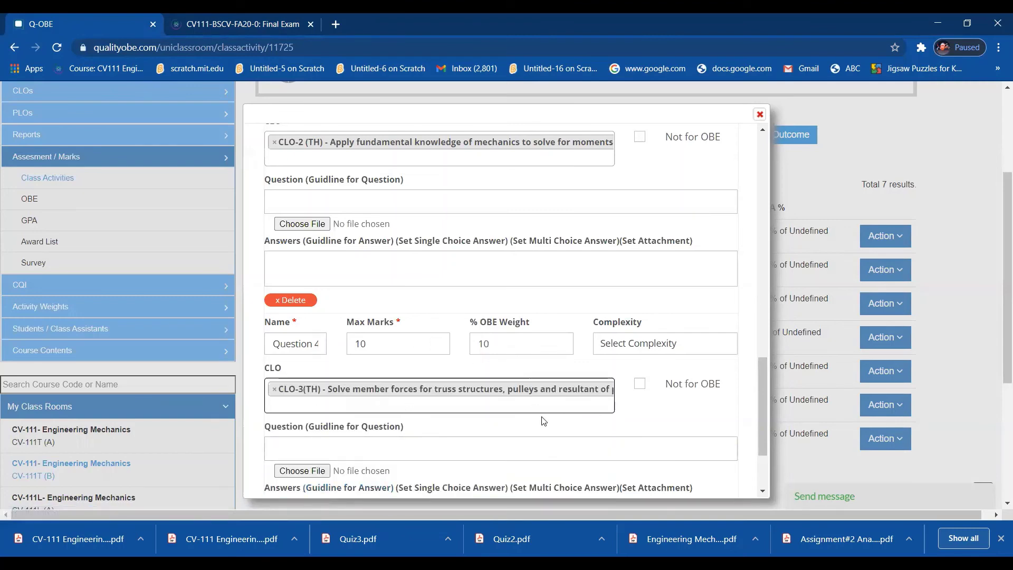
# - Add a sub-activity named Question 5 with a maximum of 10 marks to the final exam
pyautogui.scroll(-3, 549, 427)
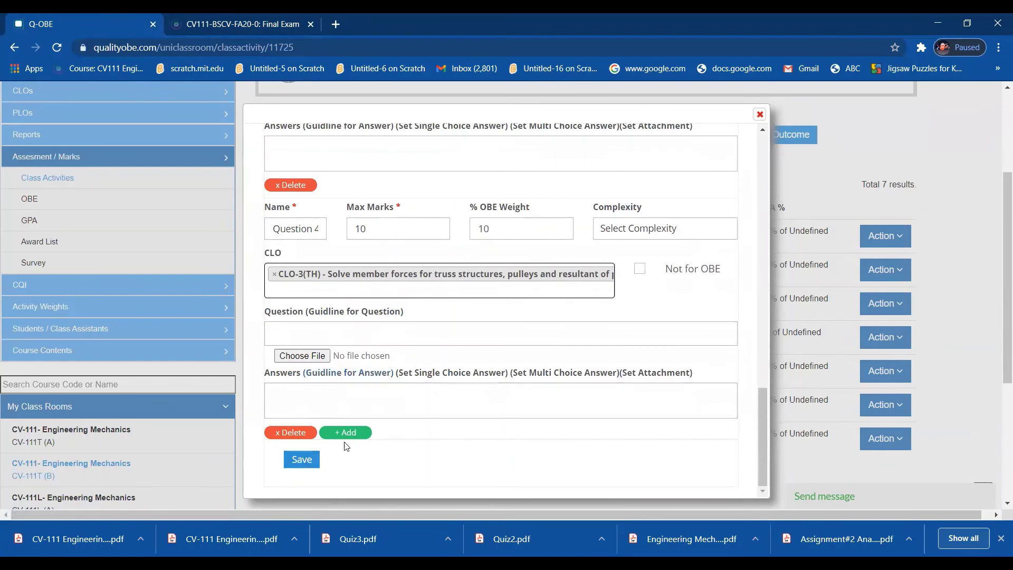
pyautogui.click(346, 433)
pyautogui.scroll(-3, 316, 423)
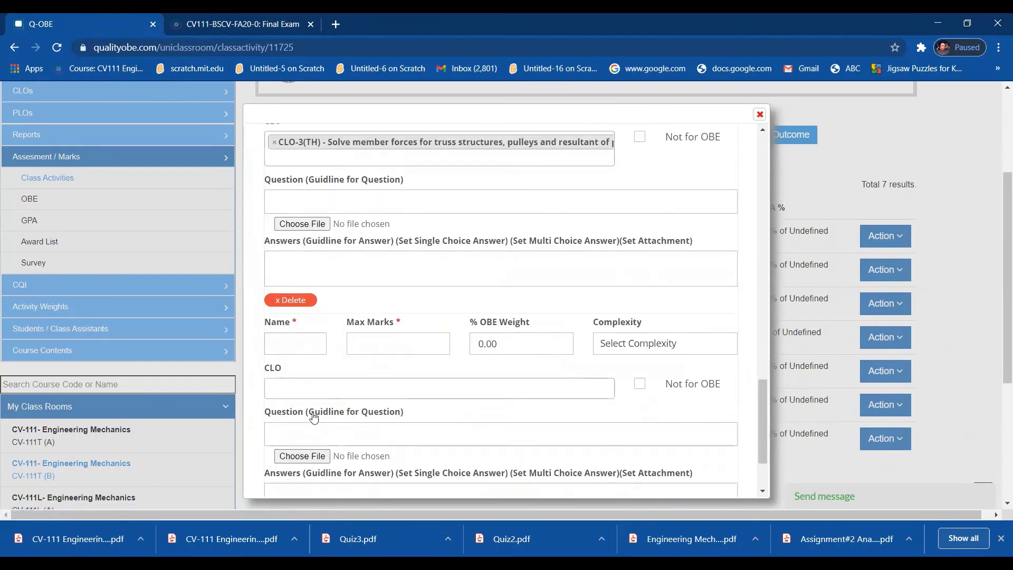
pyautogui.click(303, 346)
pyautogui.write('Quest')
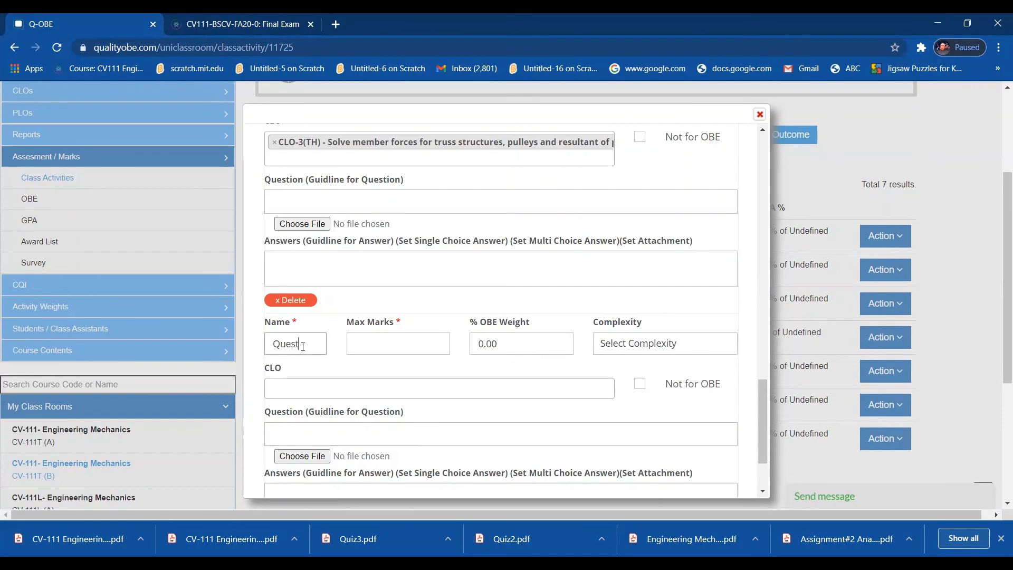
pyautogui.write('ion 5')
pyautogui.click(372, 345)
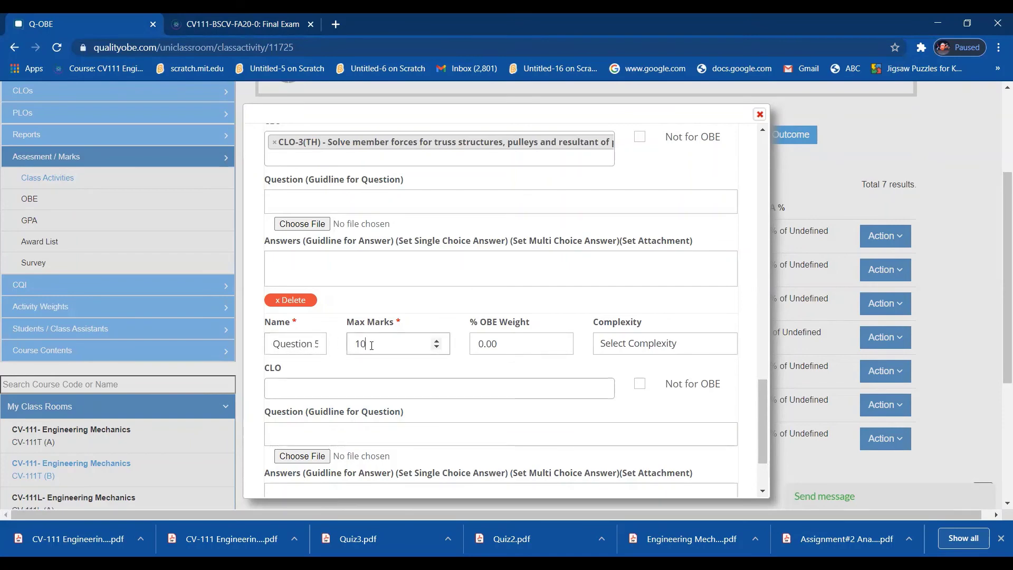
# - Give Question 5 an OBE weight of 10 with CLO-3(TH) and save the final exam activity
pyautogui.moveTo(498, 343); pyautogui.dragTo(467, 346)
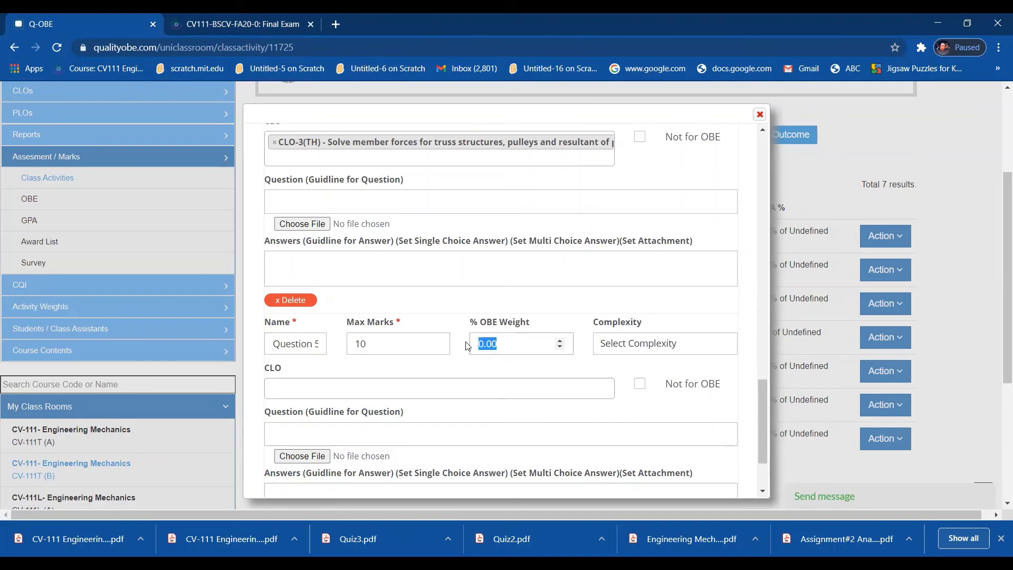
pyautogui.write('10')
pyautogui.click(433, 386)
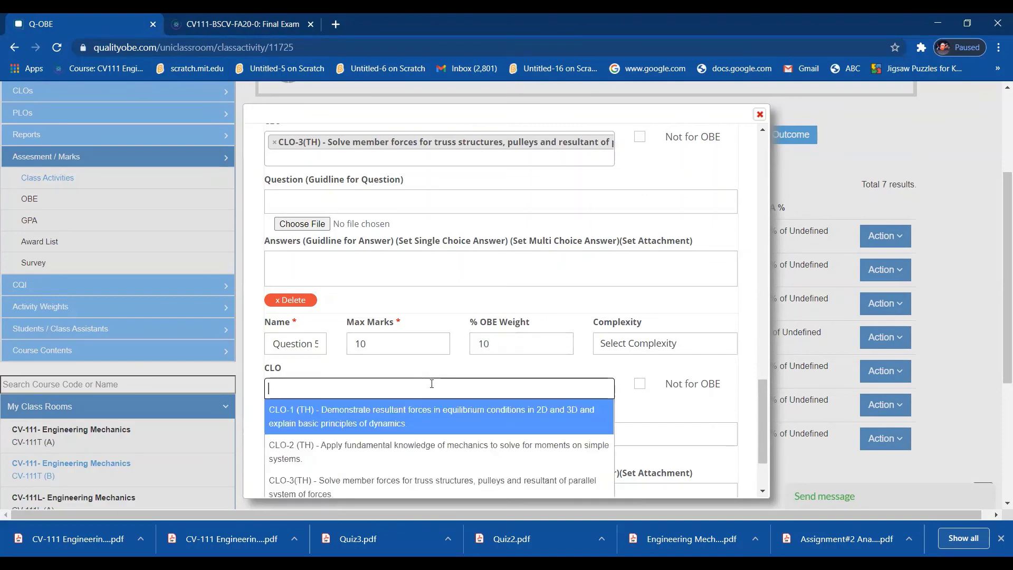
pyautogui.click(393, 488)
pyautogui.scroll(-2, 430, 459)
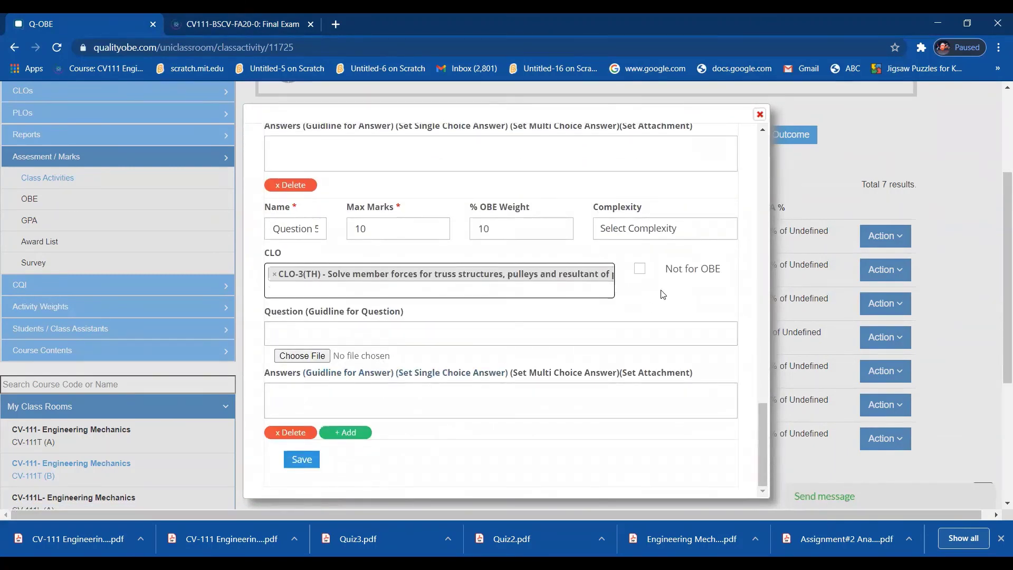
pyautogui.click(311, 467)
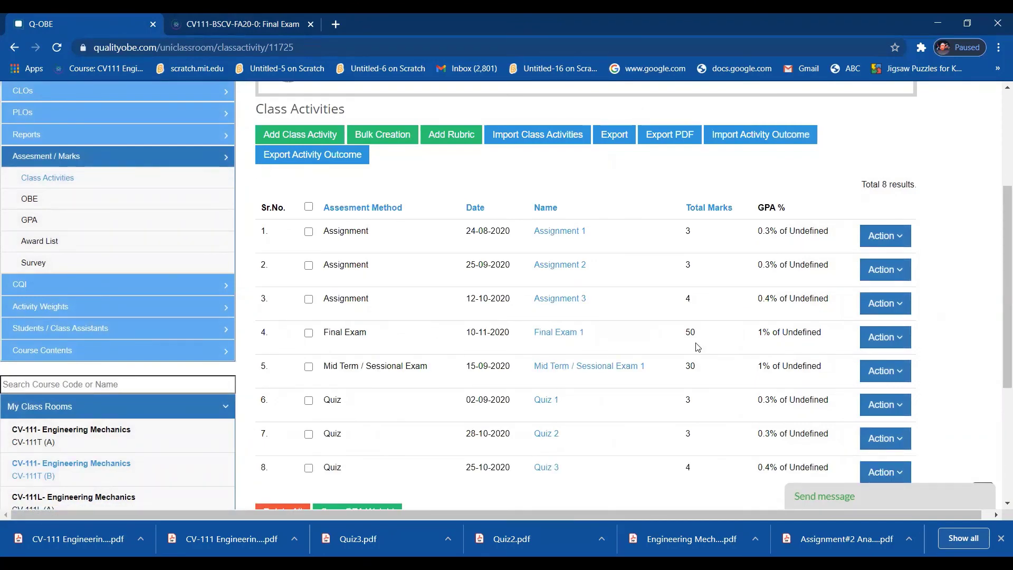
# - Copy the GPA weights for the section's class activities
pyautogui.scroll(-1, 708, 314)
pyautogui.scroll(-1, 708, 313)
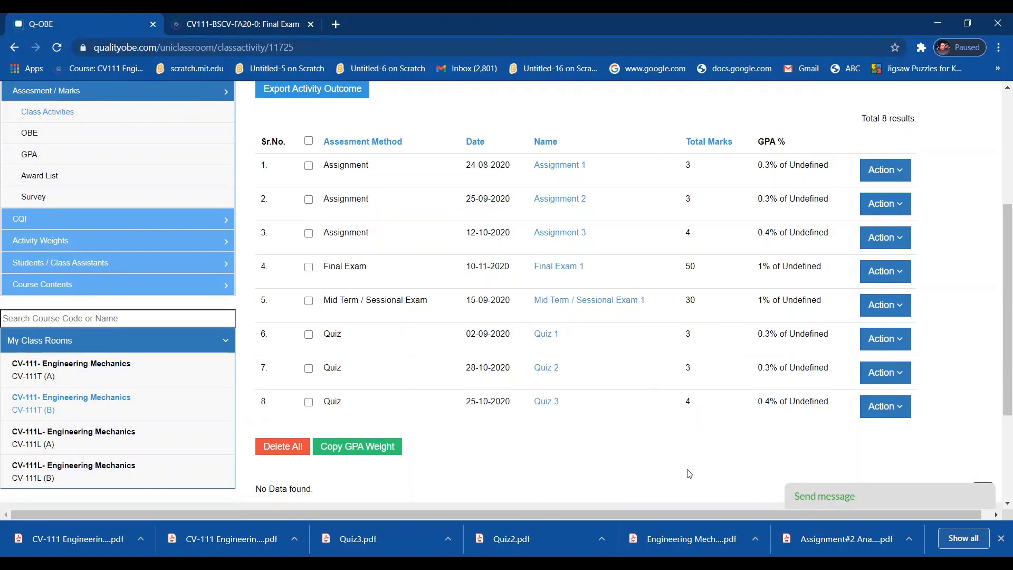
pyautogui.click(388, 459)
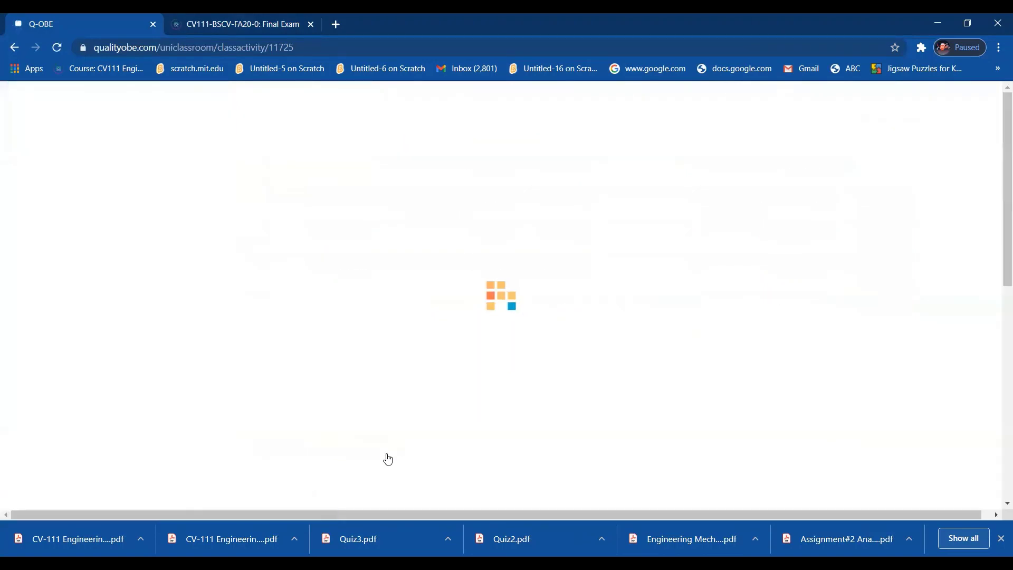
pyautogui.scroll(-5, 545, 453)
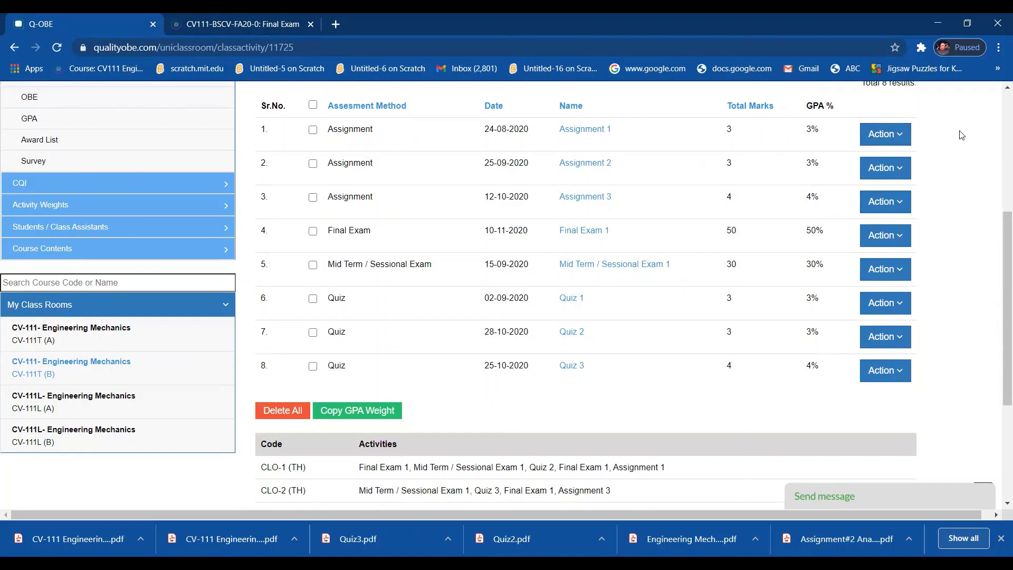
# - Examine the actions available for Assignment 1 and review the class activities list with its CLO mapping
pyautogui.click(900, 141)
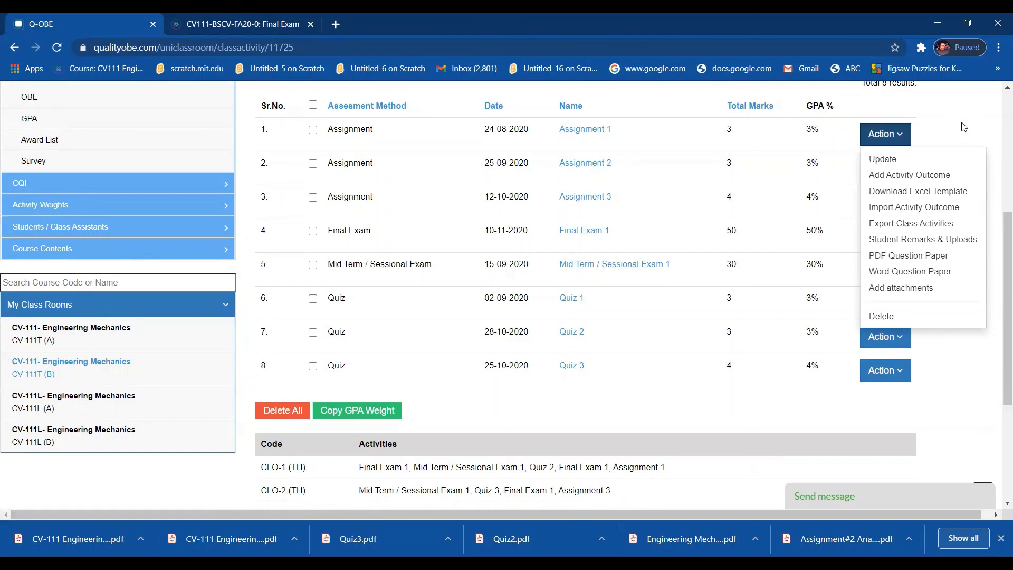
pyautogui.click(657, 407)
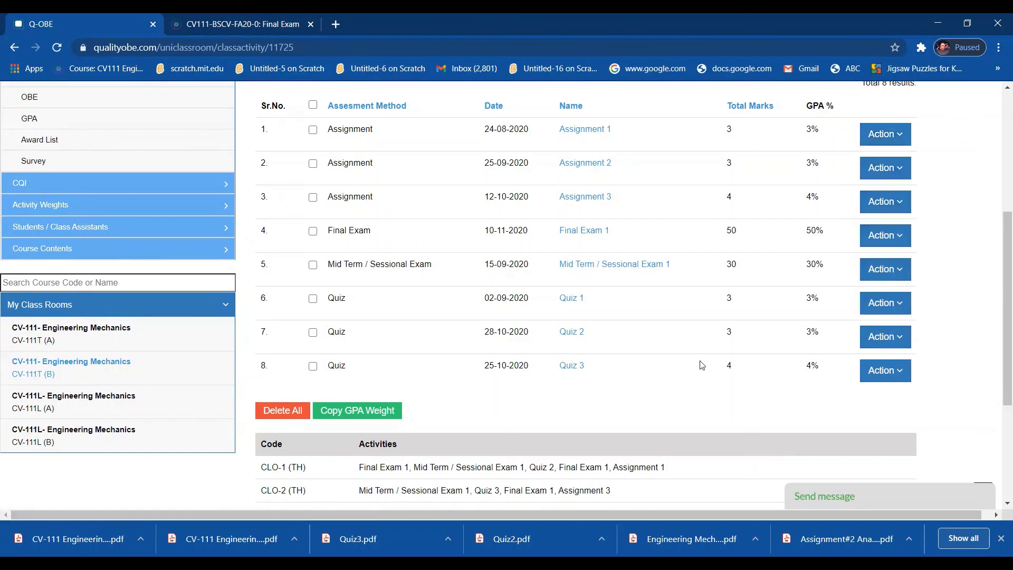
pyautogui.scroll(1, 999, 315)
pyautogui.scroll(3, 999, 315)
pyautogui.scroll(-1, 999, 312)
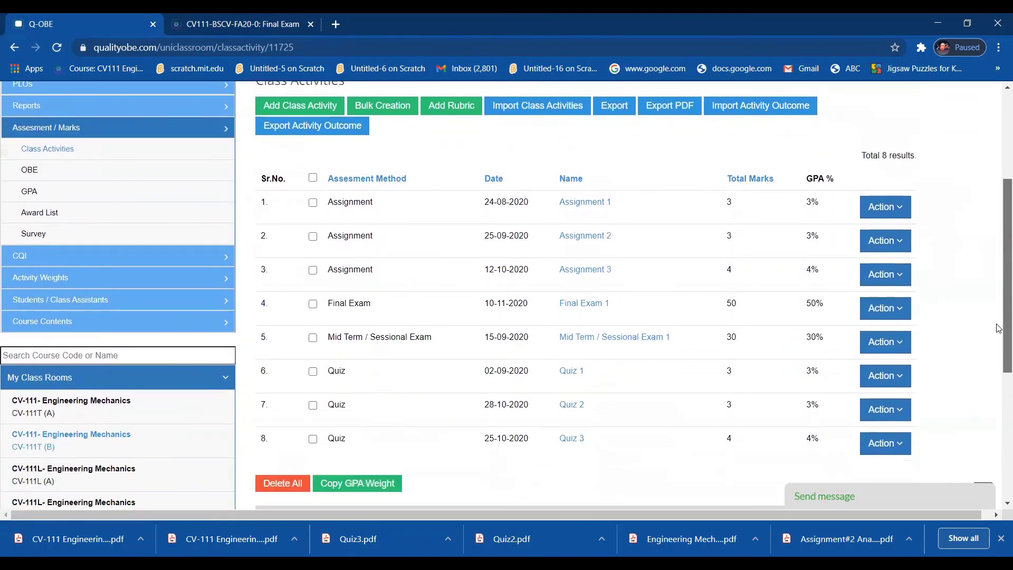
pyautogui.scroll(2, 999, 309)
pyautogui.scroll(-3, 999, 305)
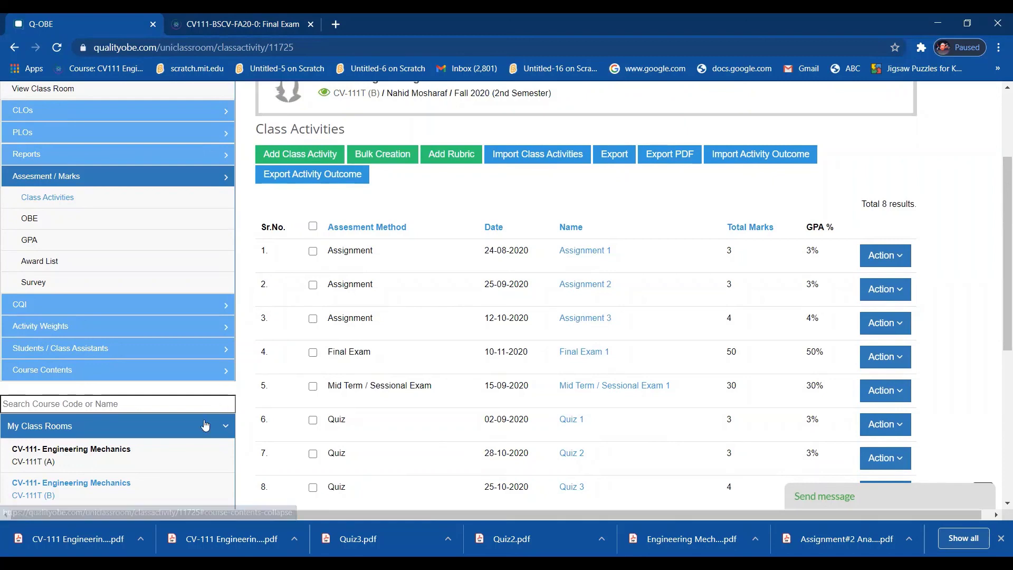
pyautogui.scroll(-4, 203, 425)
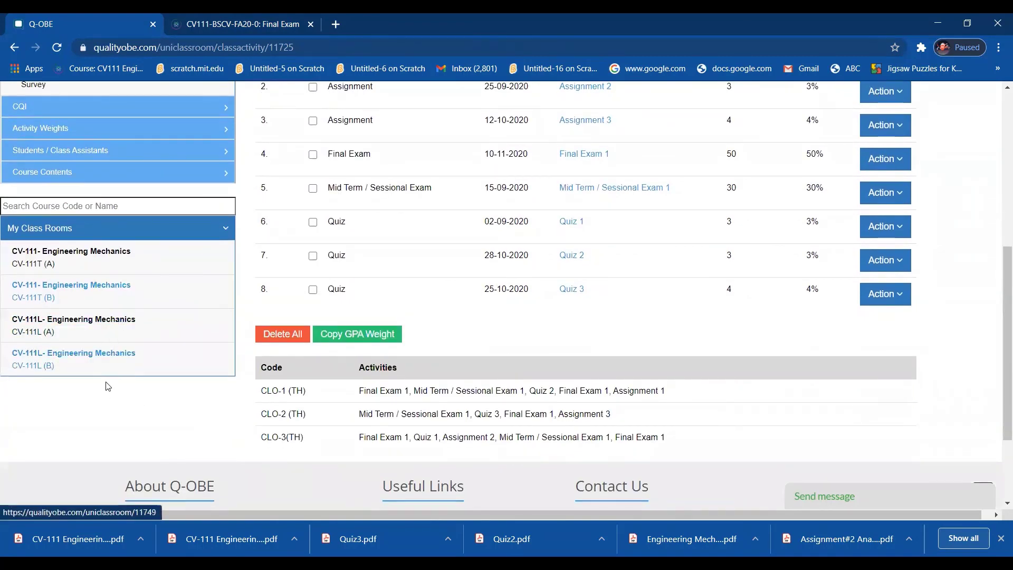
pyautogui.scroll(3, 336, 405)
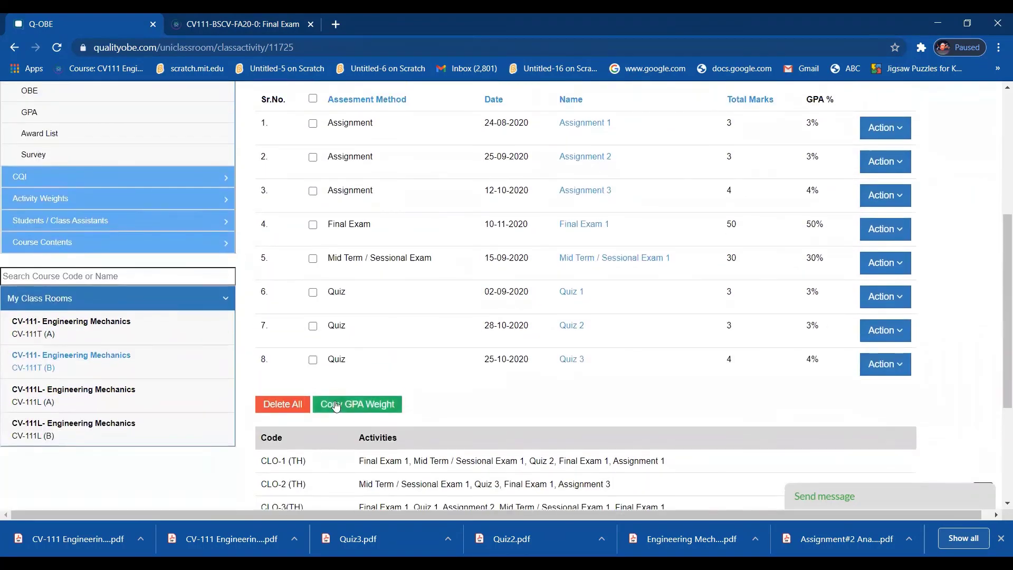